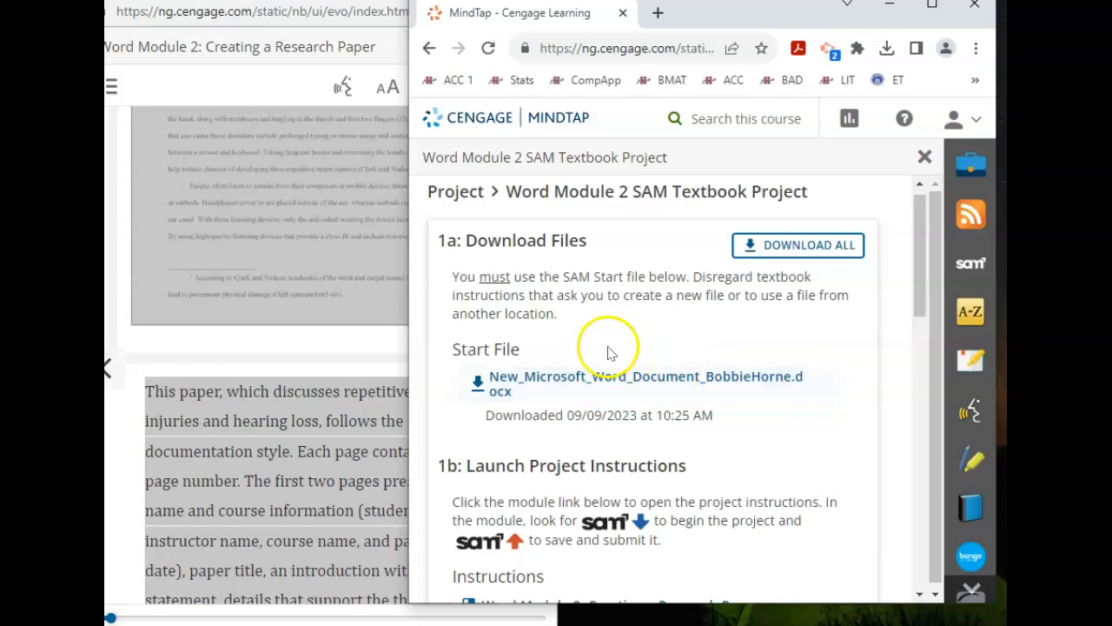
Step: Download the start file for the Word Module 2 SAM Textbook Project and bring it up in Word
left_click(572, 381)
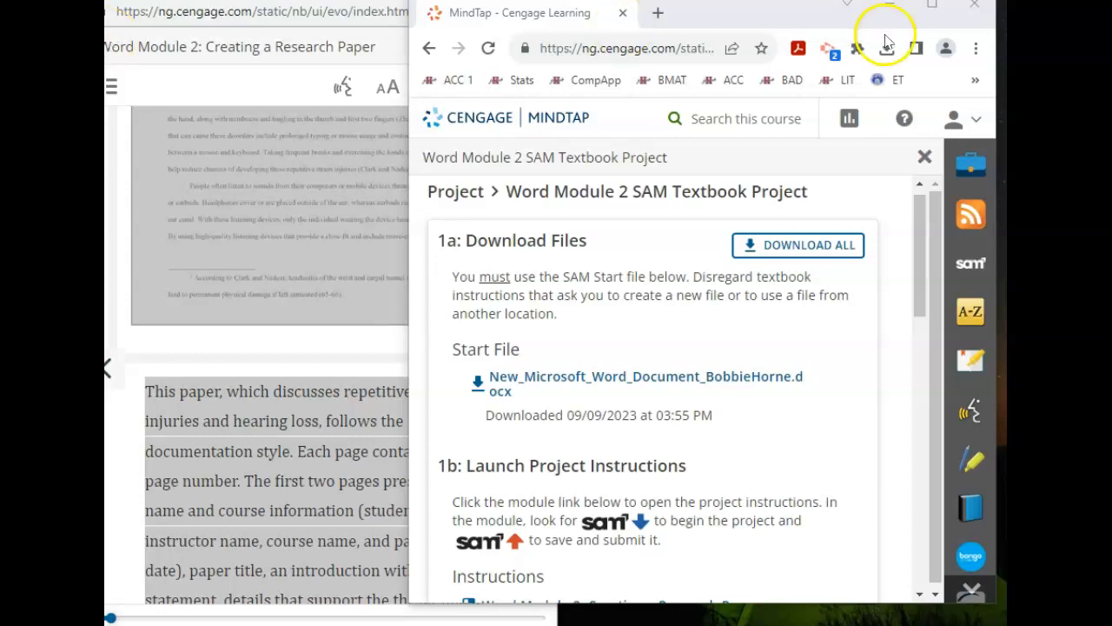
left_click(890, 7)
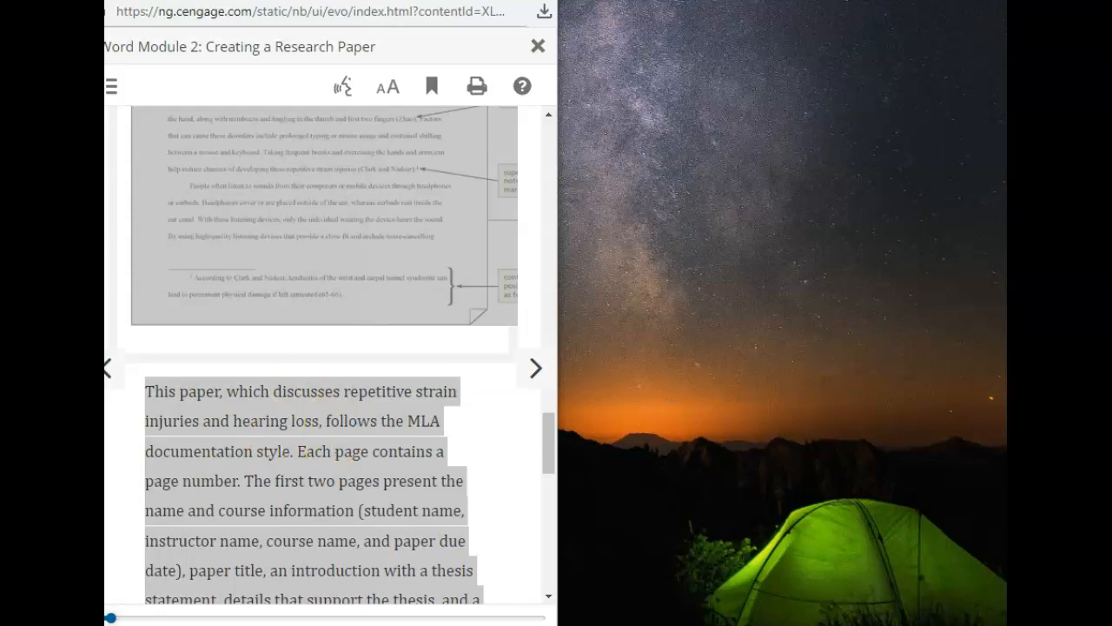
left_click_drag(108, 17, 699, 43)
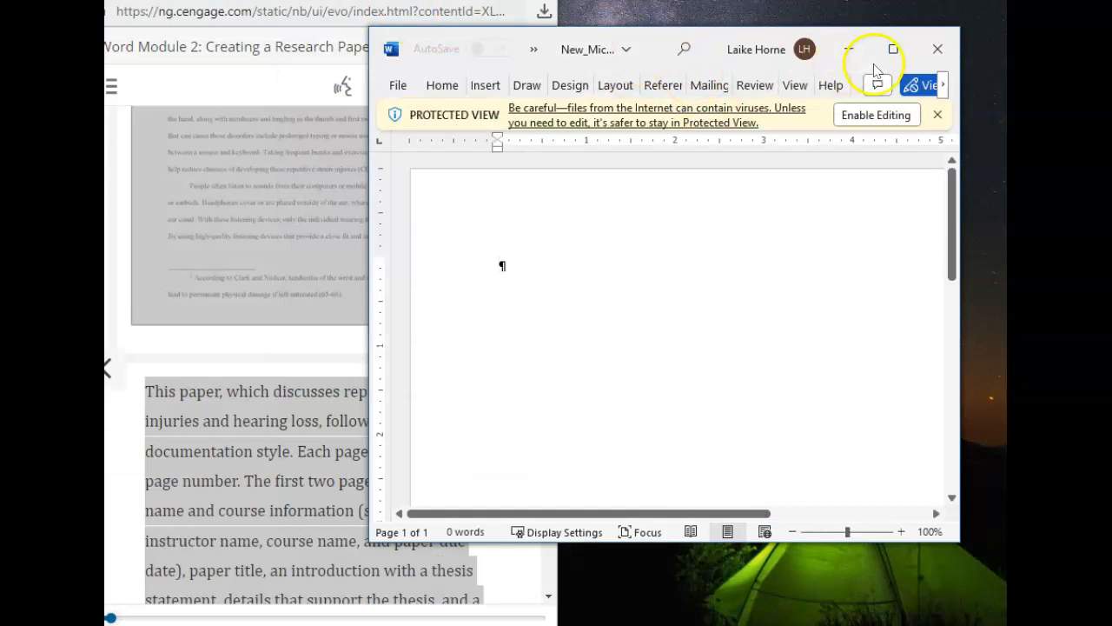
Step: Enable editing in the start document and fit its window into the free space beside the textbook
left_click(529, 48)
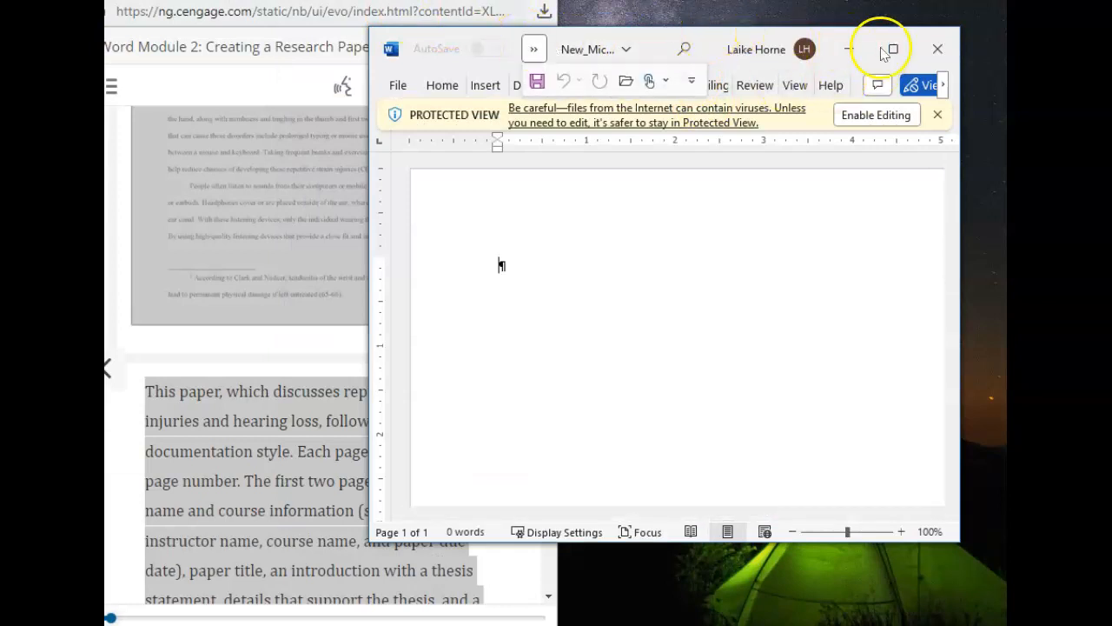
left_click_drag(367, 143, 528, 12)
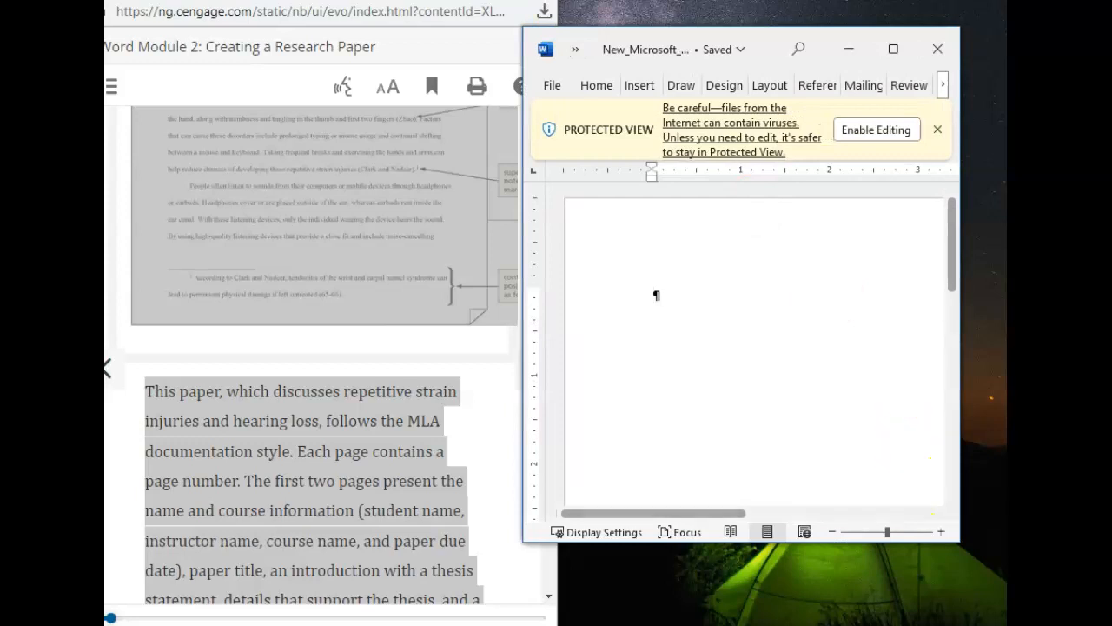
left_click_drag(960, 538, 1001, 618)
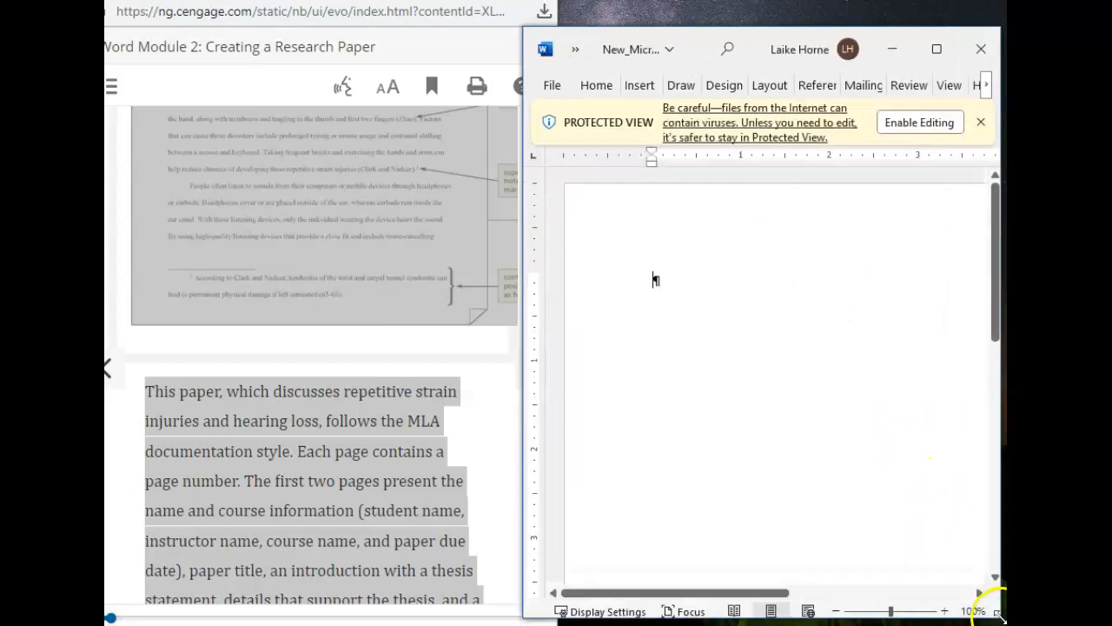
left_click(911, 122)
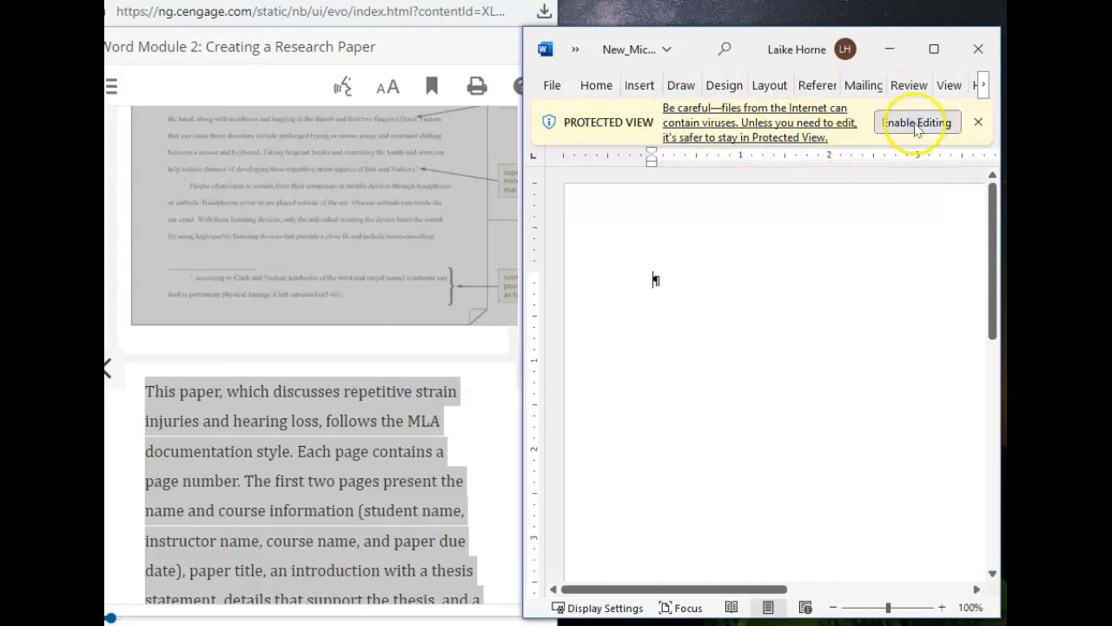
double_click(820, 21)
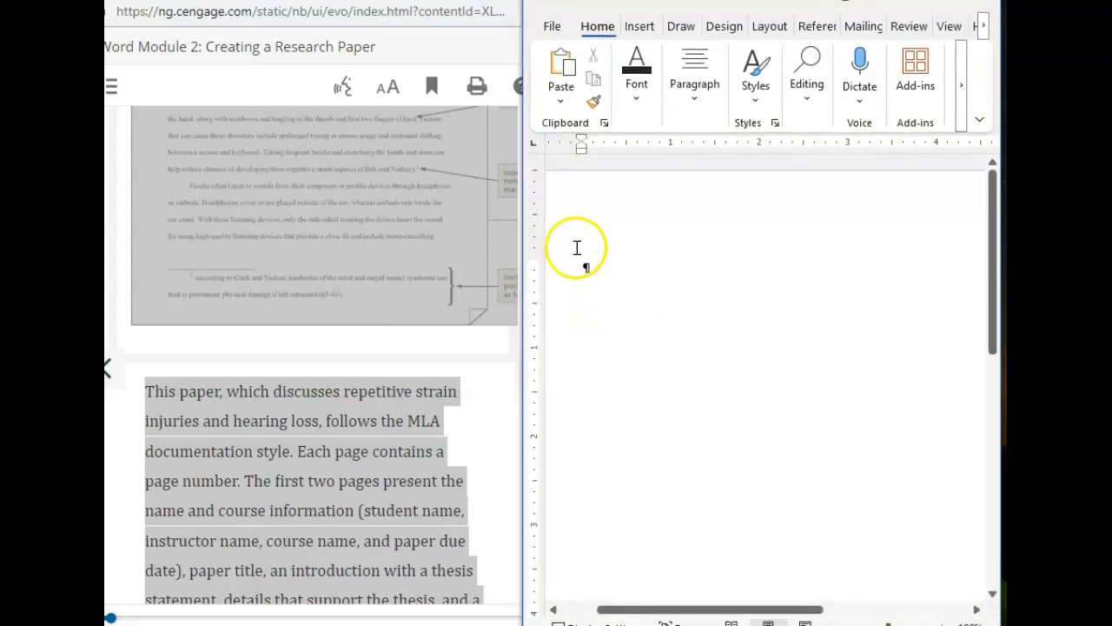
Step: Read the textbook's module introduction, the MLA Documentation Style section and the overview of changing document settings
left_click(265, 281)
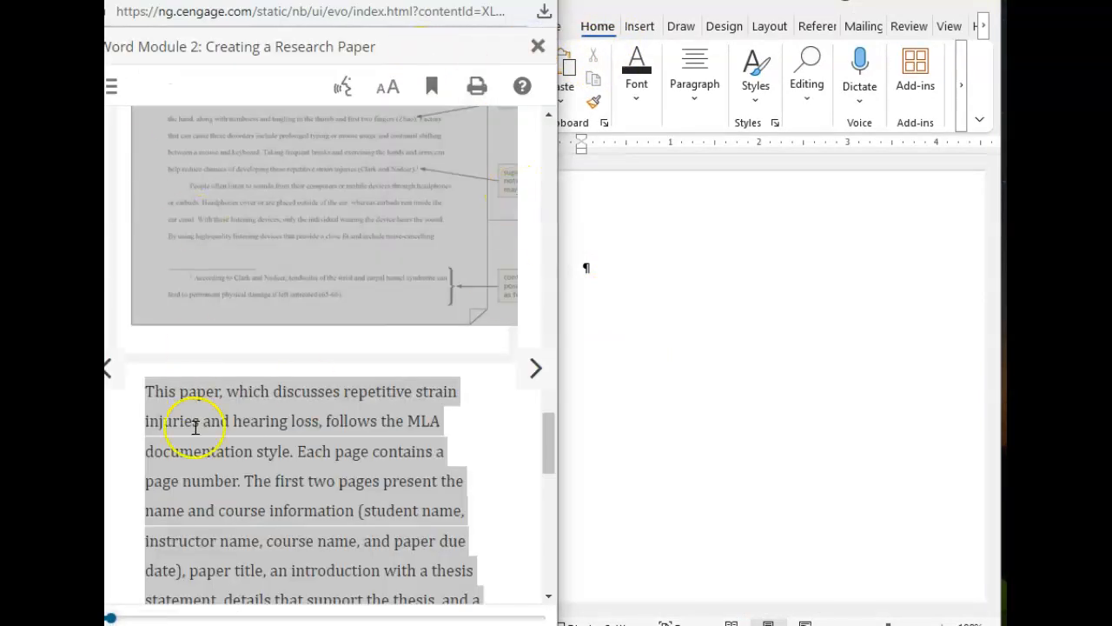
scroll(472, 469, "down", 3)
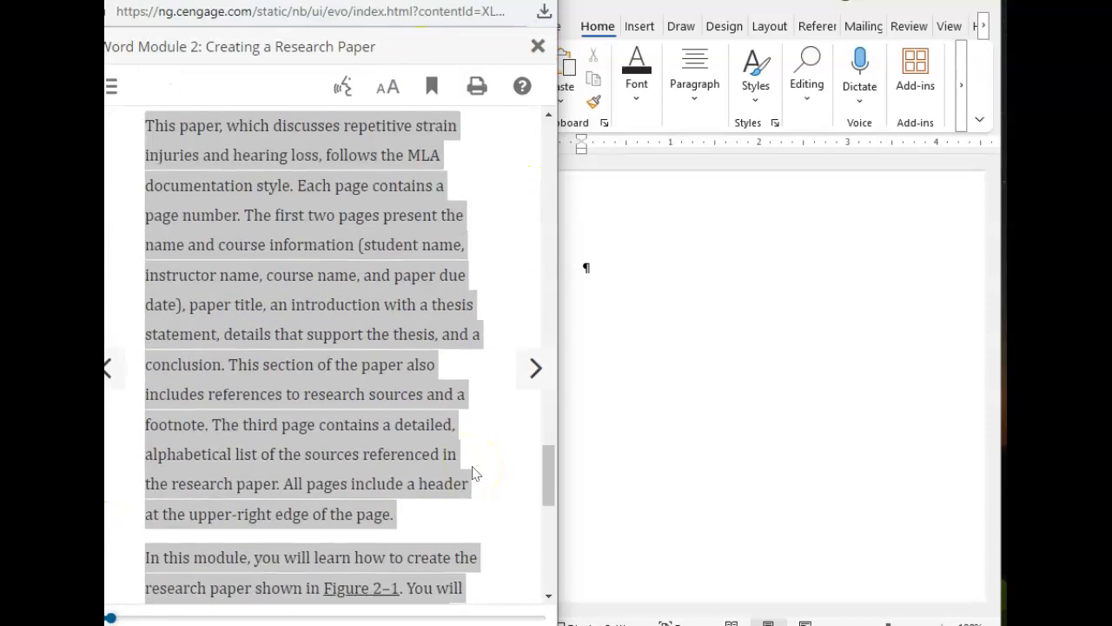
left_click(468, 465)
scroll(469, 465, "down", 9)
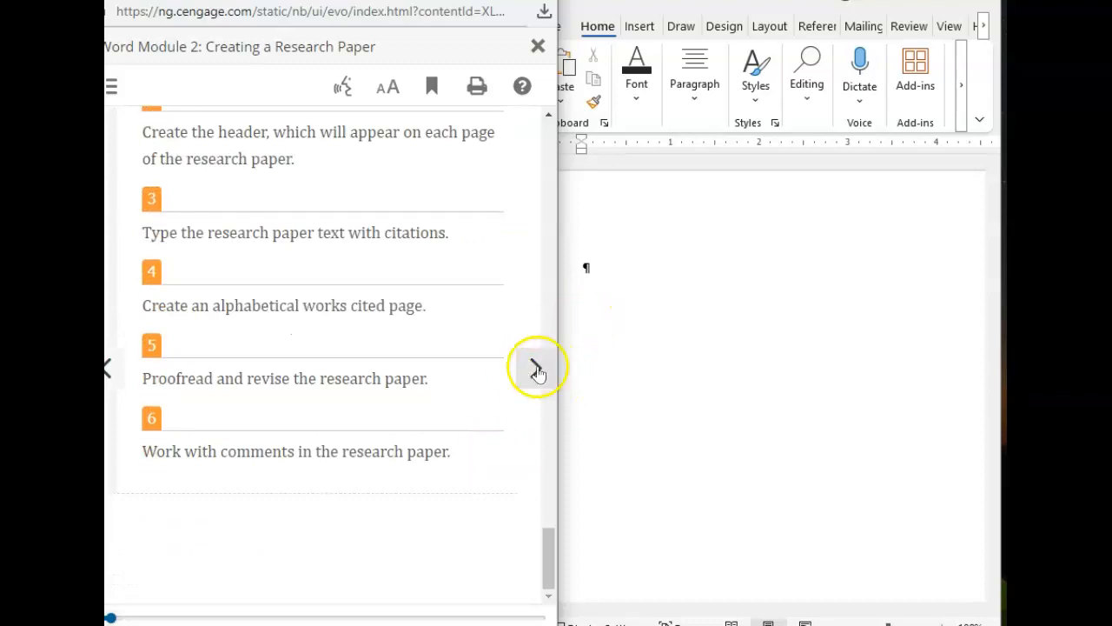
left_click(533, 367)
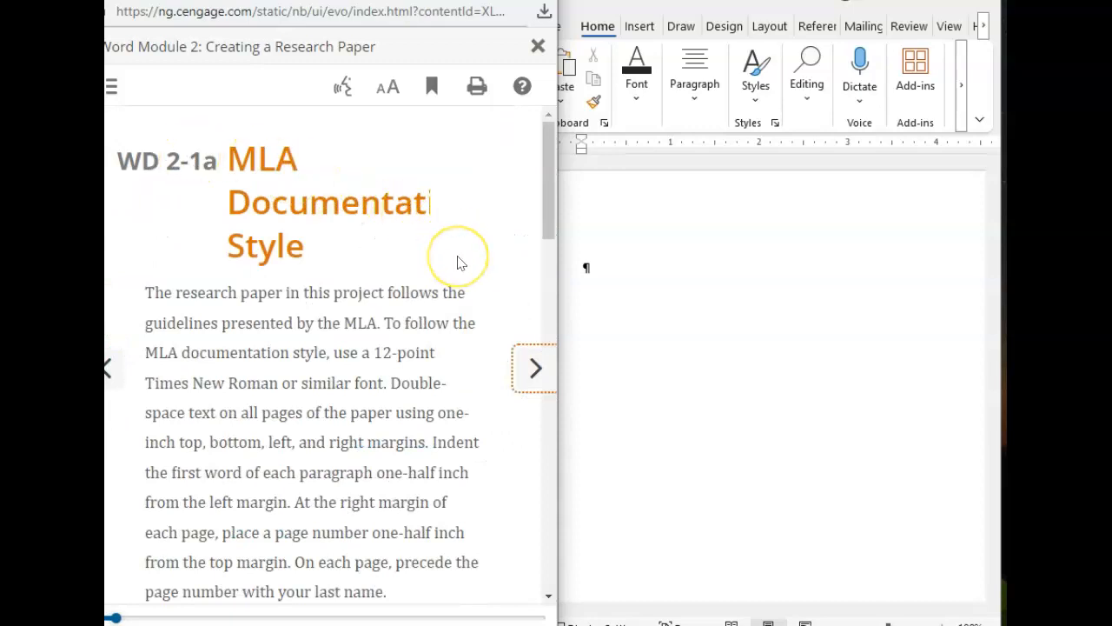
scroll(460, 263, "down", 3)
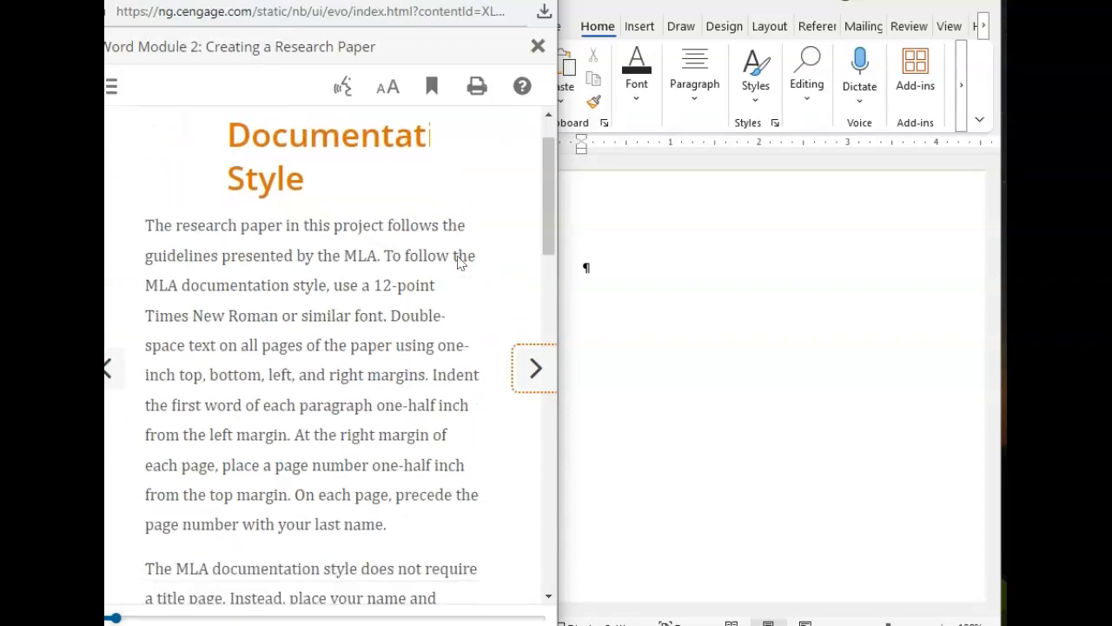
scroll(460, 263, "down", 6)
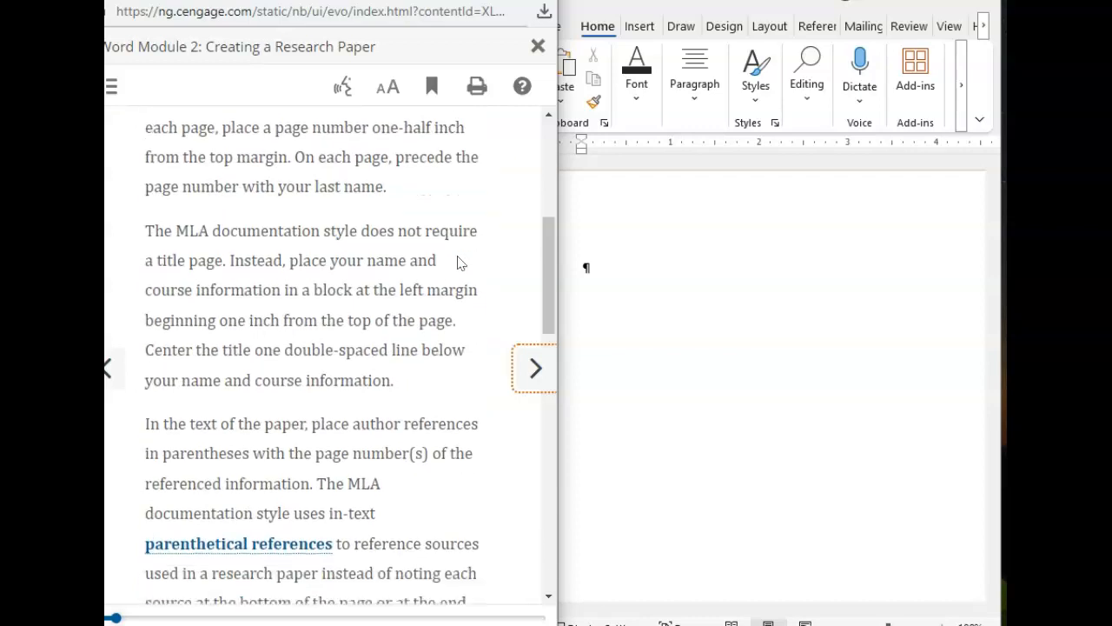
scroll(460, 264, "down", 5)
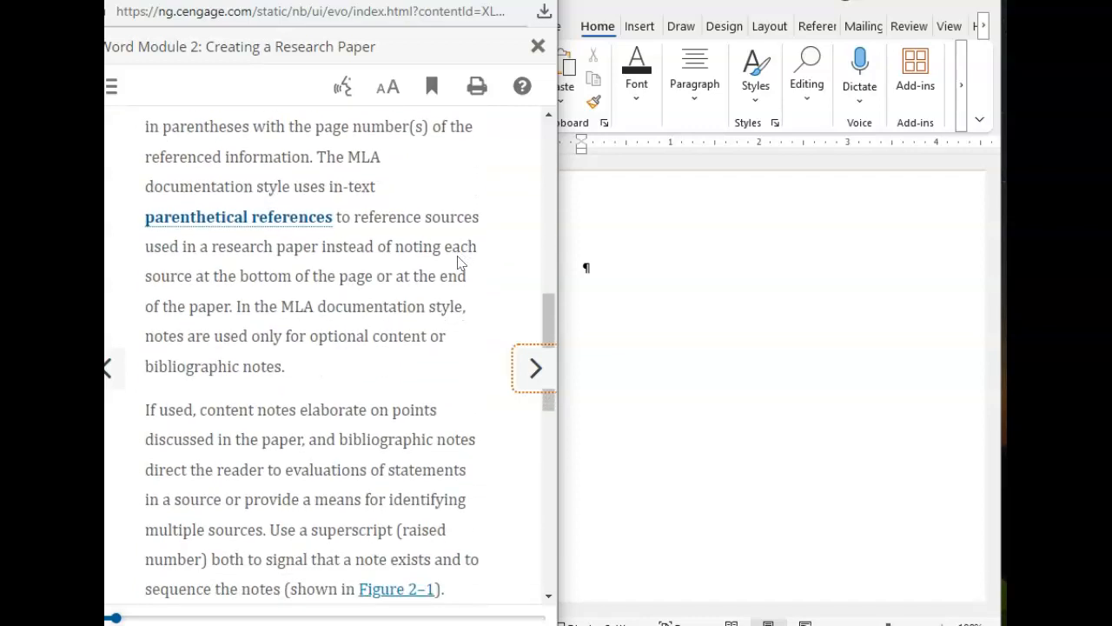
scroll(461, 263, "down", 3)
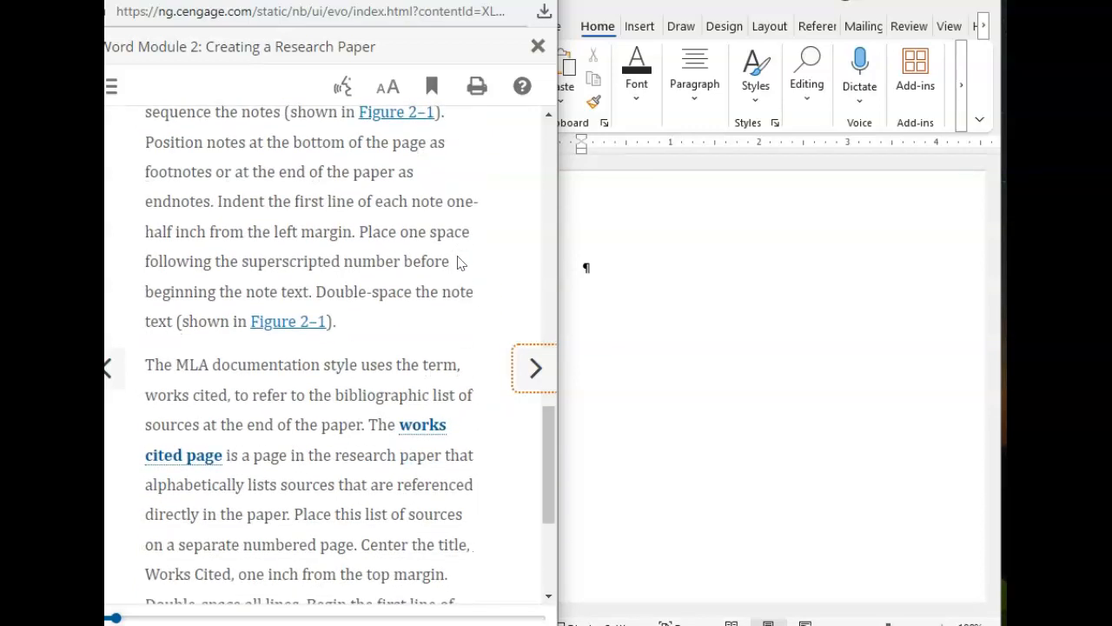
scroll(466, 299, "down", 3)
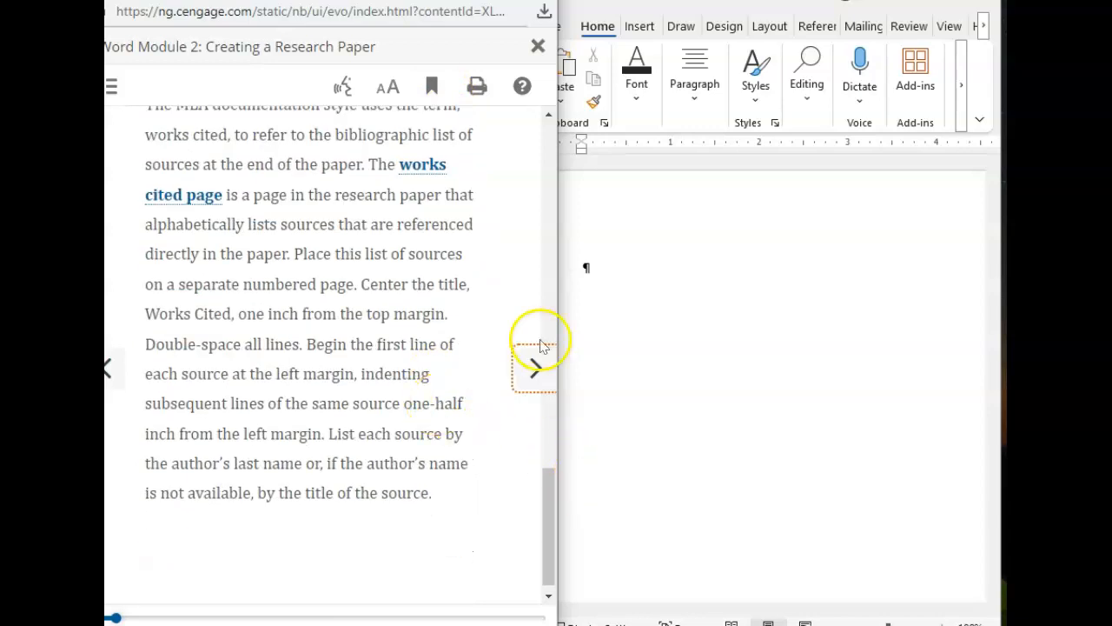
left_click(535, 365)
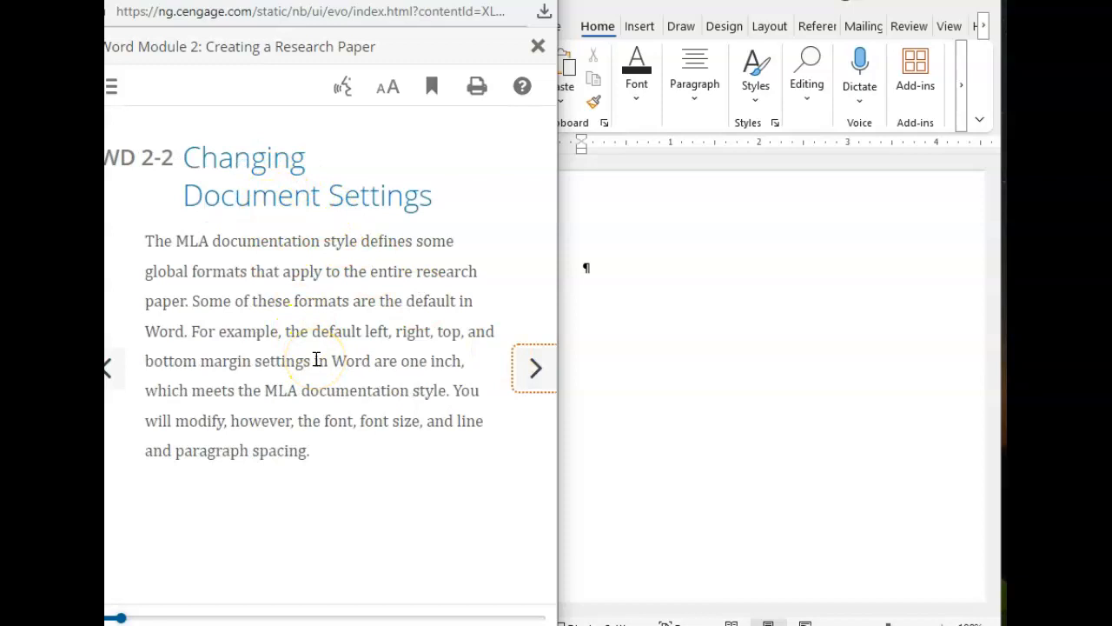
Step: Follow steps 1 to 3 of textbook section WD 2-2a and put the Word document in Print Layout view
left_click(535, 368)
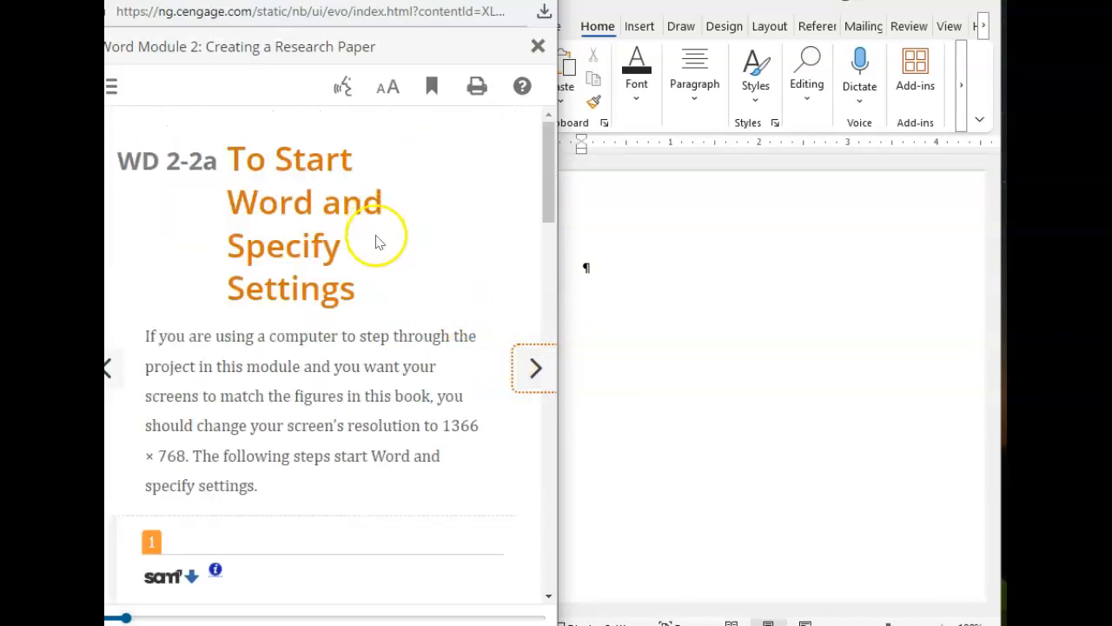
scroll(427, 318, "down", 3)
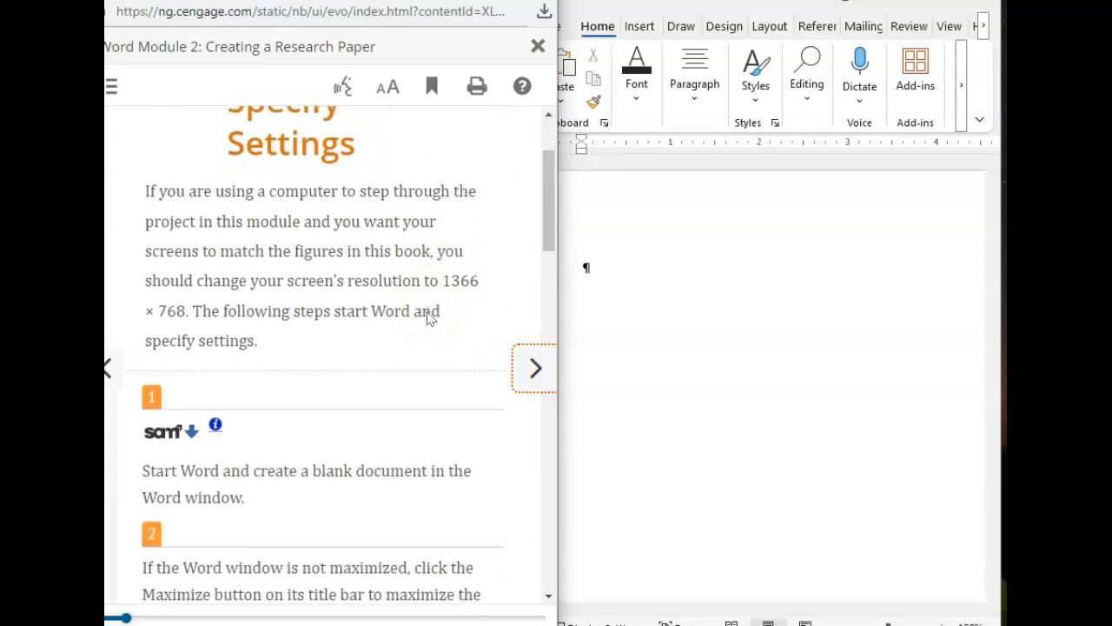
scroll(325, 446, "down", 5)
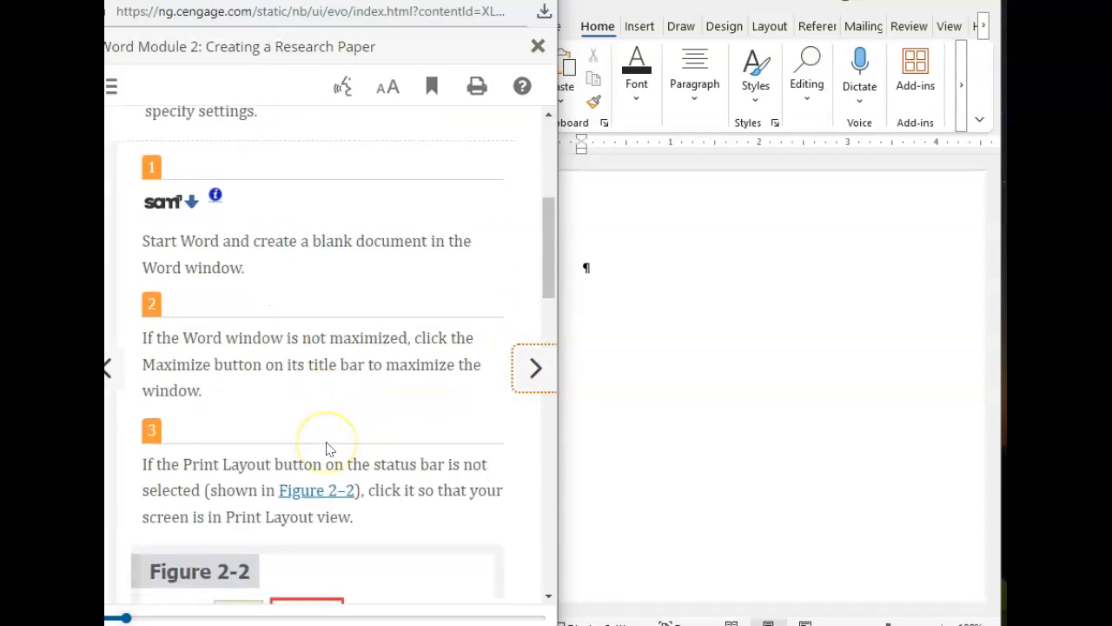
scroll(340, 374, "down", 3)
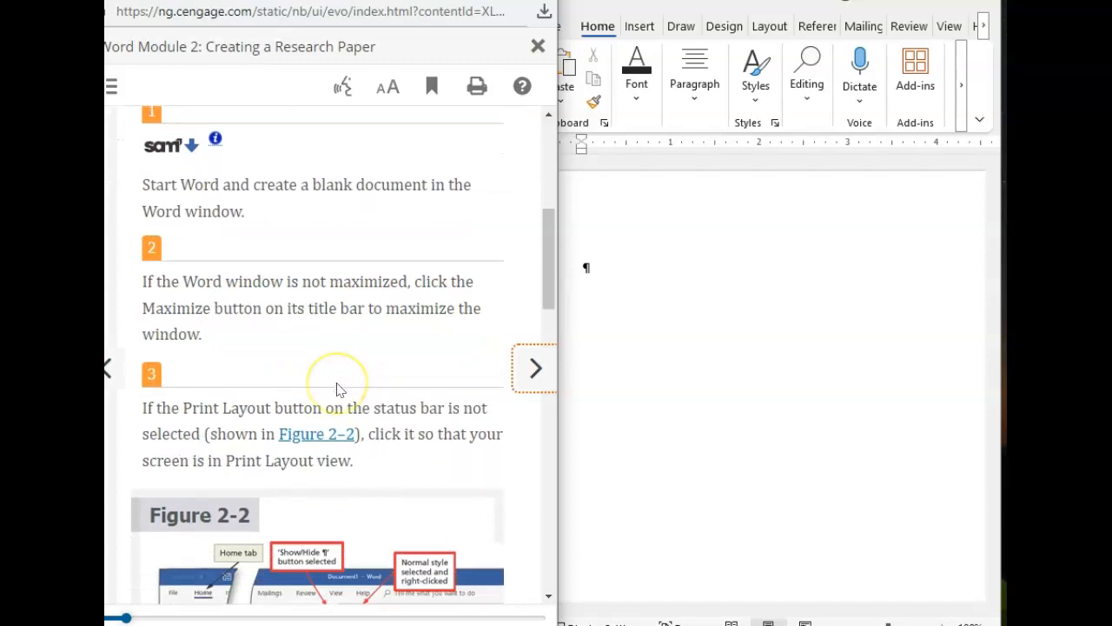
scroll(427, 405, "down", 5)
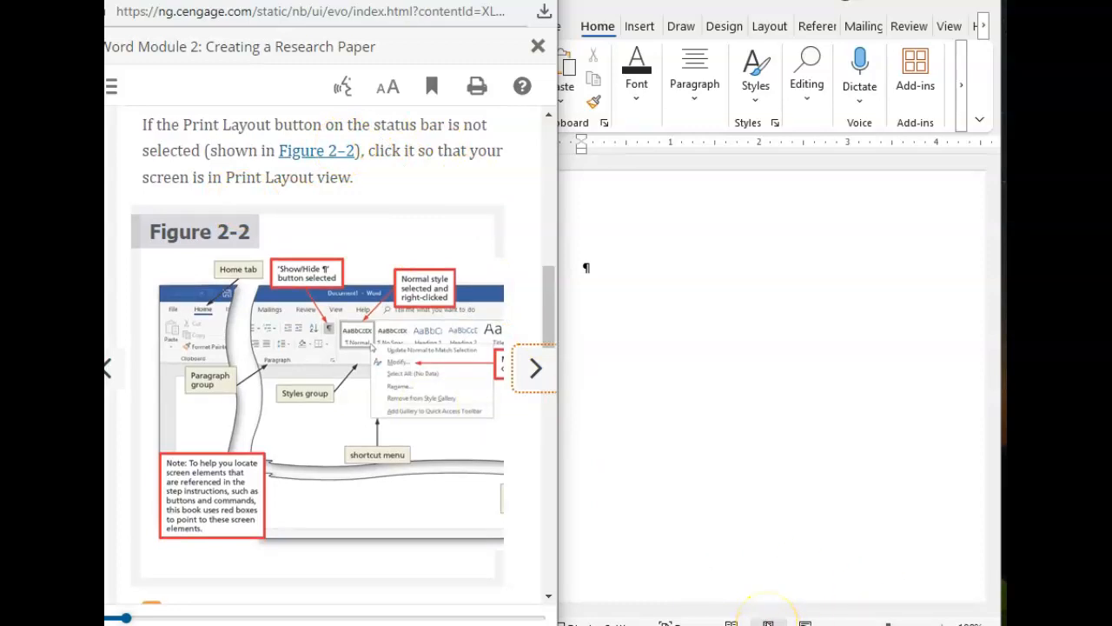
left_click_drag(1001, 625, 1001, 619)
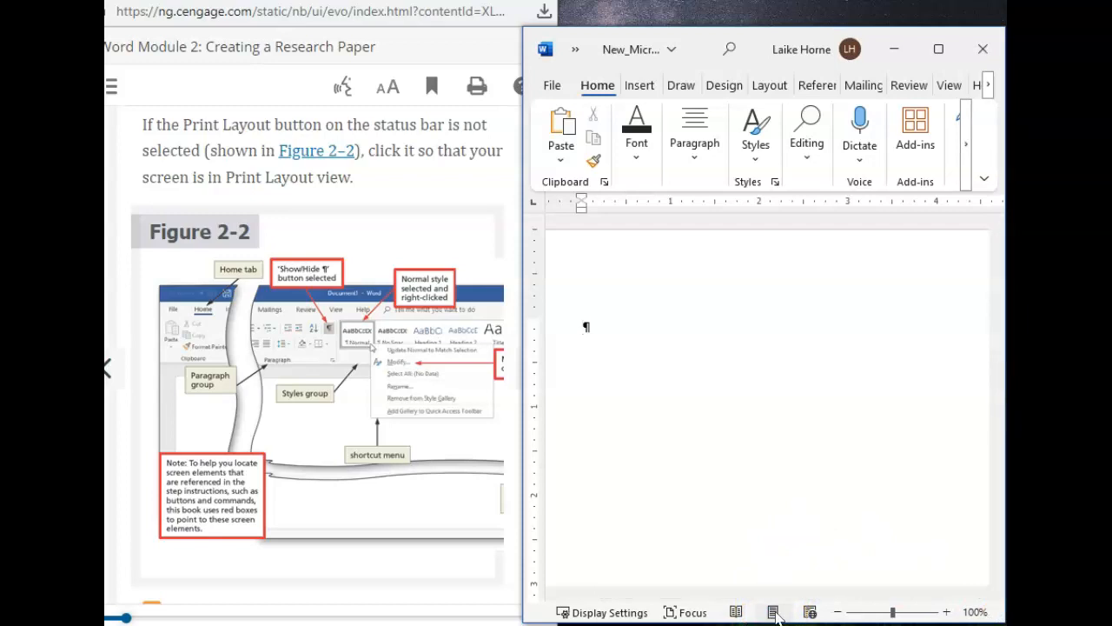
left_click(773, 612)
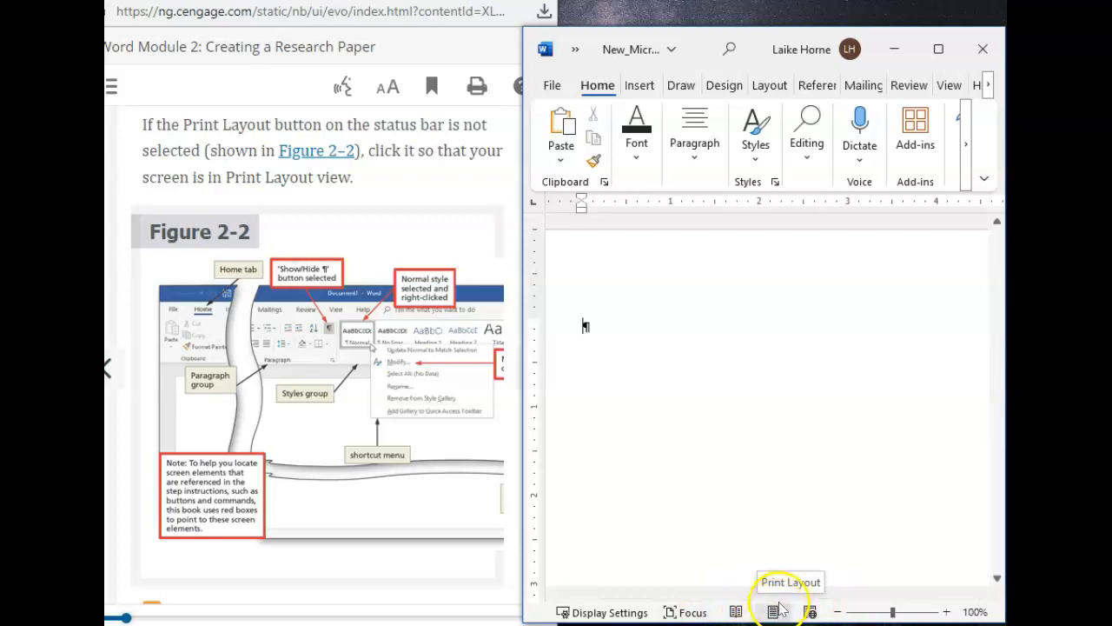
Step: Apply the Normal style to the blank document, as textbook step 4 asks
scroll(368, 411, "down", 3)
scroll(369, 415, "down", 3)
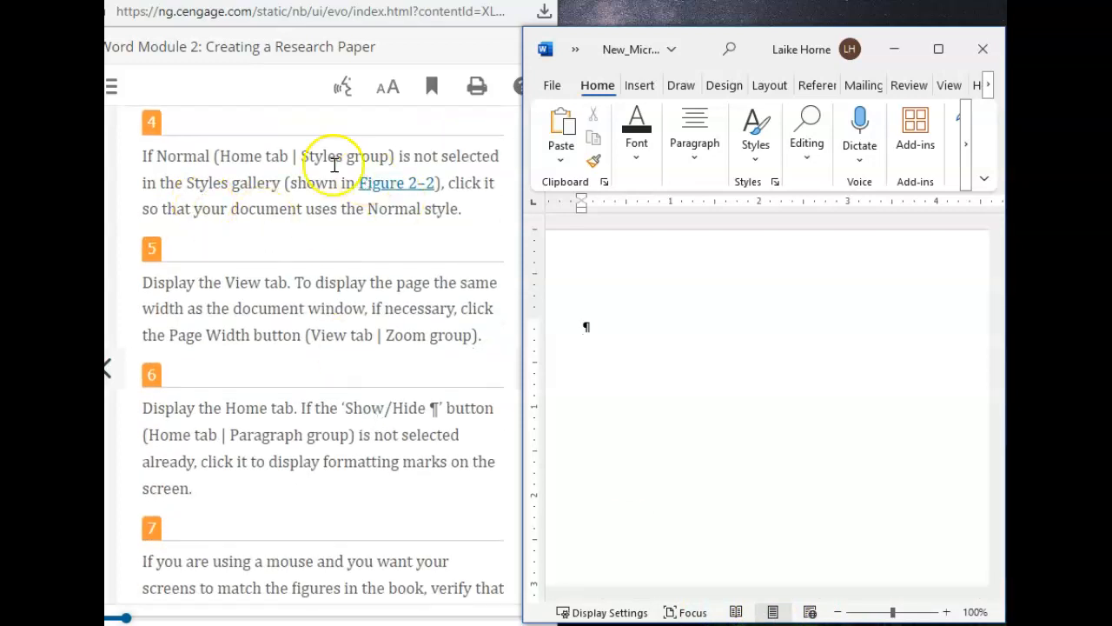
left_click(755, 132)
left_click(652, 196)
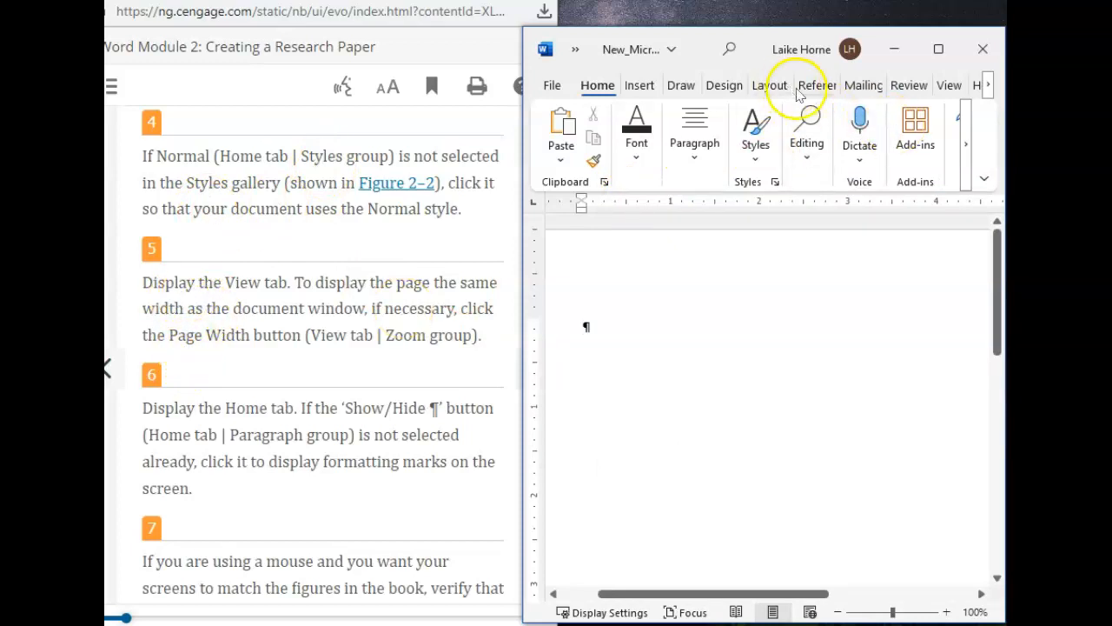
Step: Zoom the document to Page Width, as textbook step 5 asks
left_click(950, 85)
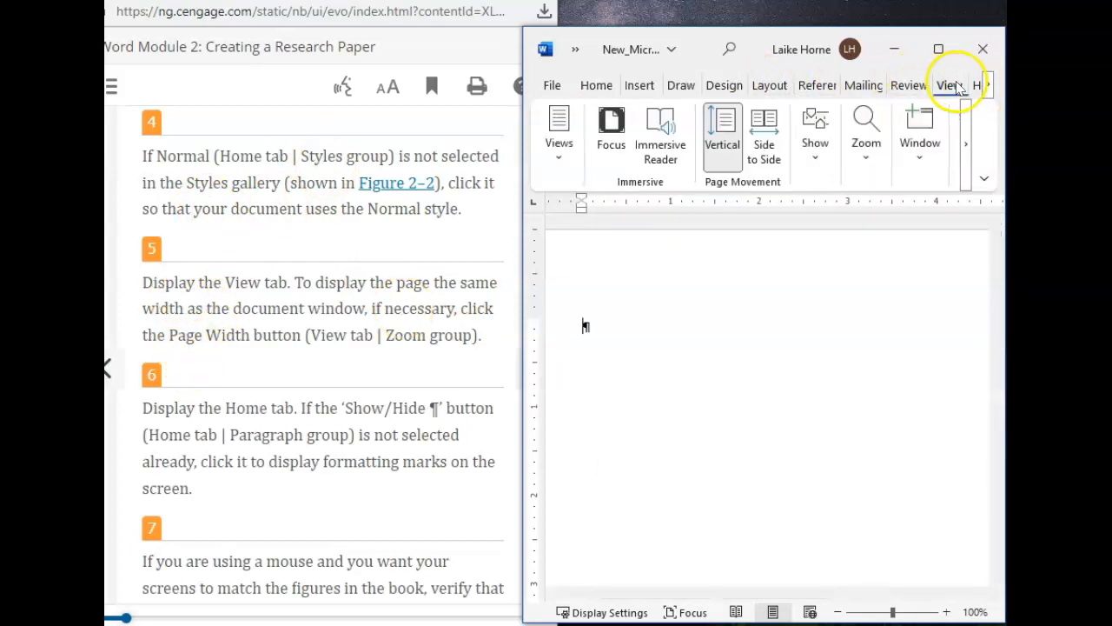
scroll(167, 335, "down", 1)
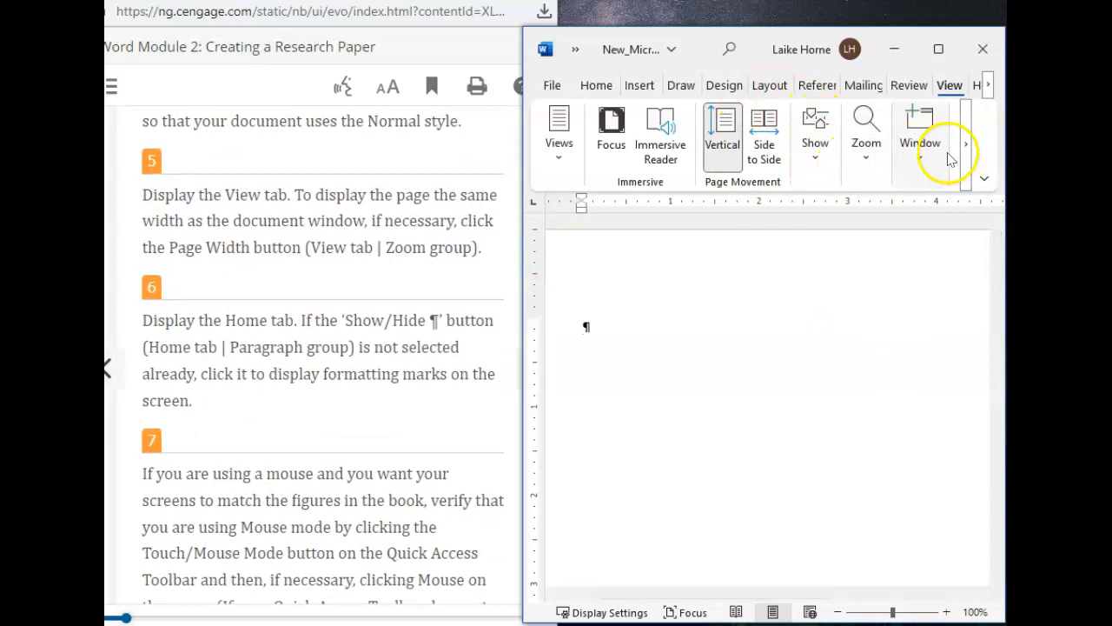
left_click(917, 156)
left_click(865, 149)
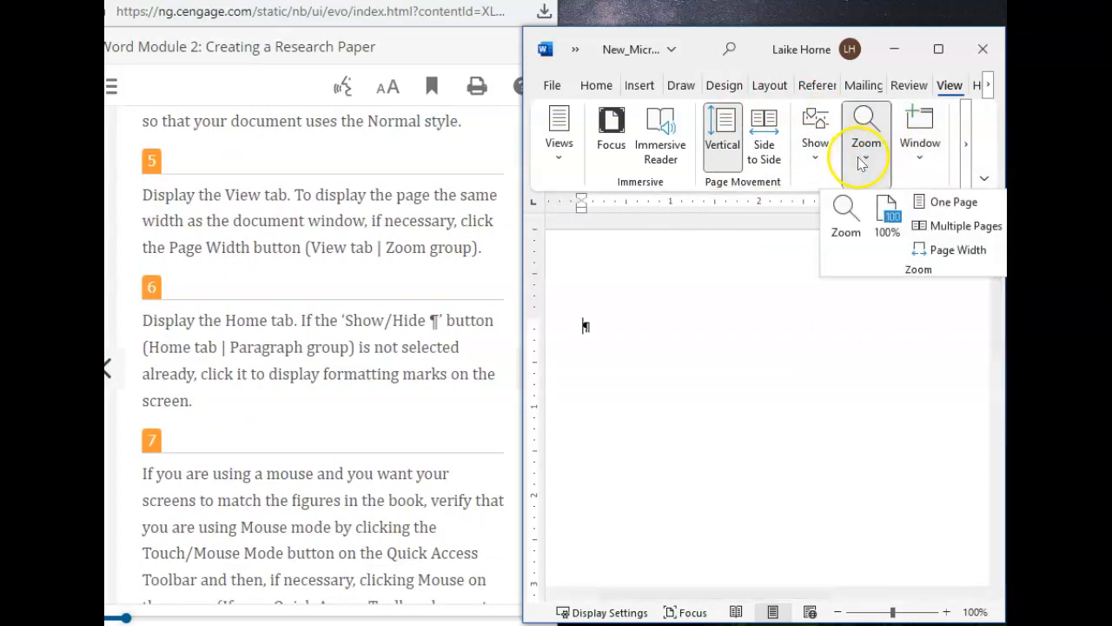
left_click(958, 250)
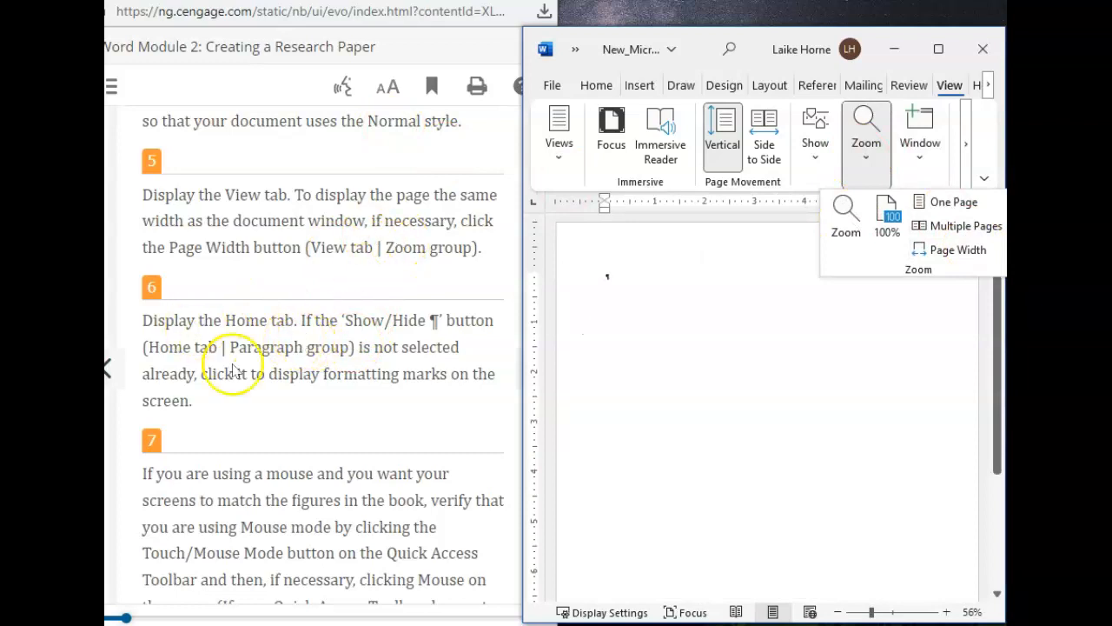
Step: Turn on the display of formatting marks in the Word document, as textbook step 6 asks
scroll(273, 399, "down", 2)
scroll(273, 406, "up", 2)
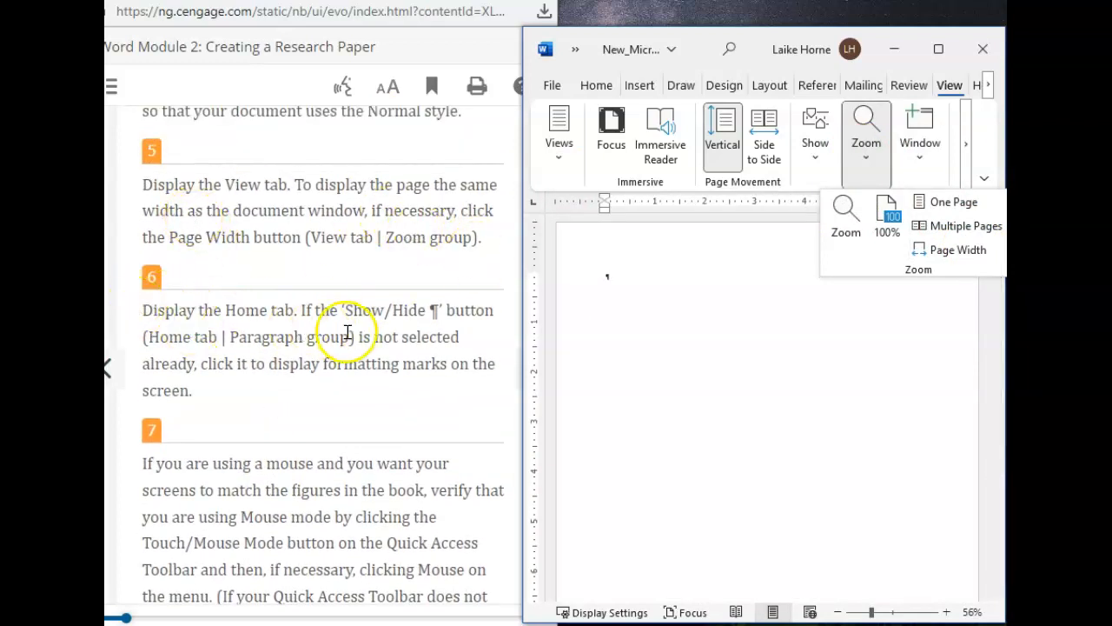
left_click(585, 89)
left_click(585, 90)
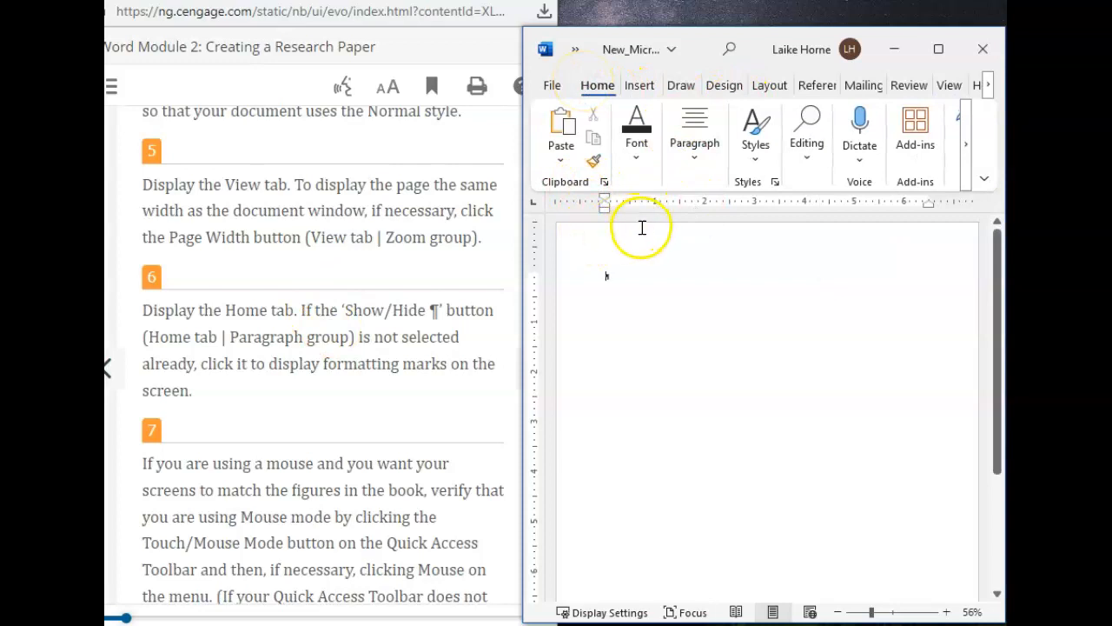
left_click(810, 152)
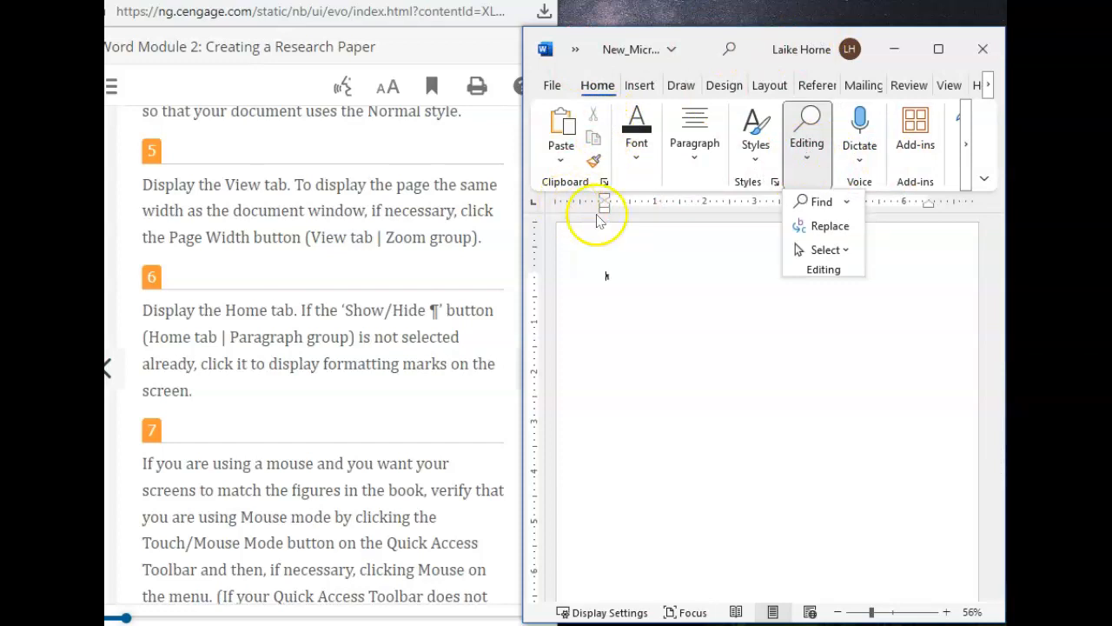
left_click(695, 147)
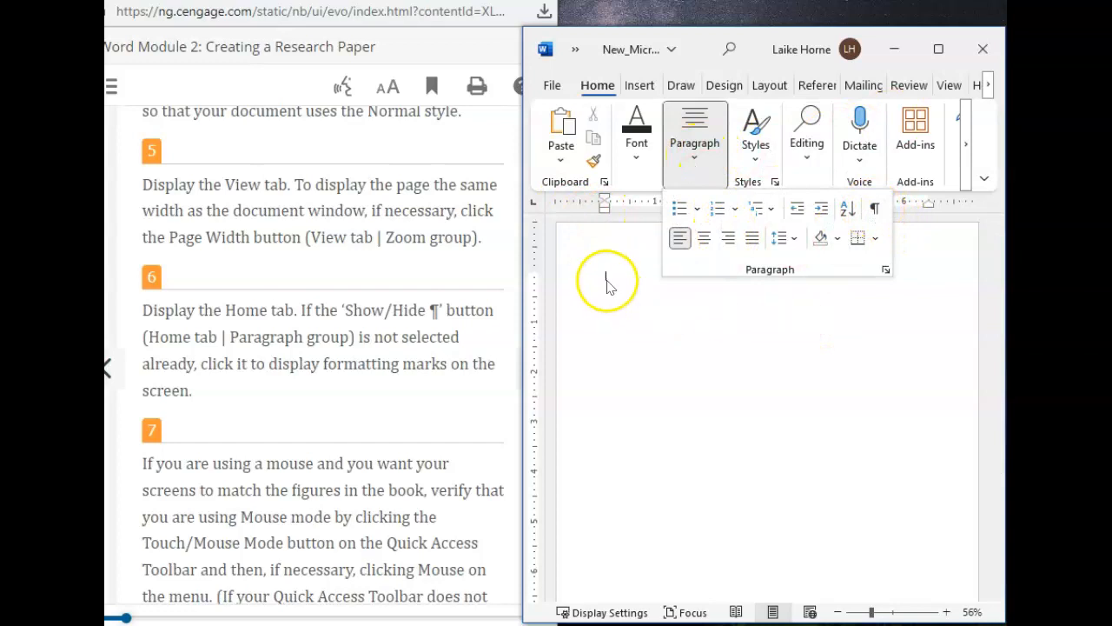
left_click(887, 211)
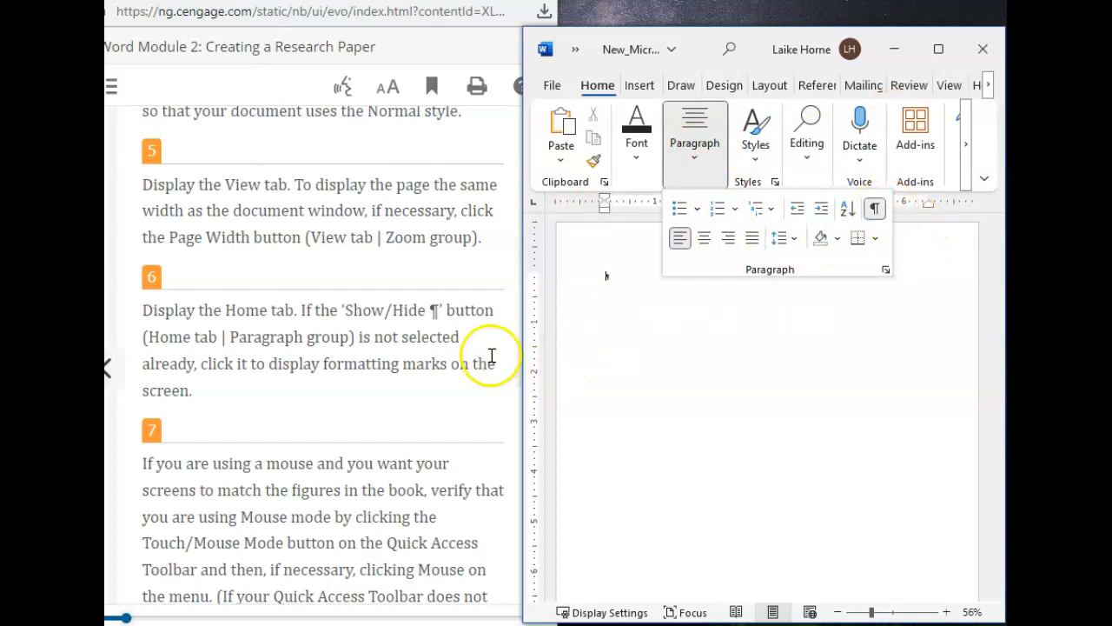
Step: Follow textbook step 7 by searching Word's commands for Touch/Mouse Mode and choosing Mouse mode
scroll(271, 445, "down", 2)
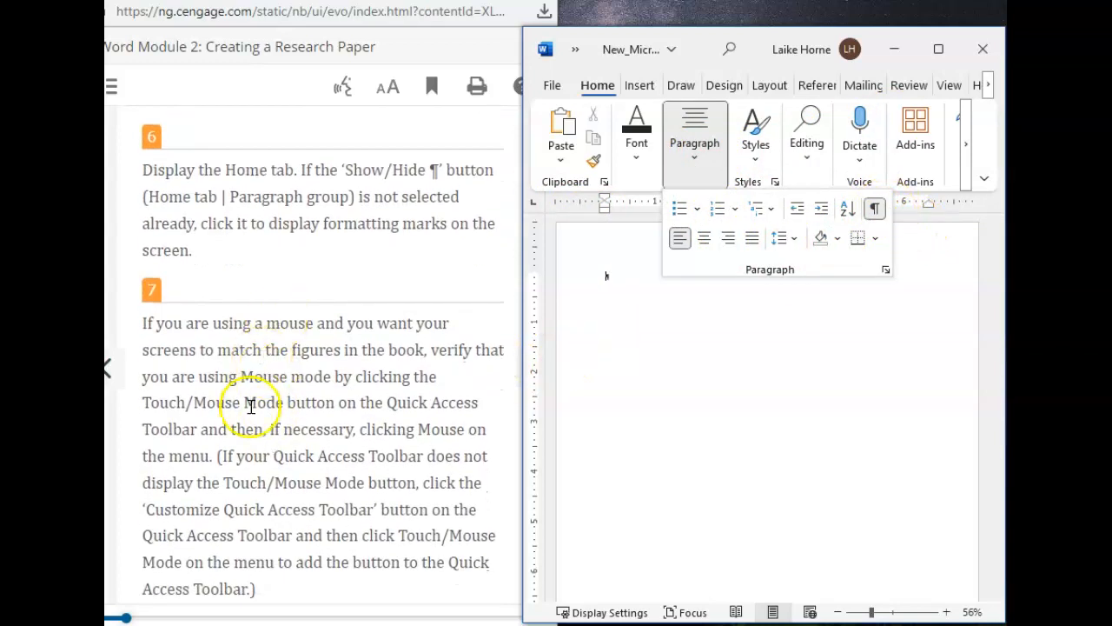
scroll(251, 406, "down", 2)
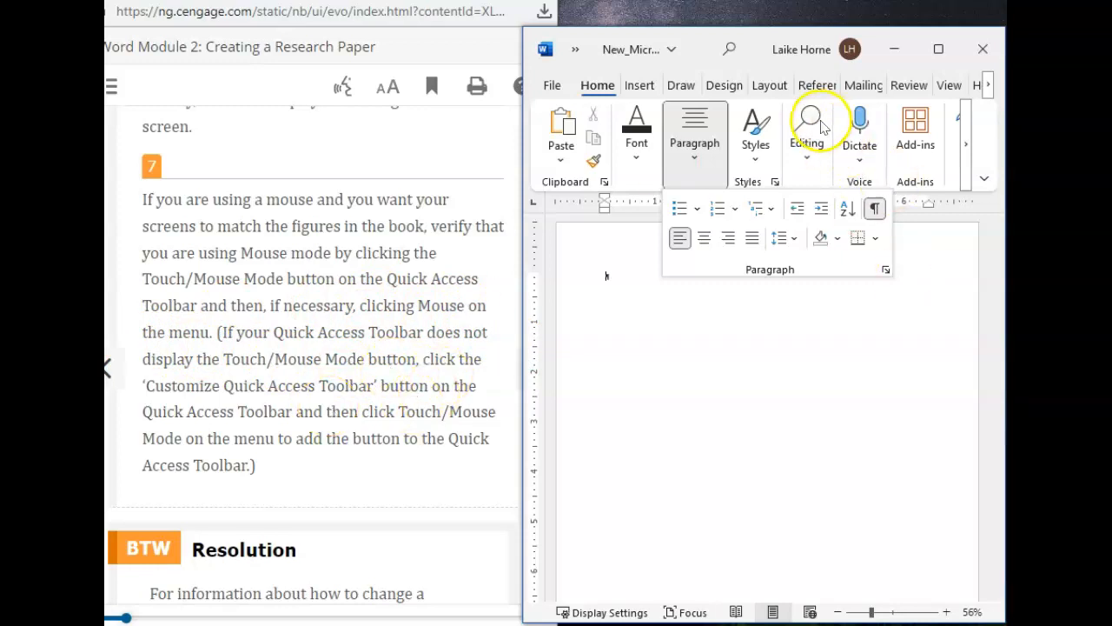
left_click(726, 48)
left_click(682, 51)
type("touch mouse mofd")
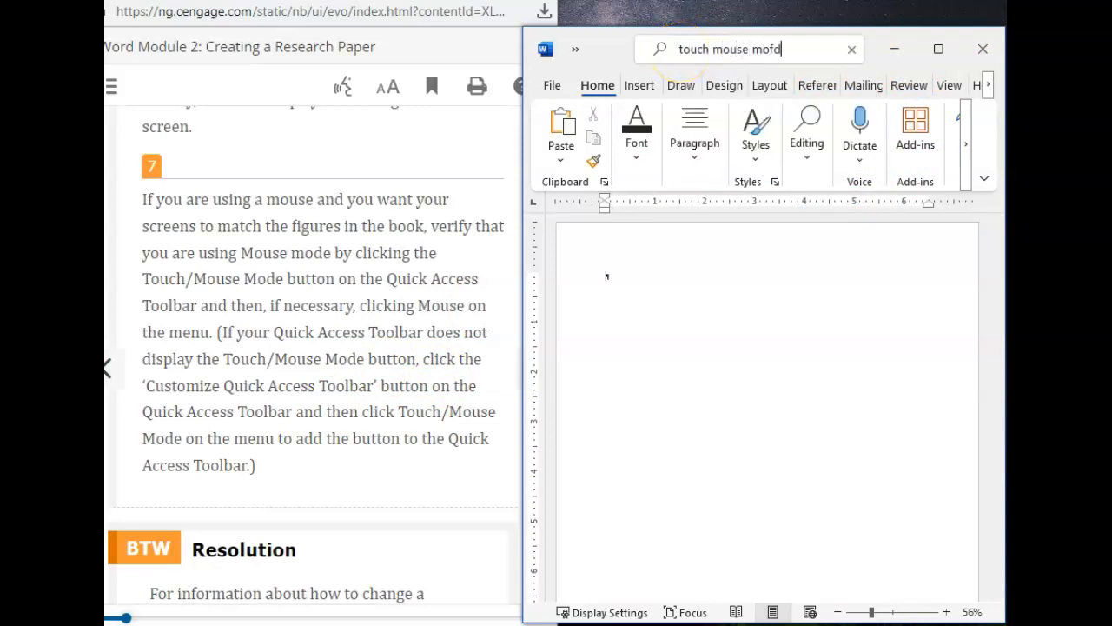
key("BackSpace")
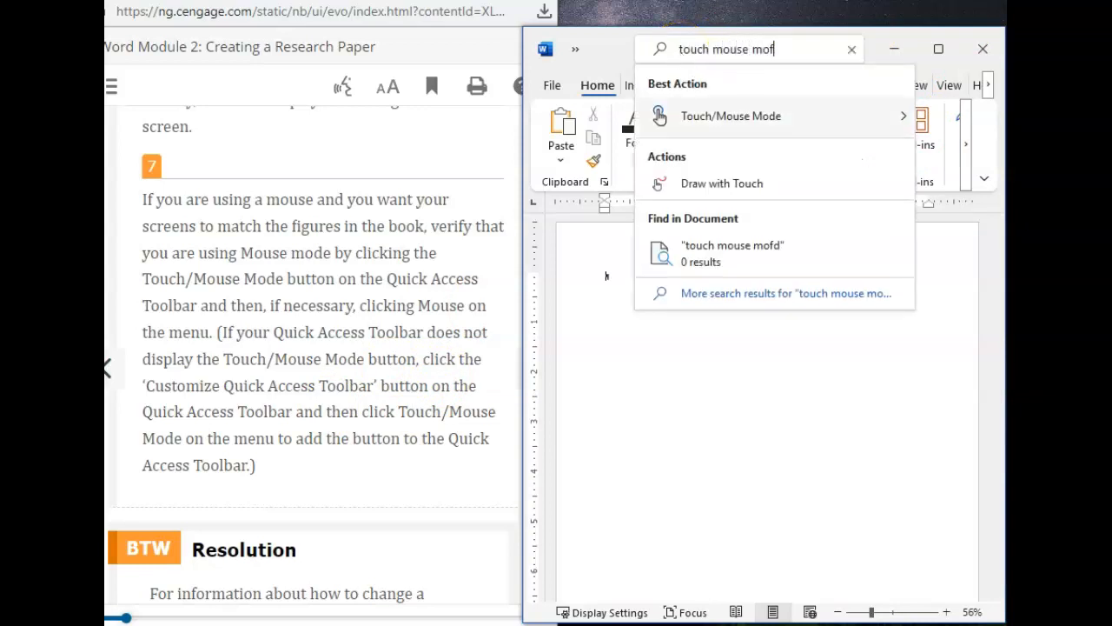
key("BackSpace")
mouse_move(734, 108)
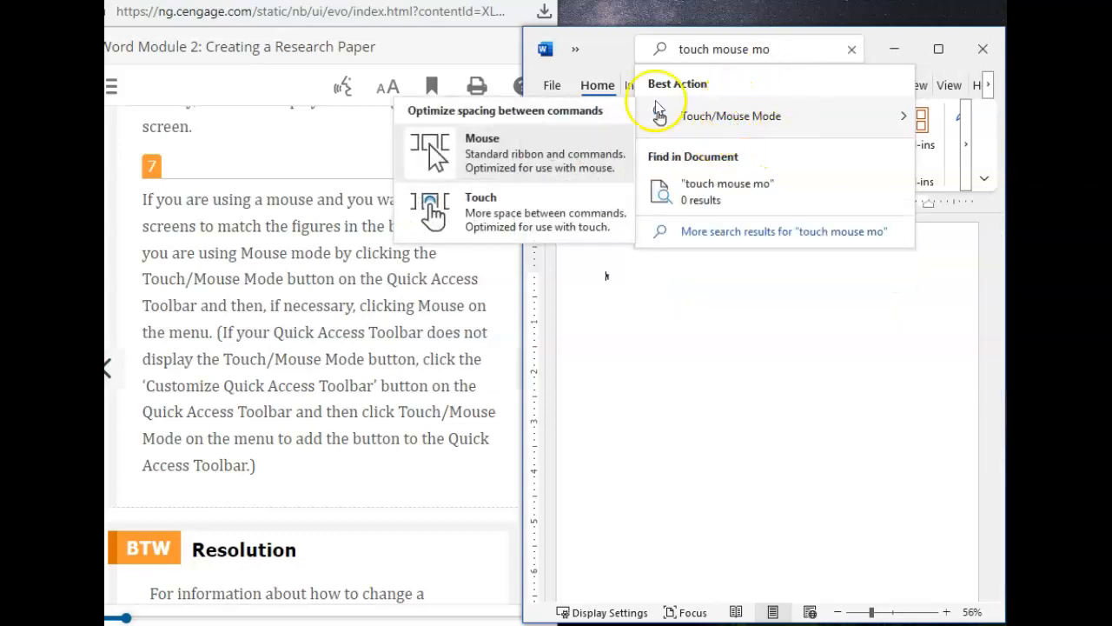
left_click(504, 160)
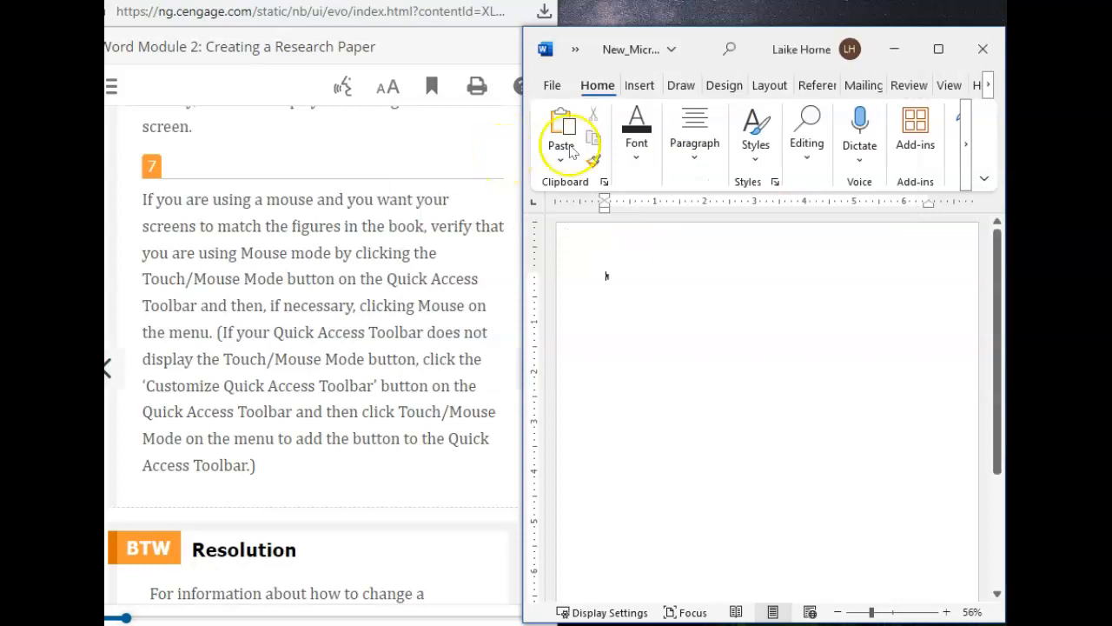
Step: Narrow the Word window and read the textbook's pages on styles up to the steps for modifying the Normal style
scroll(313, 347, "down", 3)
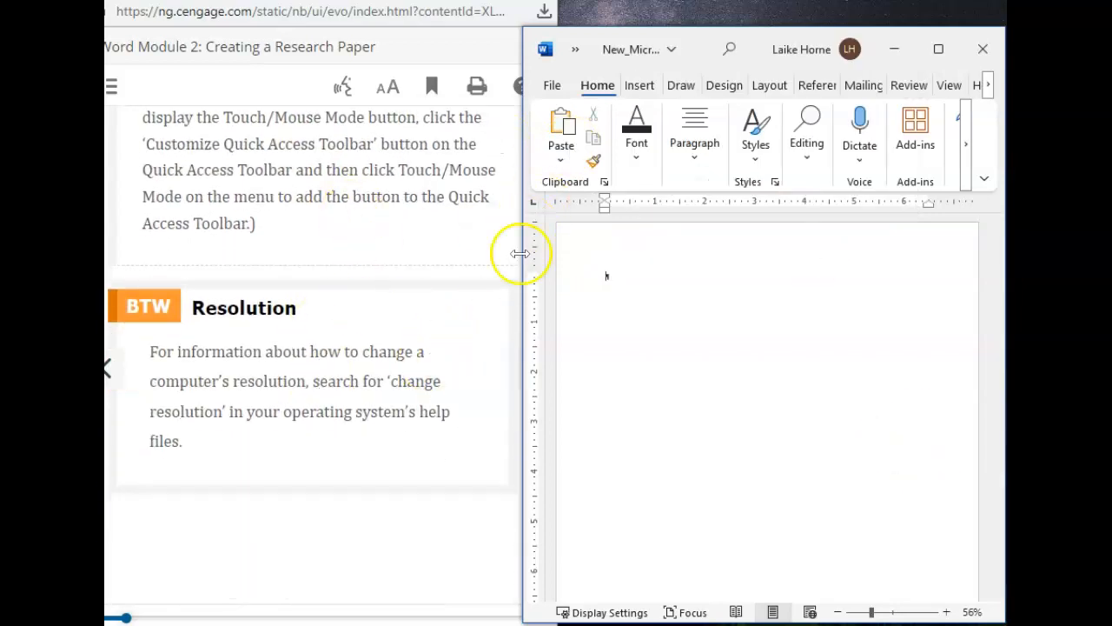
left_click_drag(517, 234, 553, 231)
left_click(527, 369)
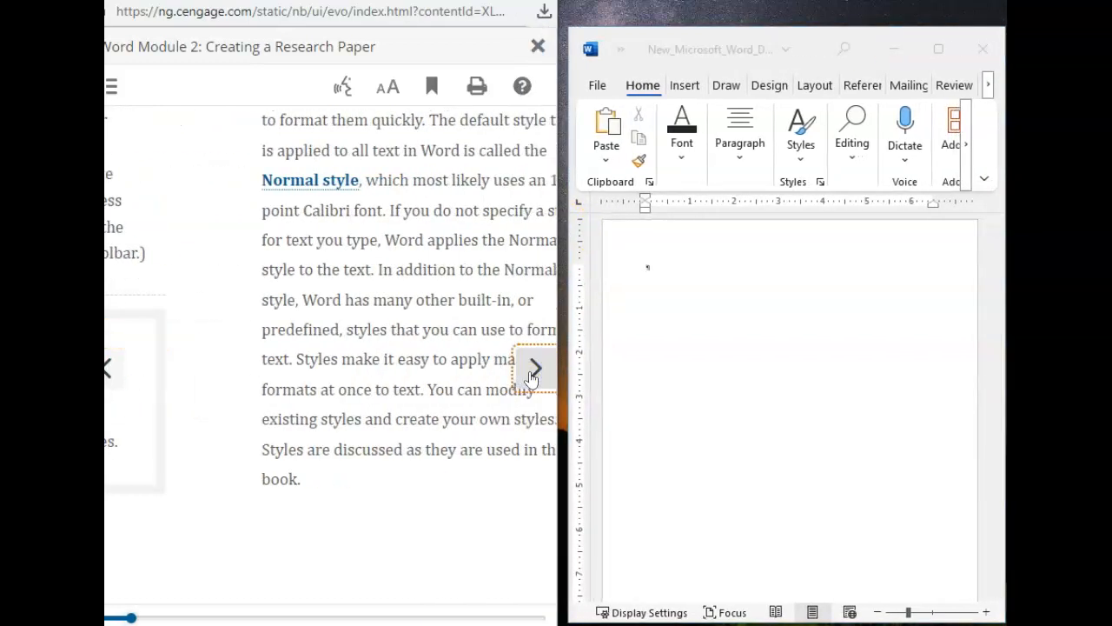
scroll(363, 278, "down", 3)
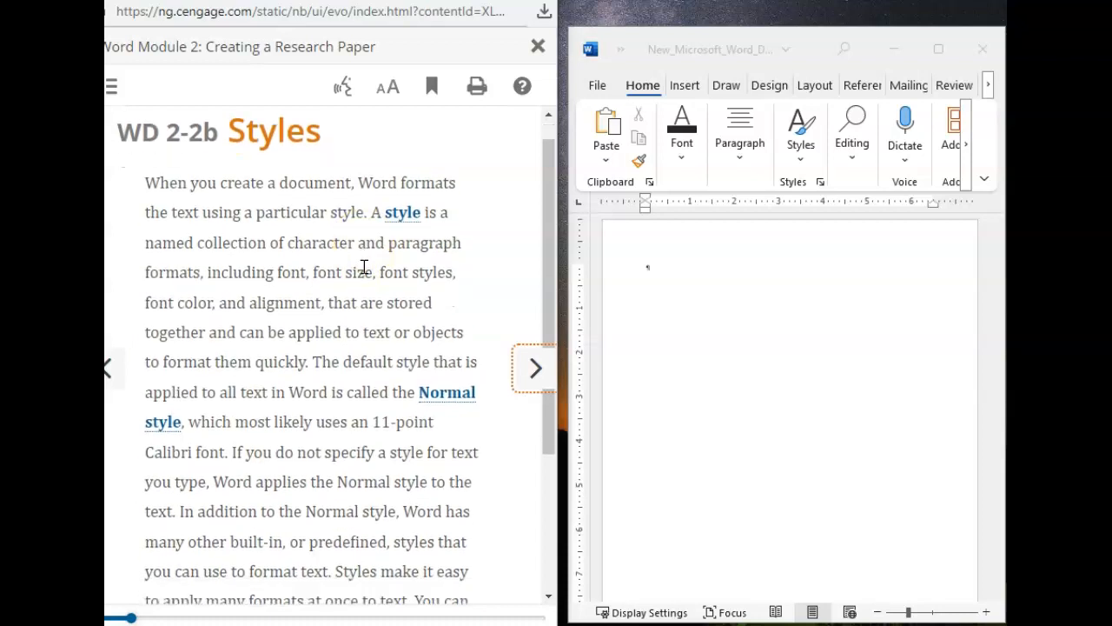
left_click(526, 372)
scroll(404, 335, "down", 5)
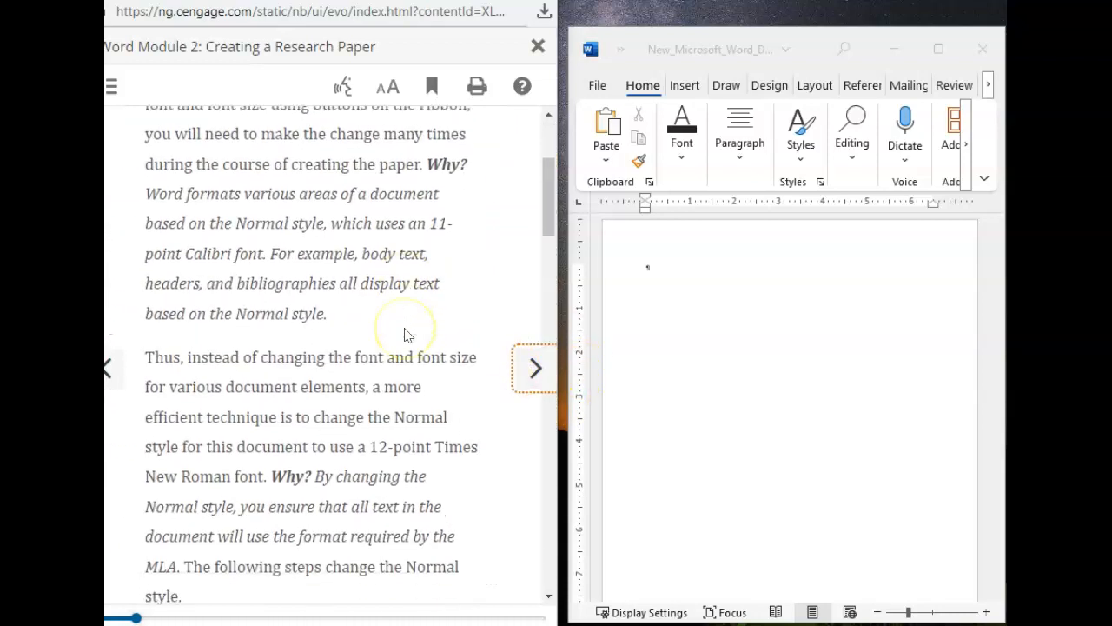
scroll(404, 335, "down", 5)
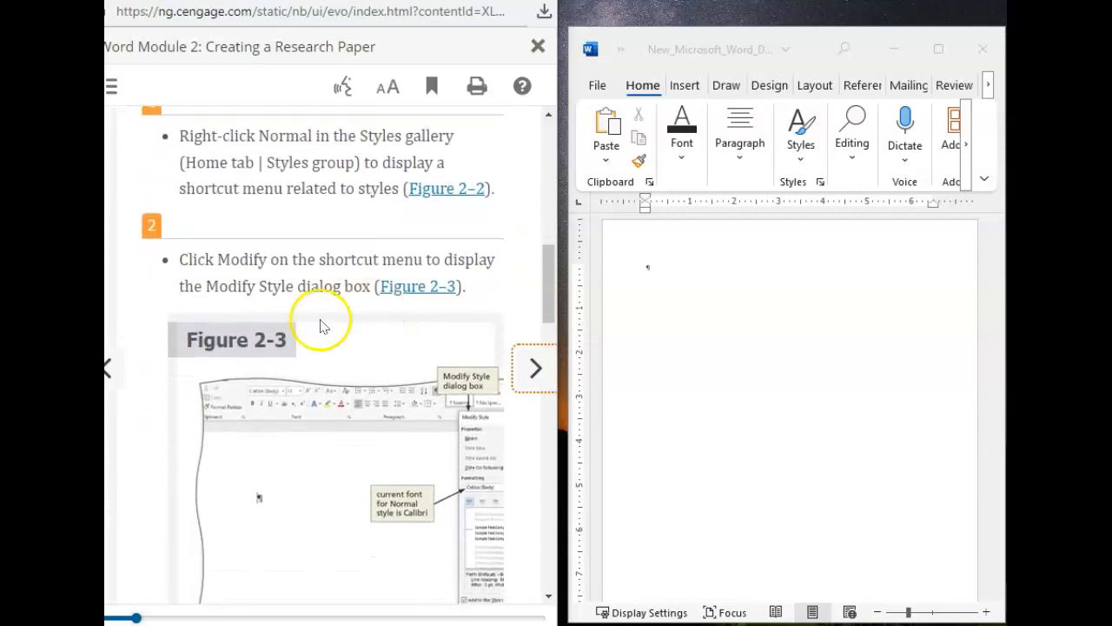
scroll(341, 314, "down", 1)
scroll(330, 287, "up", 3)
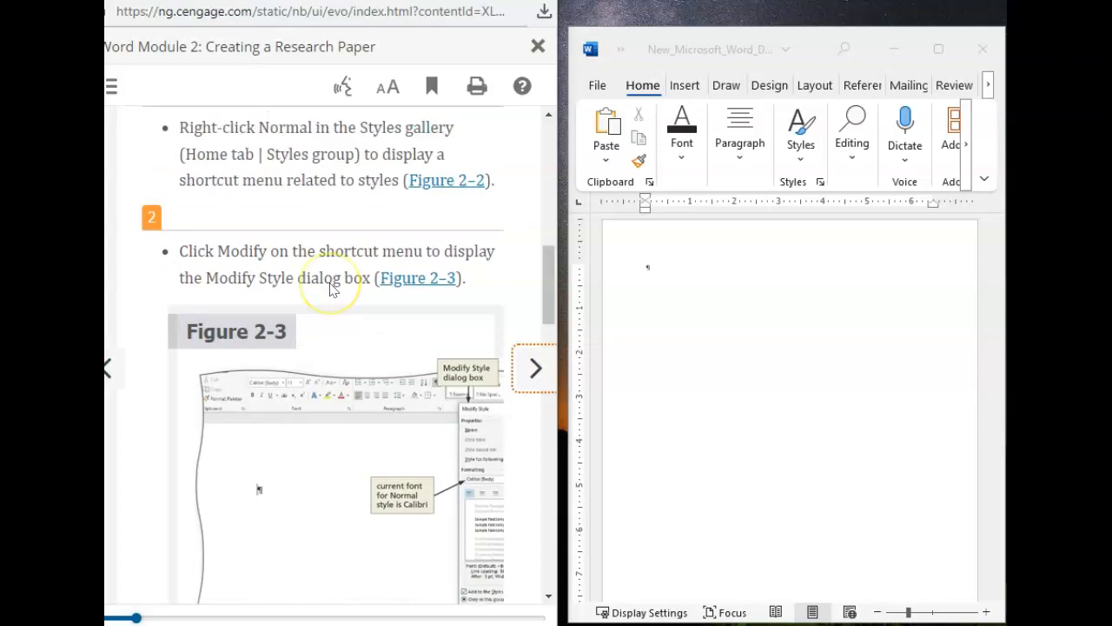
scroll(330, 290, "down", 2)
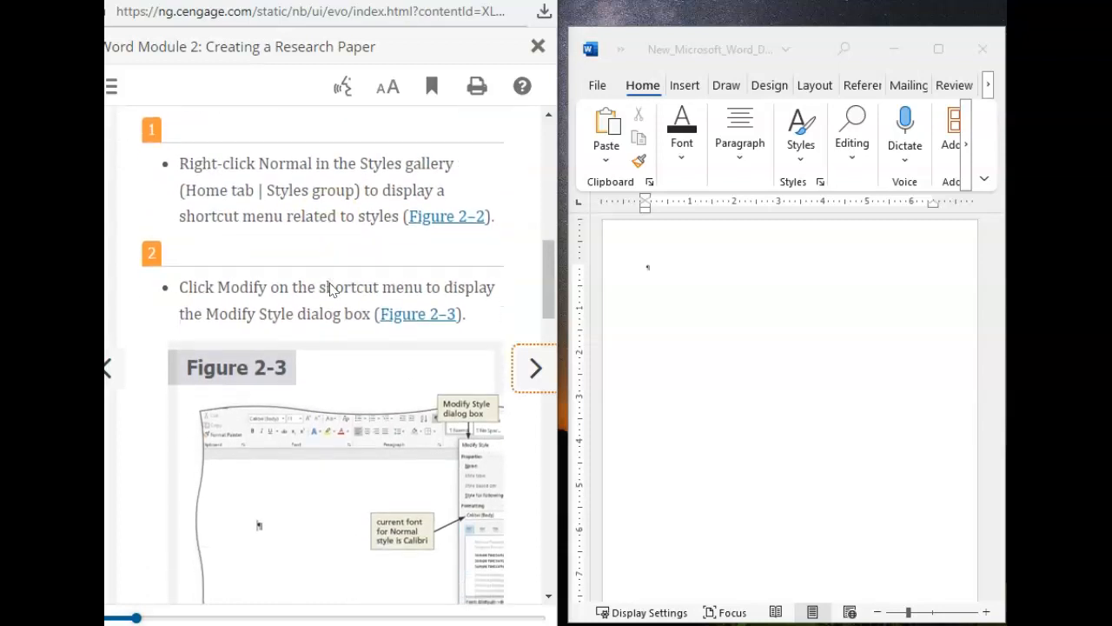
Step: Open the Normal style for modification, as textbook steps 1 and 2 ask
left_click(812, 190)
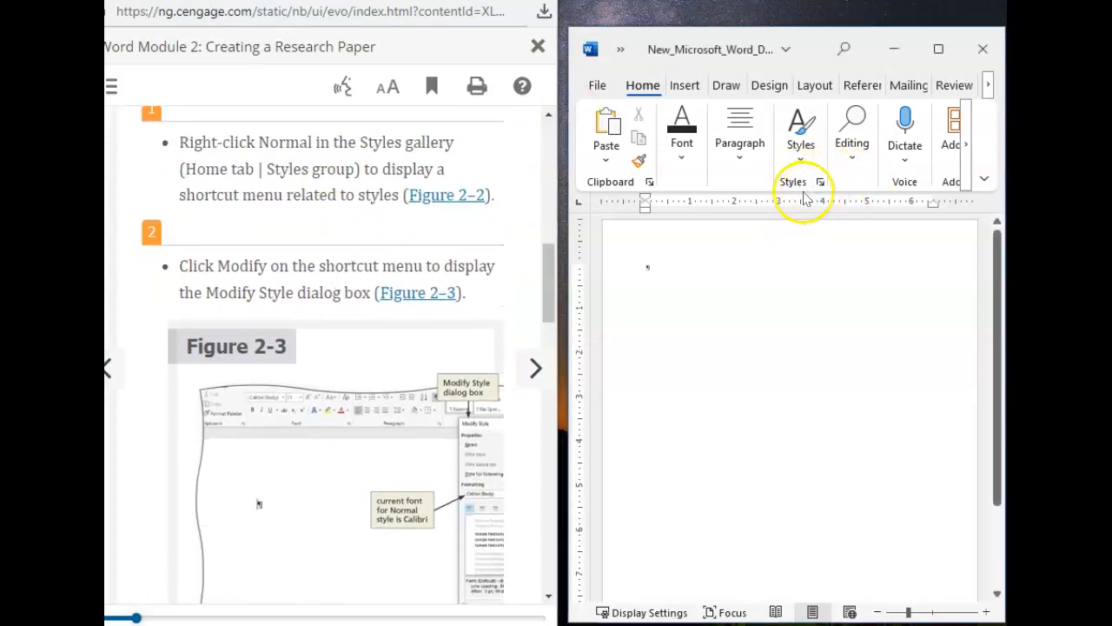
left_click(819, 183)
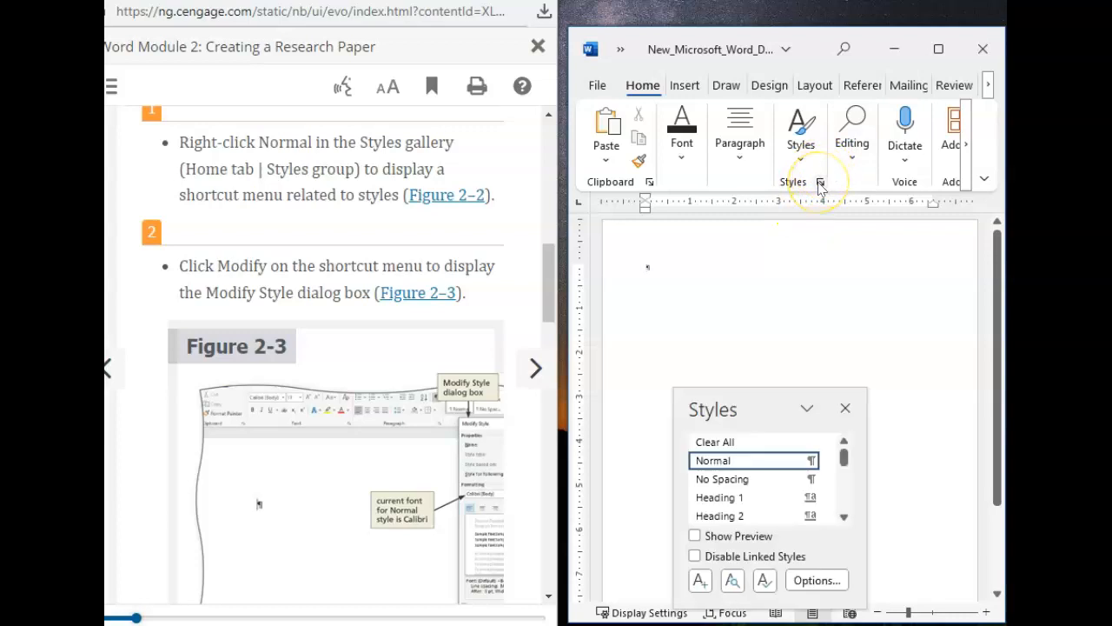
left_click(819, 183)
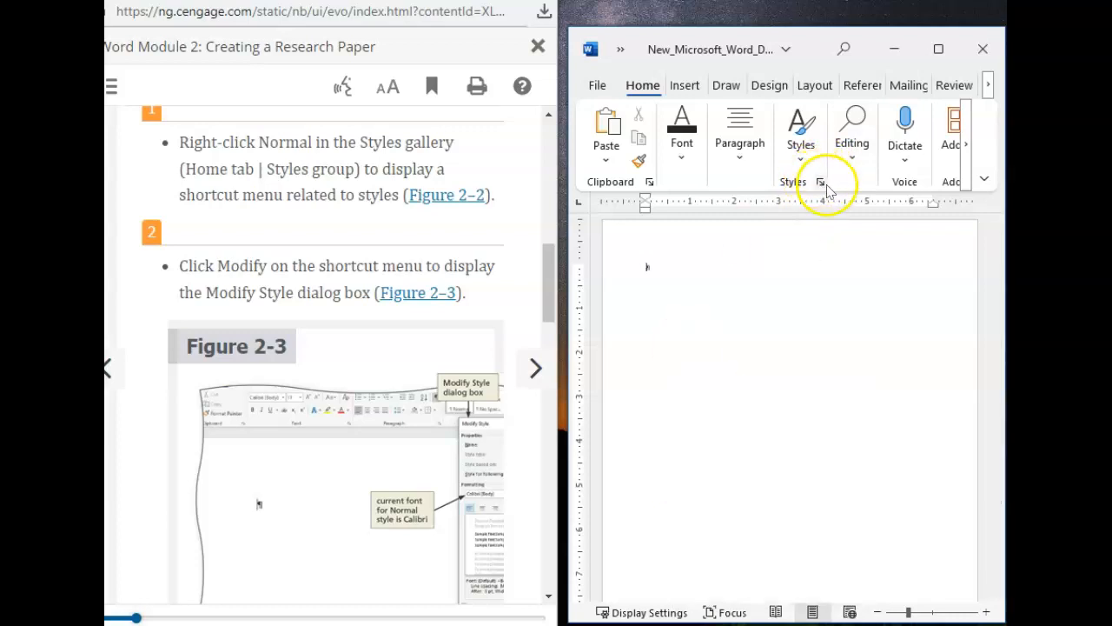
left_click(819, 184)
left_click(801, 160)
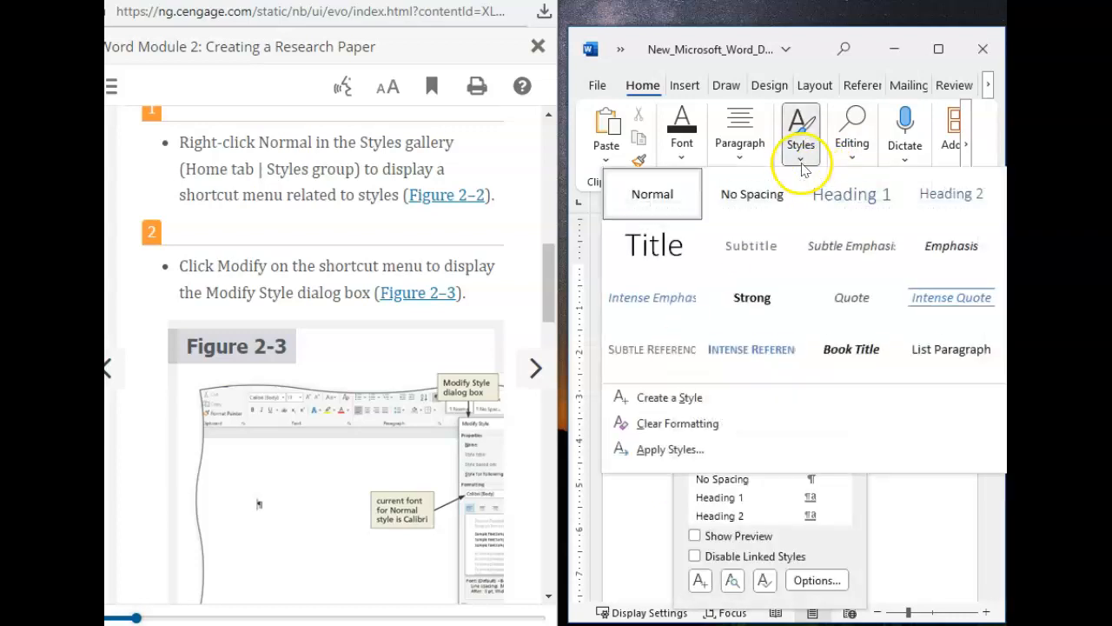
right_click(640, 198)
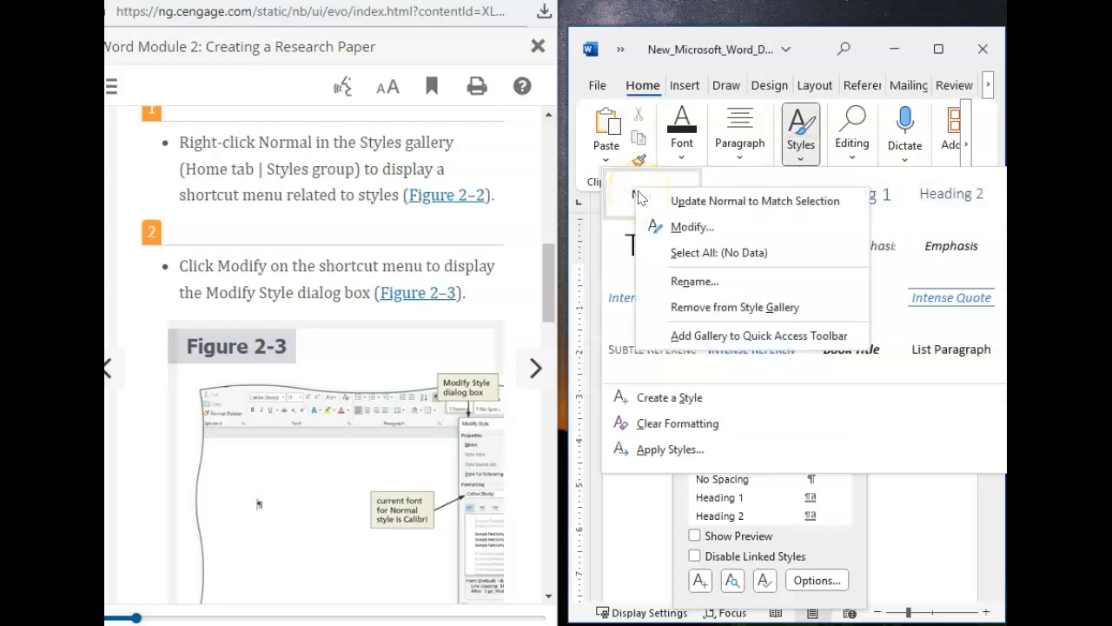
left_click(683, 226)
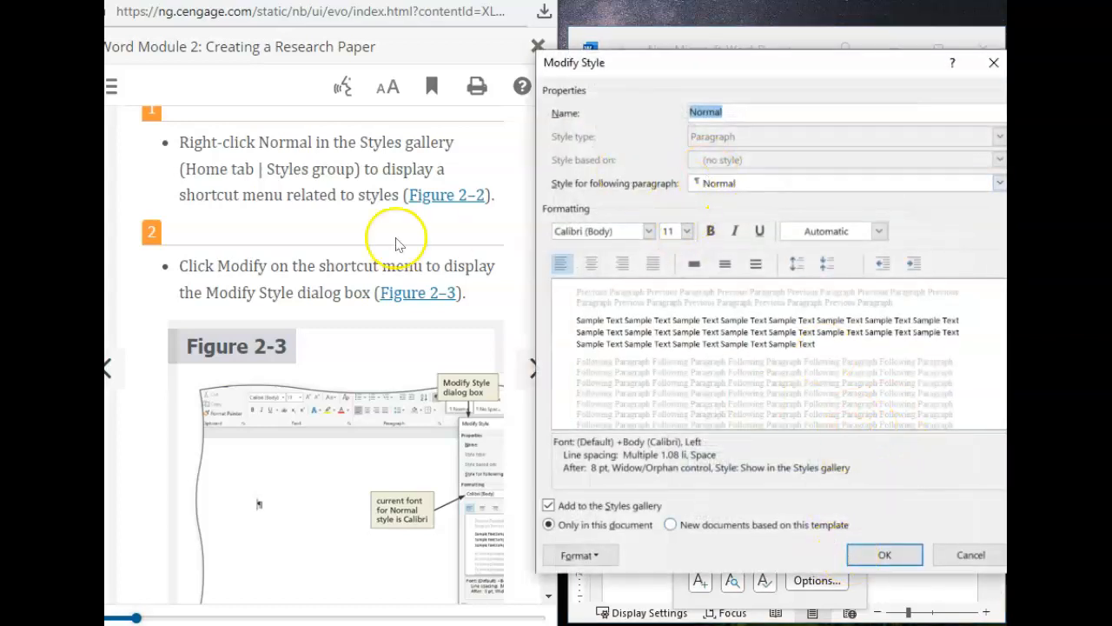
Step: Set the Normal style's font to Times New Roman at size 12, check the settings against Figure 2-4 and apply them
scroll(323, 361, "down", 3)
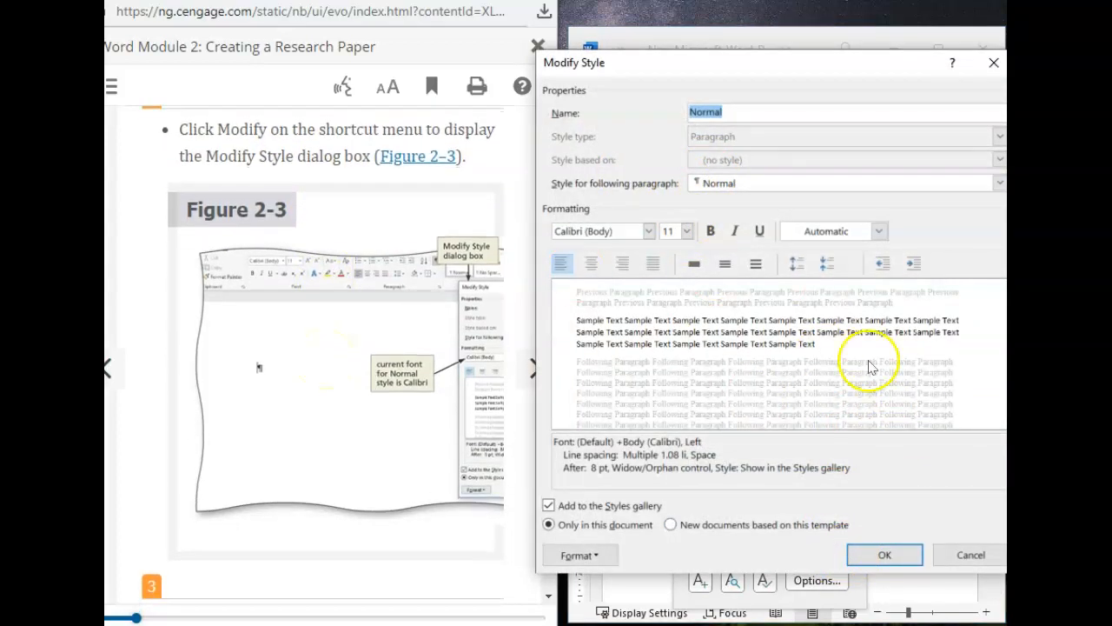
scroll(418, 316, "down", 9)
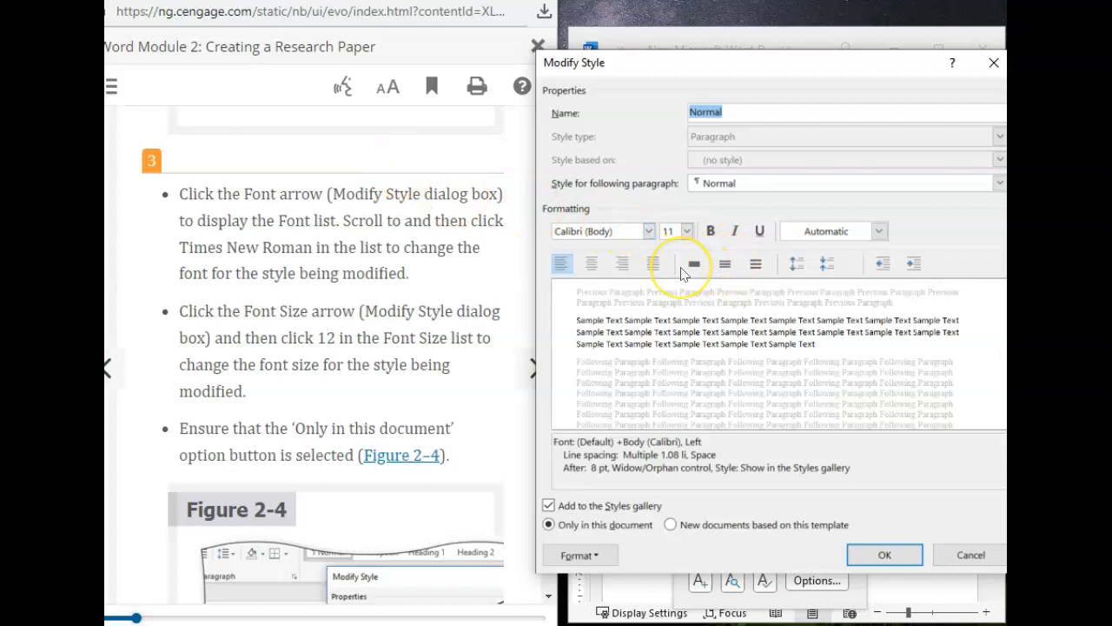
left_click(648, 232)
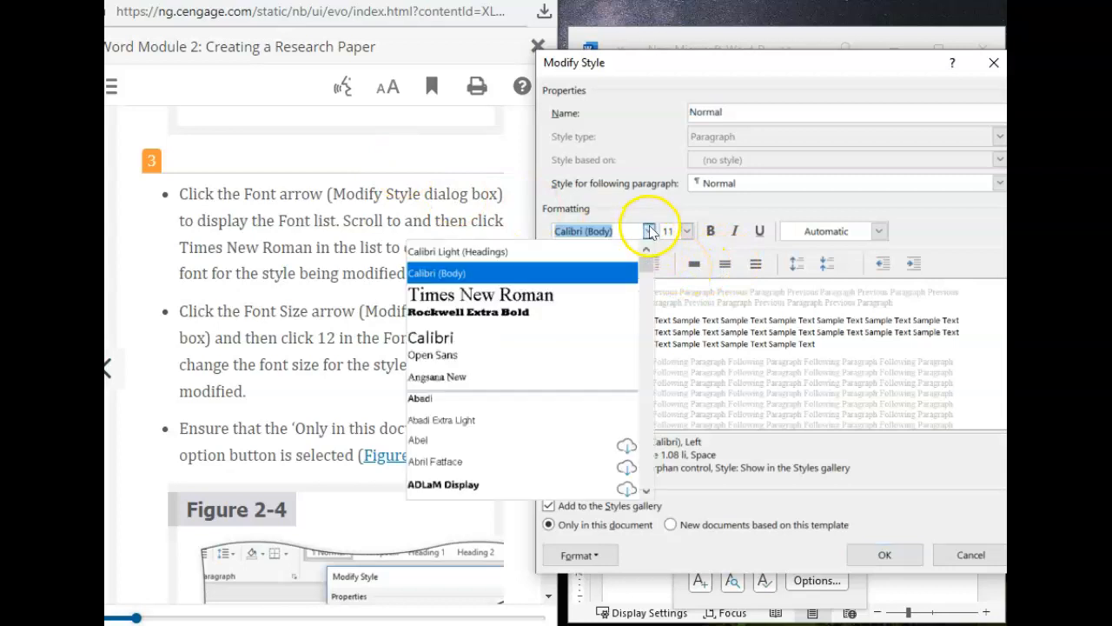
left_click(470, 292)
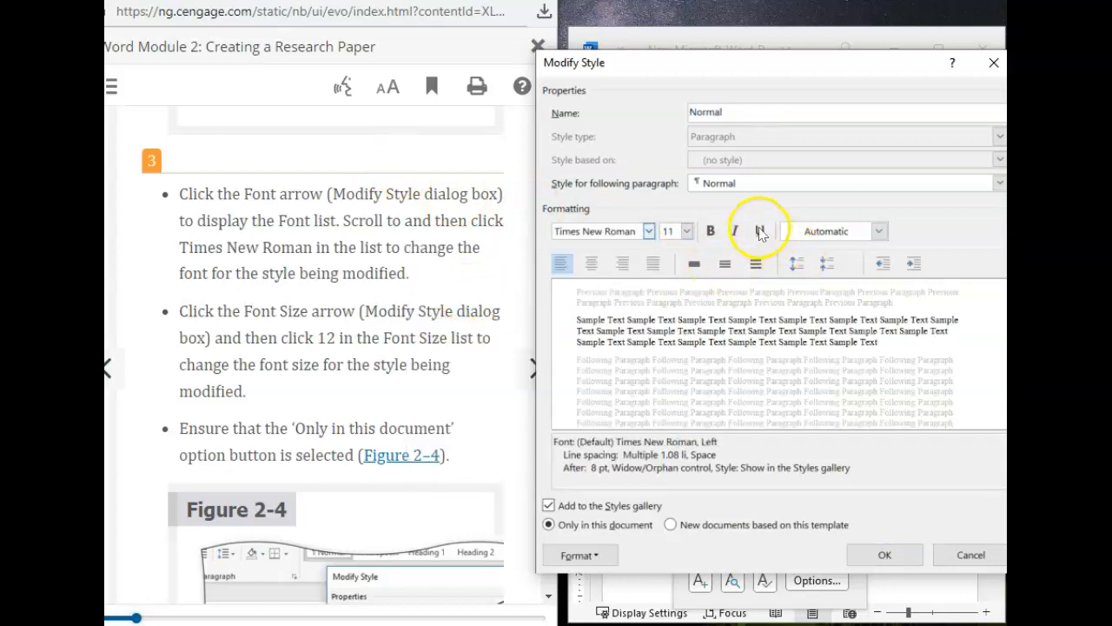
left_click(686, 231)
left_click(668, 299)
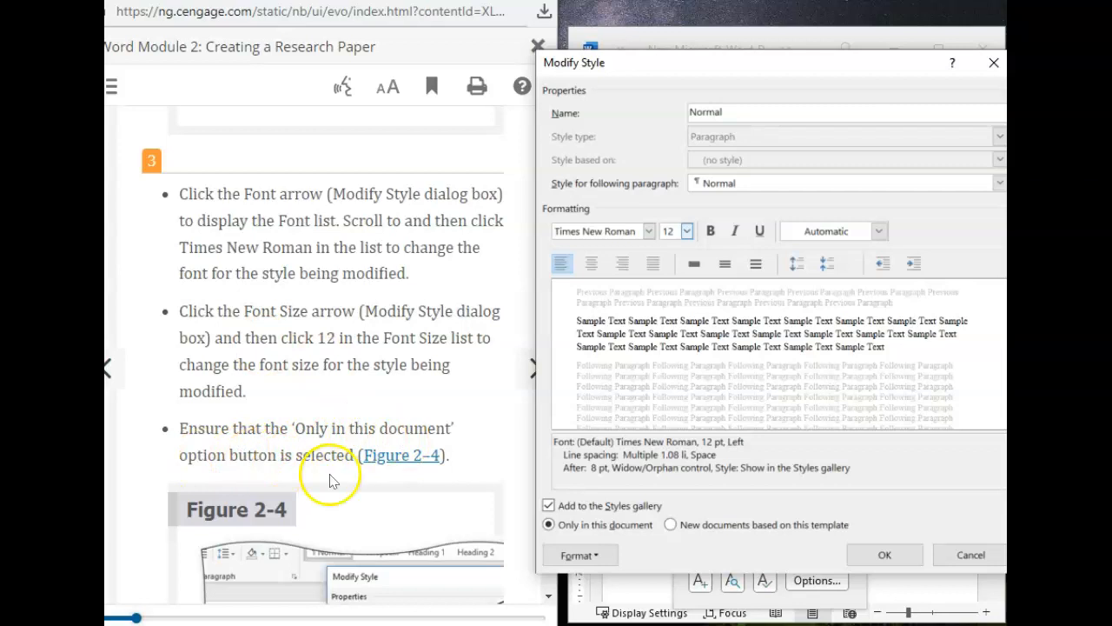
left_click(399, 457)
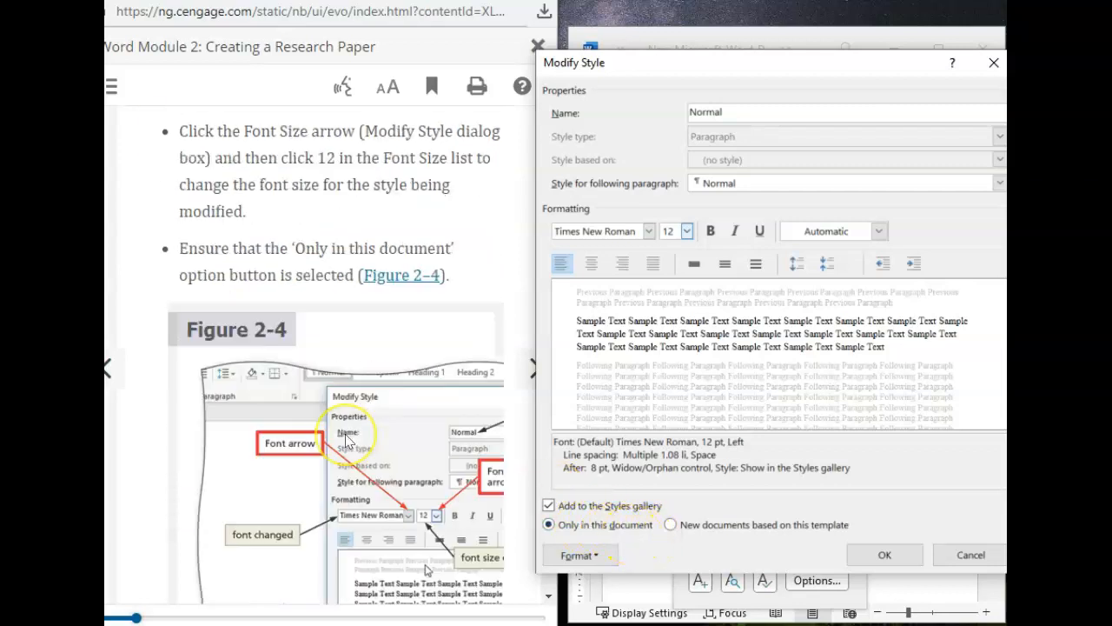
scroll(345, 442, "down", 5)
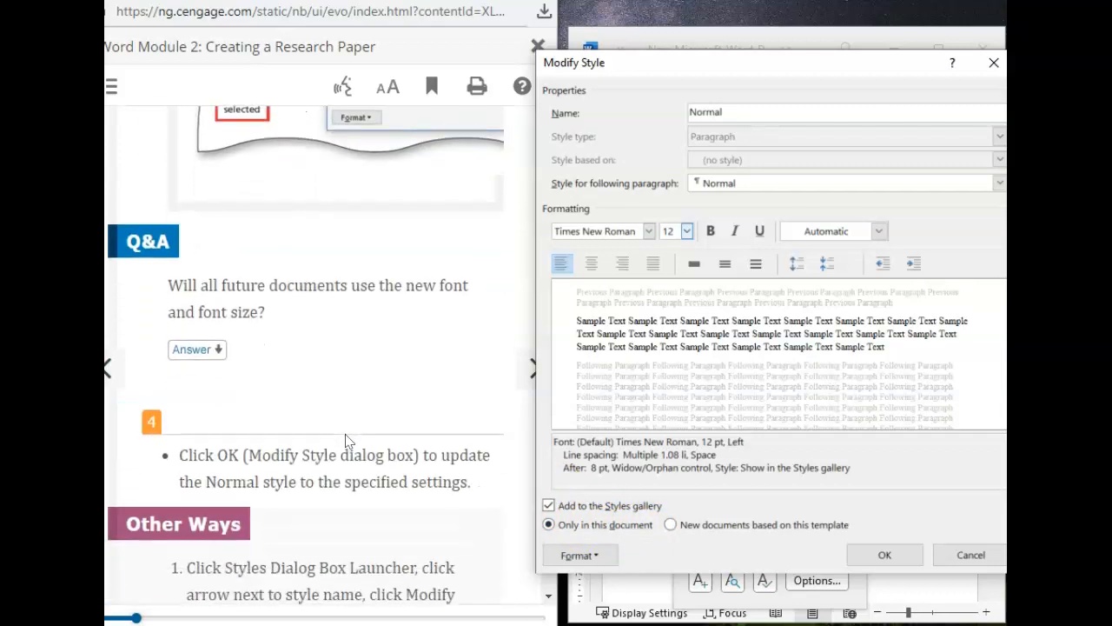
left_click(883, 557)
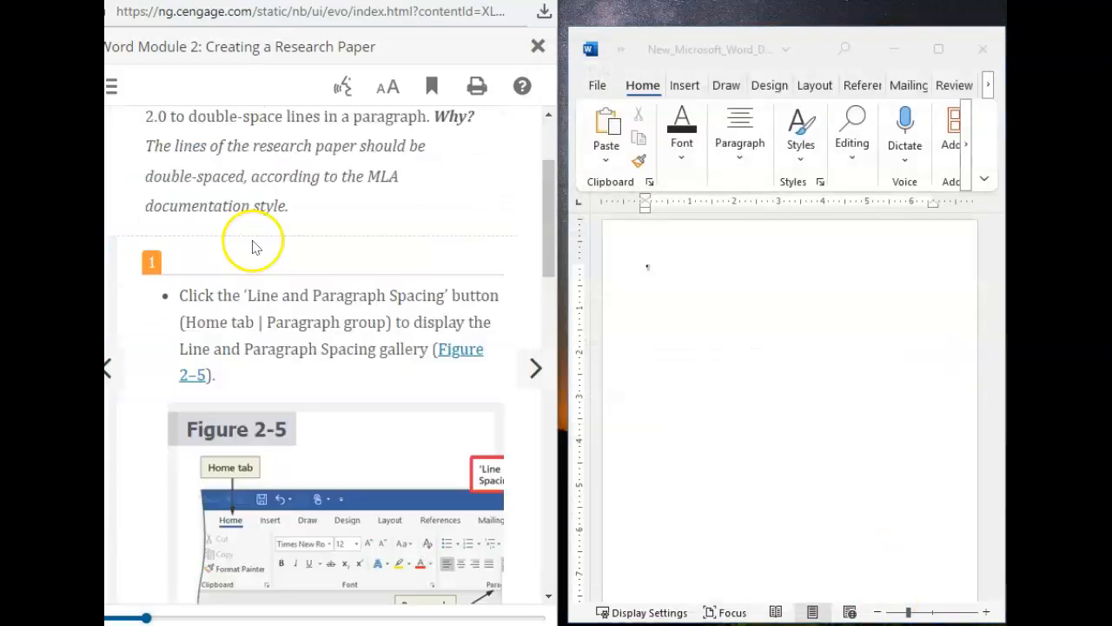
Step: Set the line spacing at the insertion point to 2.0, following the textbook's steps for changing line spacing
scroll(254, 247, "up", 2)
scroll(254, 248, "down", 3)
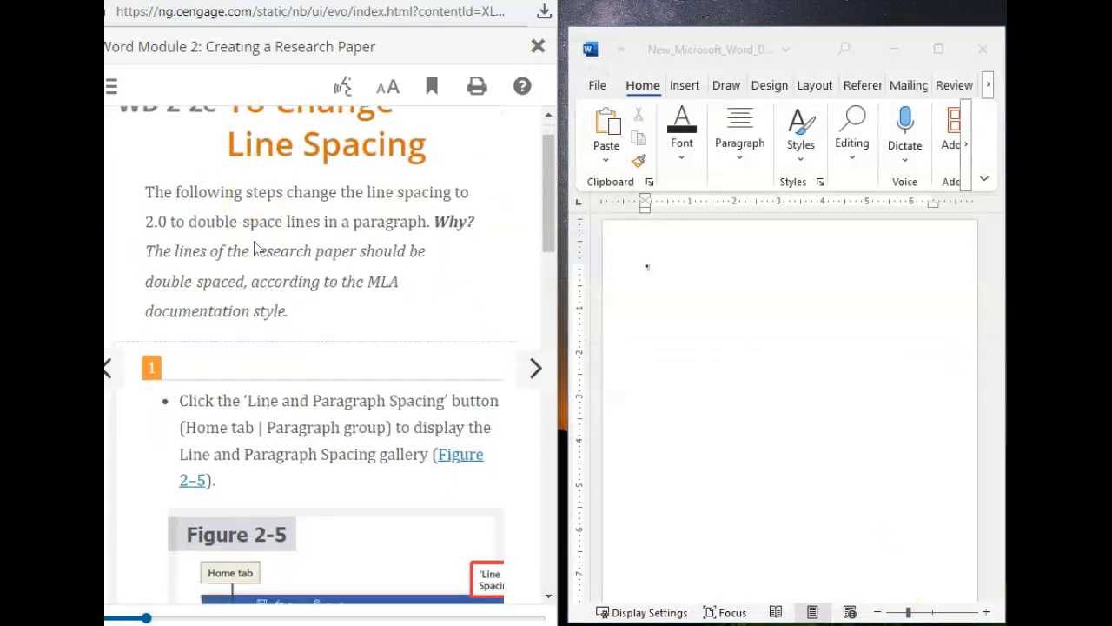
scroll(257, 248, "down", 1)
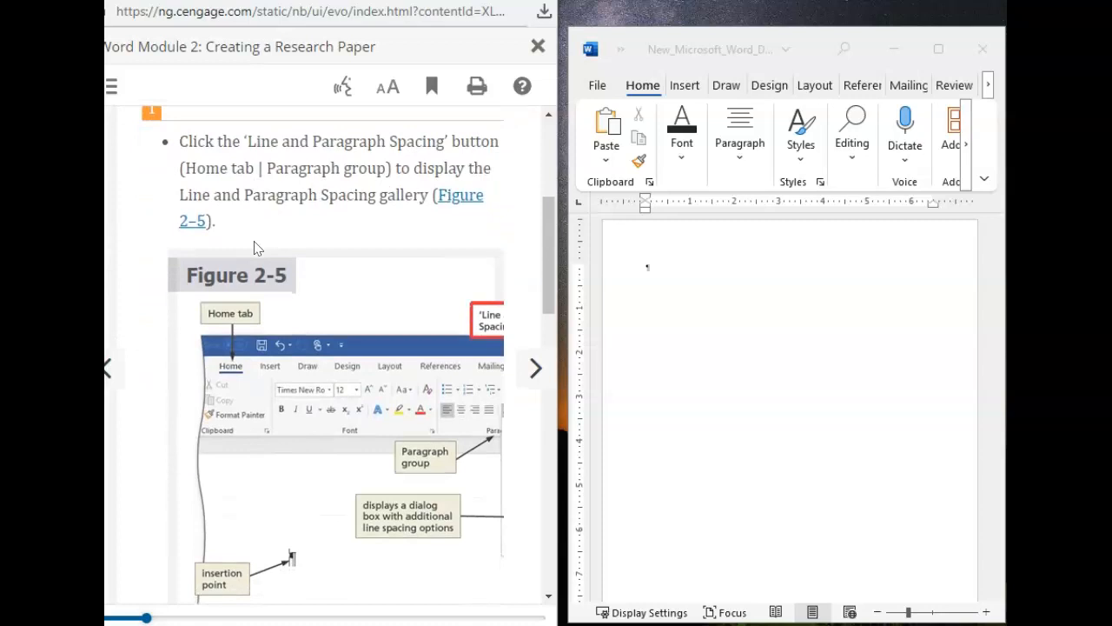
left_click(735, 162)
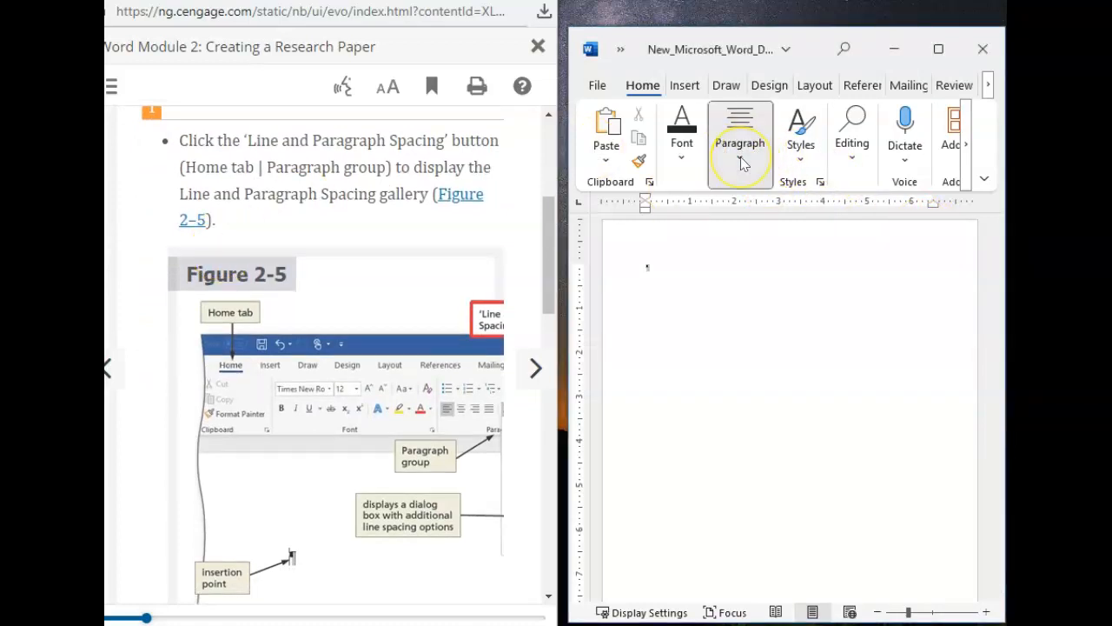
left_click(740, 156)
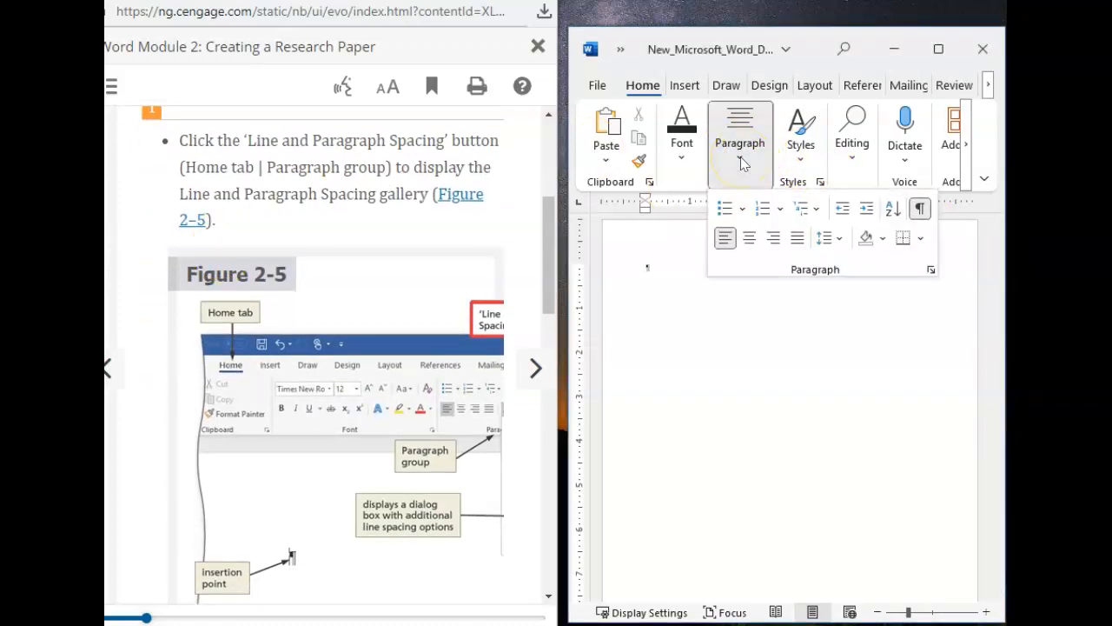
left_click(832, 239)
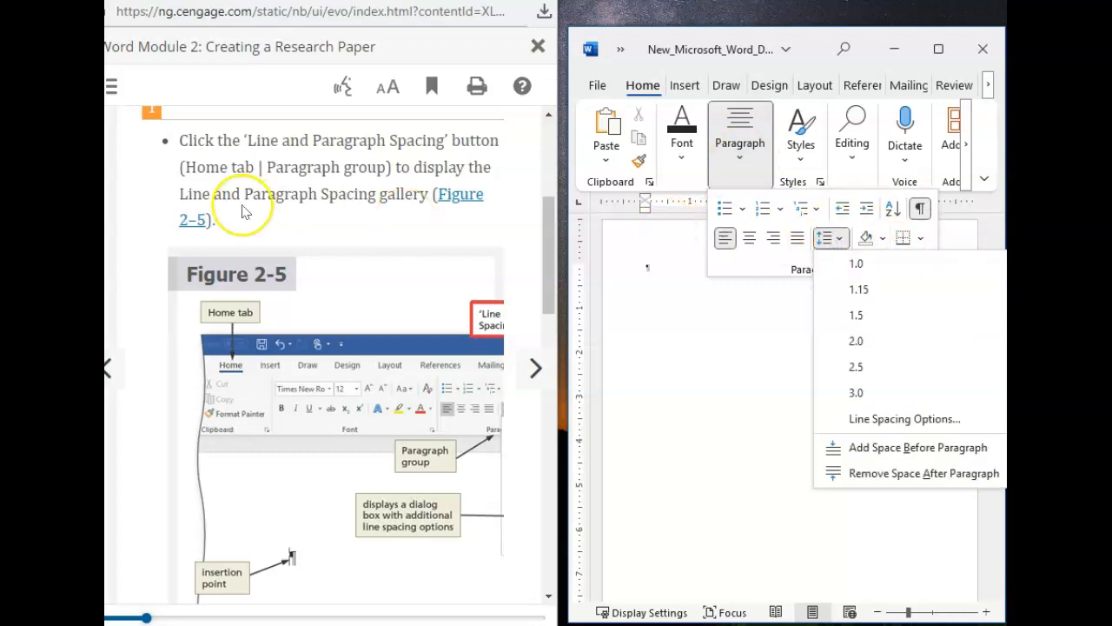
scroll(239, 211, "down", 6)
scroll(243, 211, "down", 2)
scroll(222, 243, "up", 2)
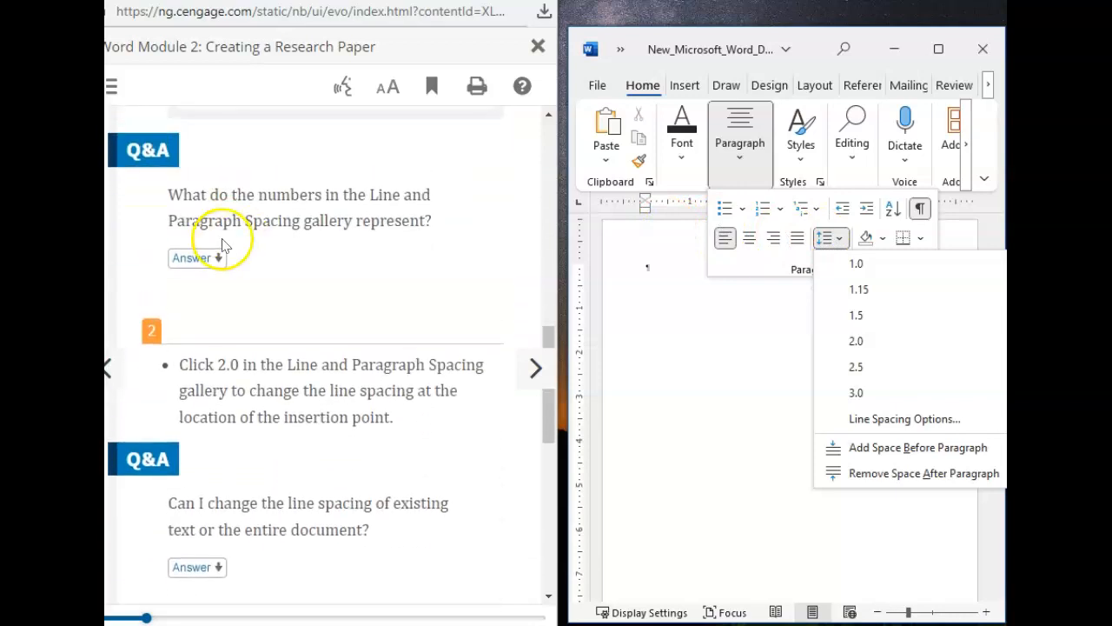
left_click(856, 343)
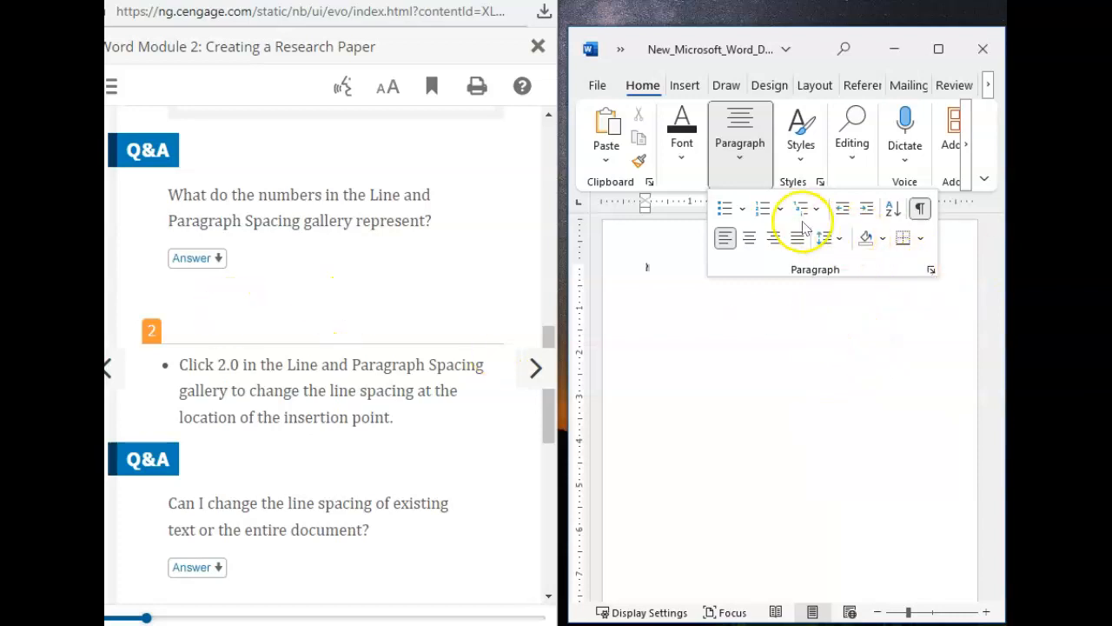
left_click(827, 240)
left_click(827, 239)
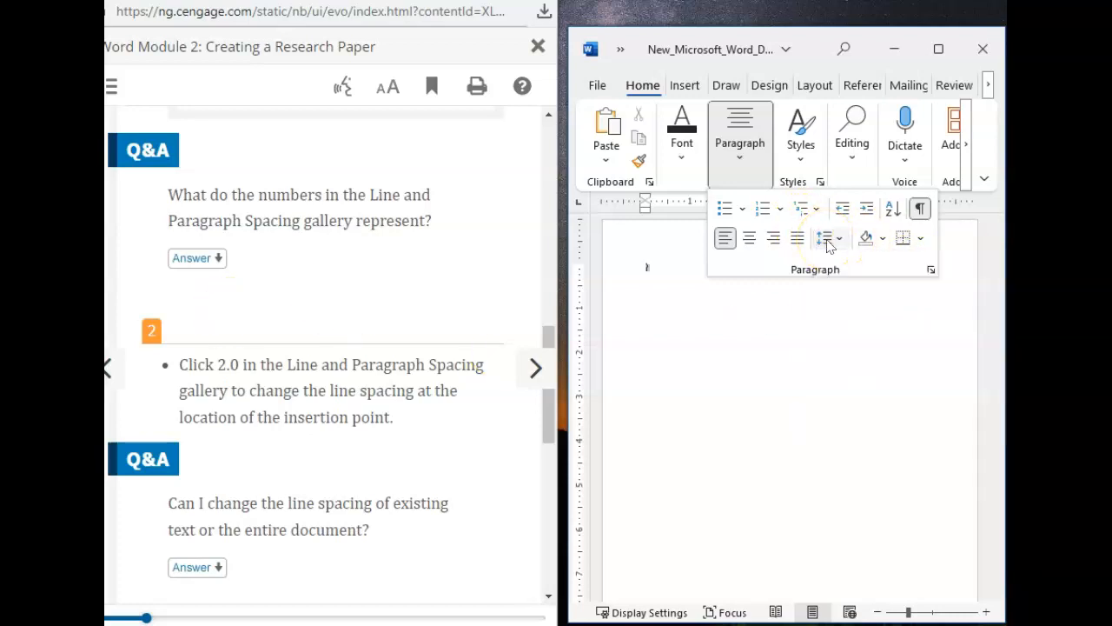
Step: Go to textbook section WD 2-2f and remove the space after the paragraph, as its steps 1 and 2 ask
scroll(323, 310, "down", 6)
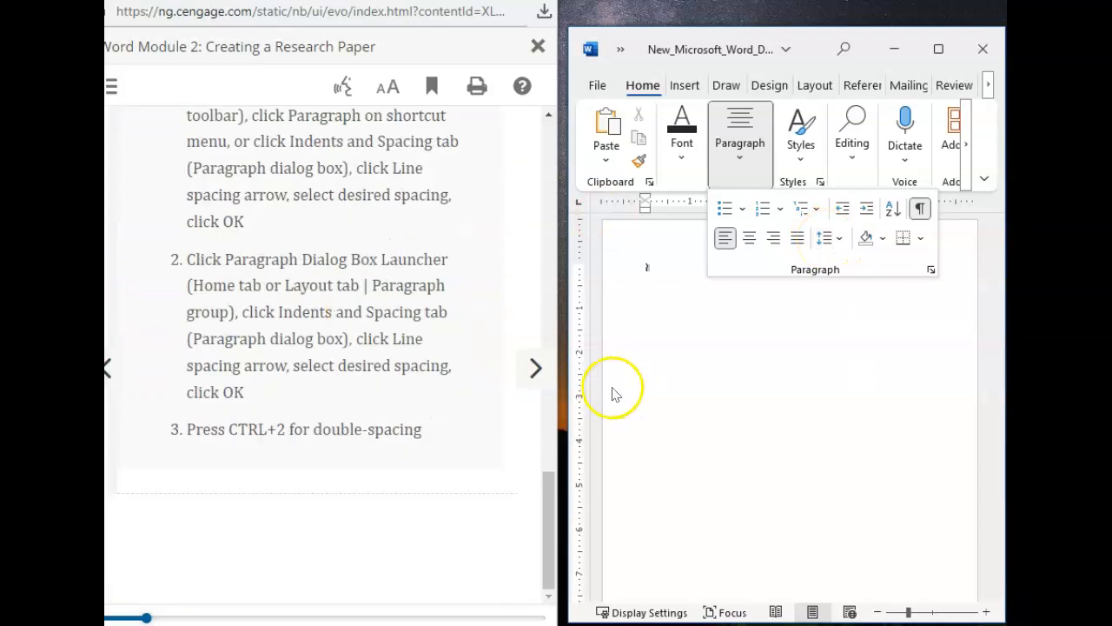
left_click(535, 367)
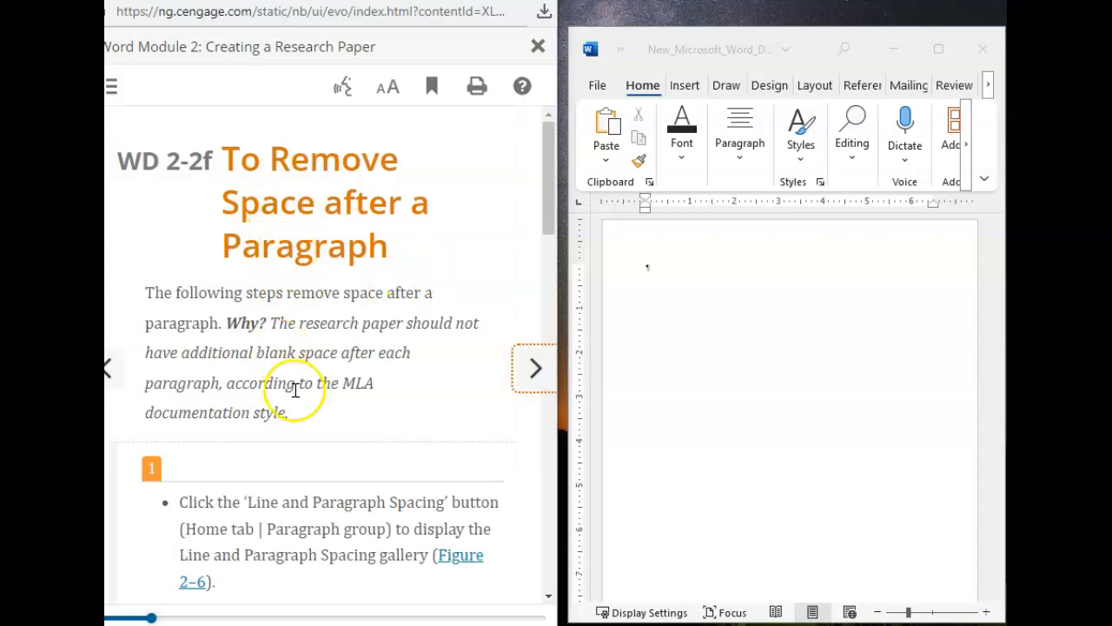
scroll(296, 391, "down", 3)
scroll(298, 361, "down", 5)
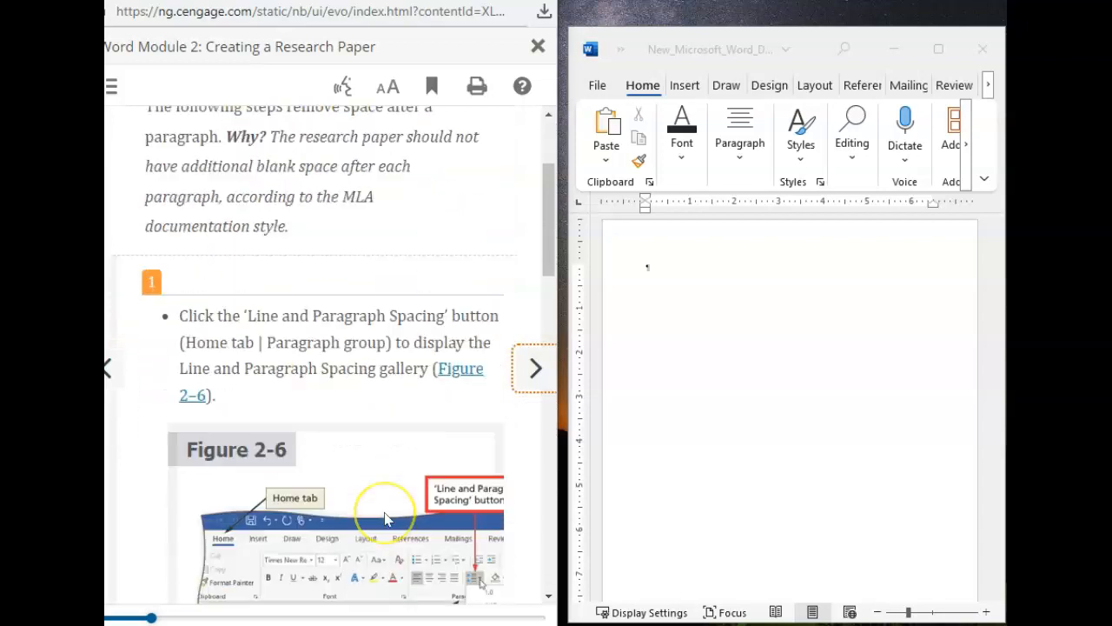
left_click(745, 163)
left_click(743, 161)
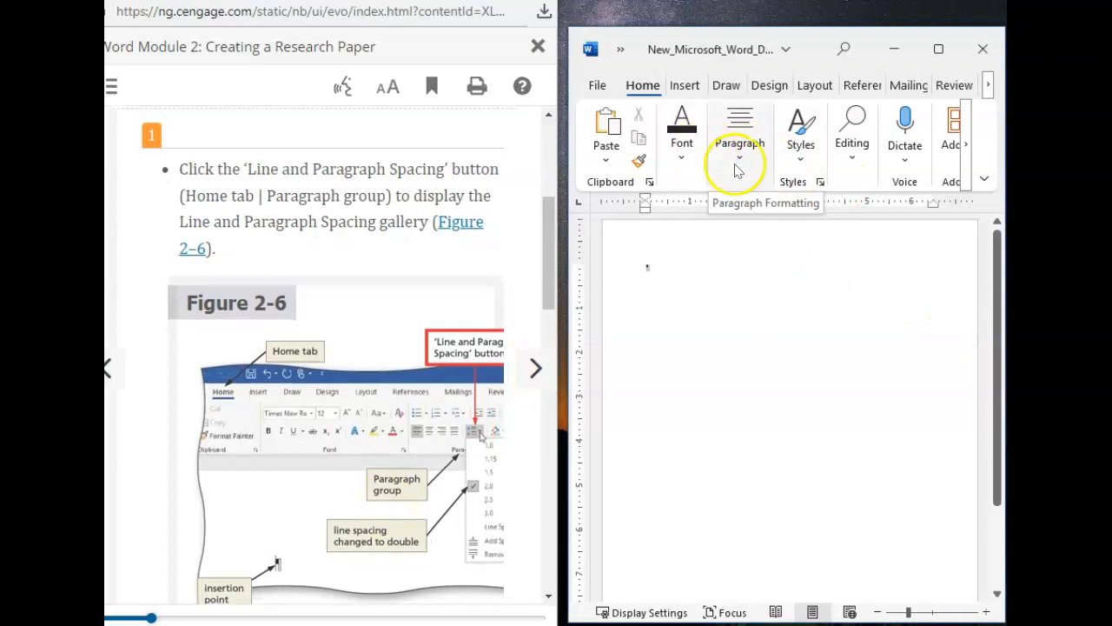
left_click(904, 289)
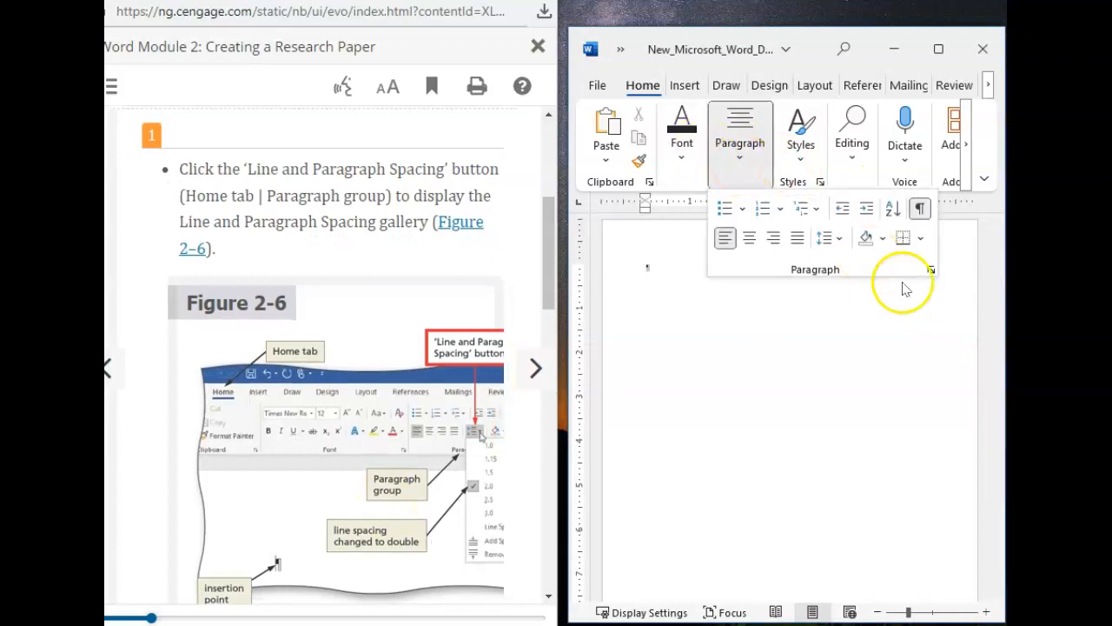
left_click(839, 240)
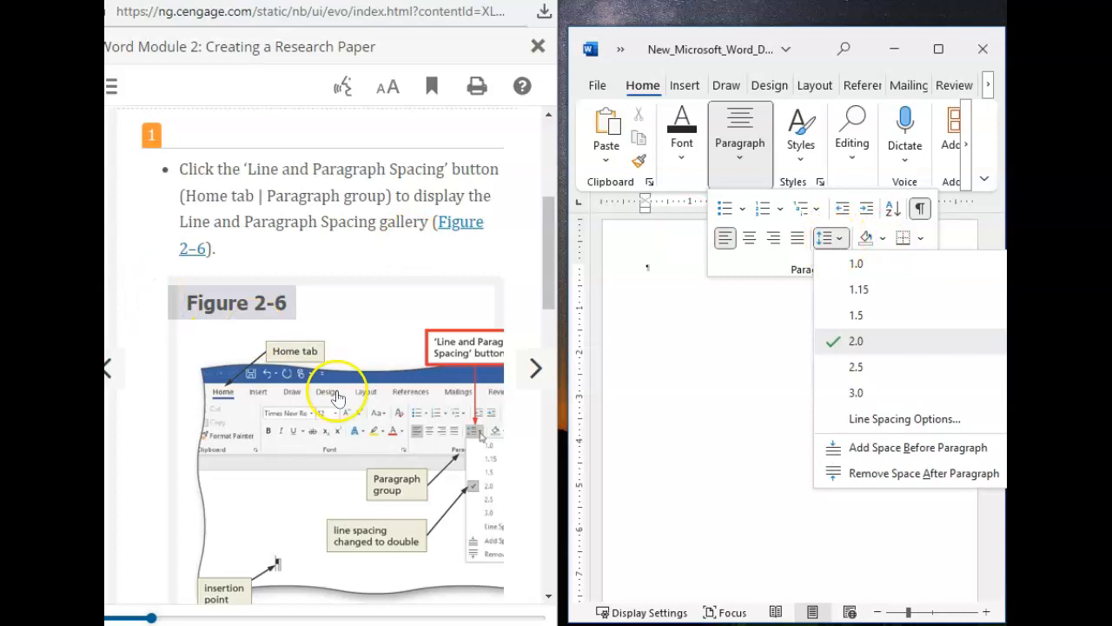
scroll(339, 387, "down", 5)
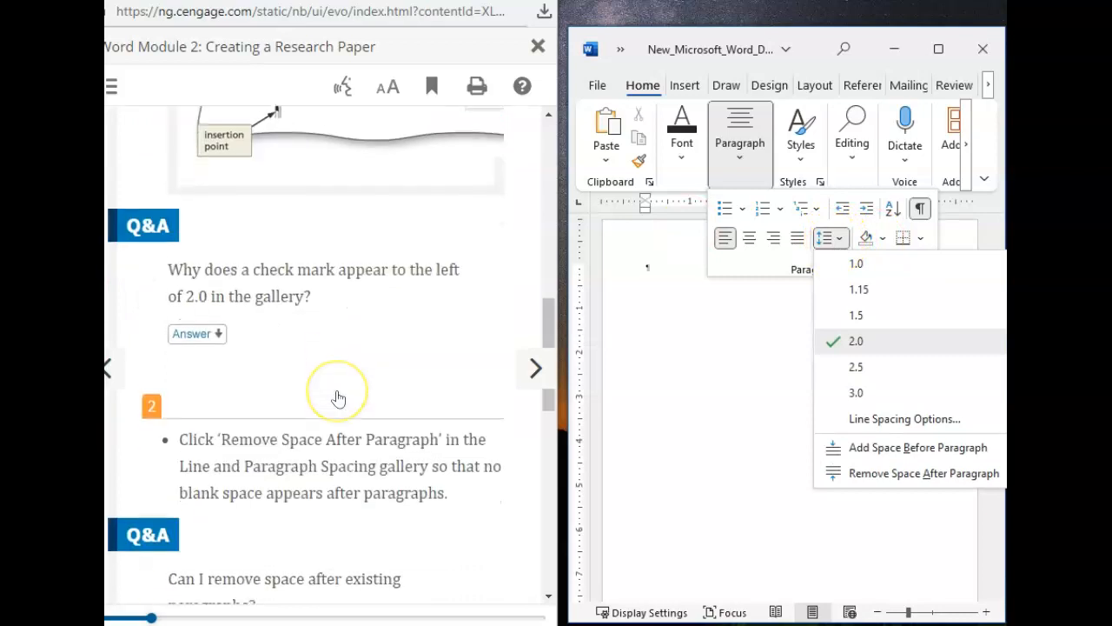
left_click(884, 475)
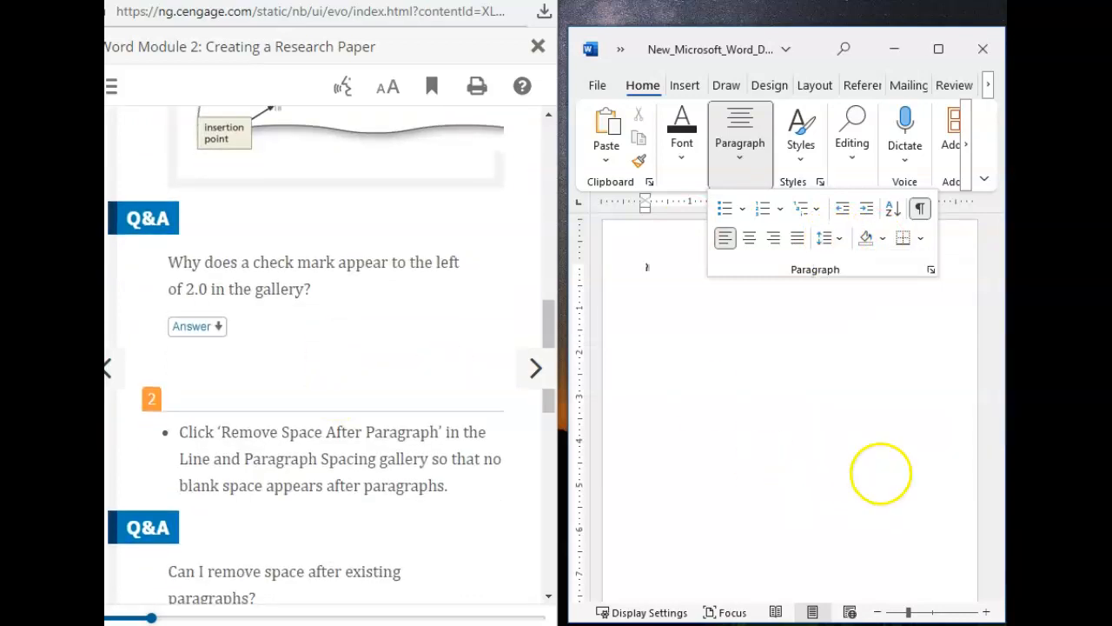
Step: Go to textbook section WD 2-2g and read how to update a style to match a selection, including Figure 2-7
scroll(342, 423, "down", 5)
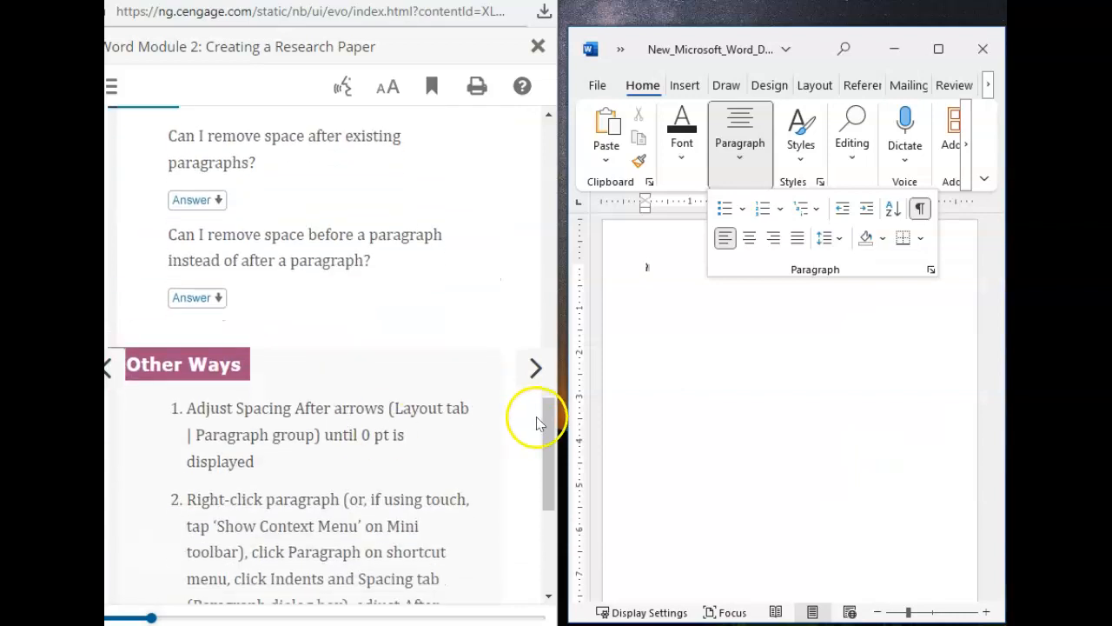
left_click(535, 368)
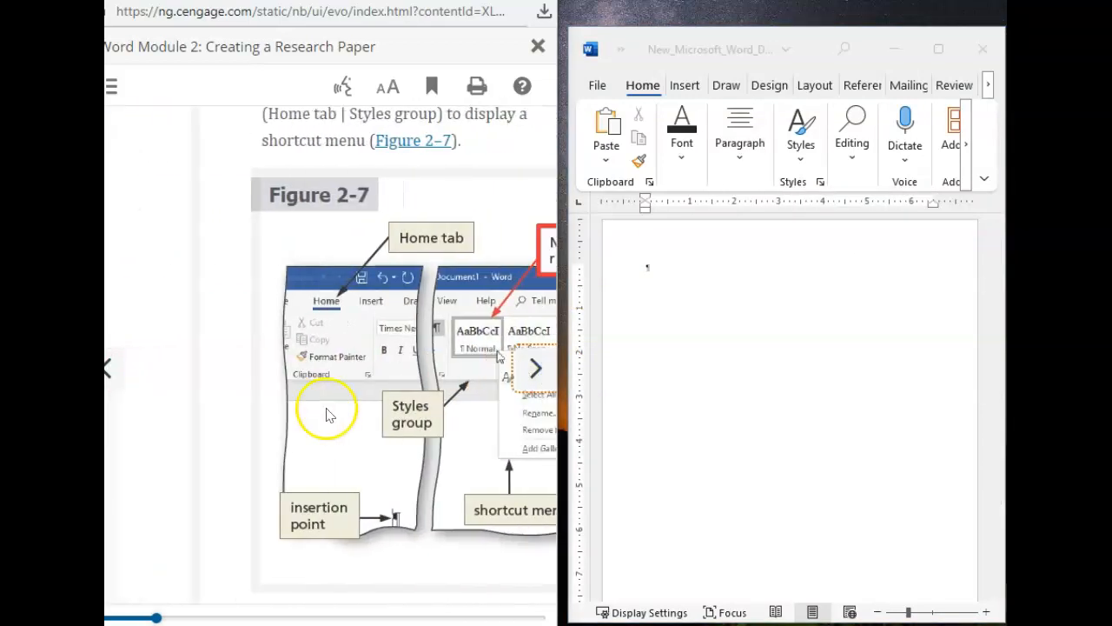
scroll(326, 414, "down", 3)
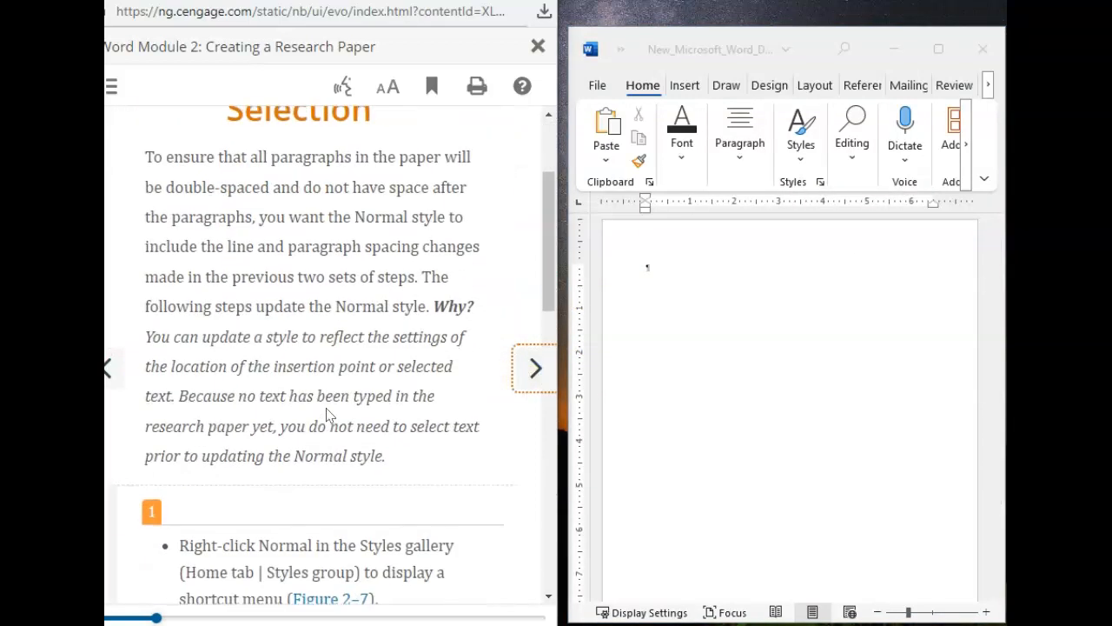
scroll(327, 414, "down", 4)
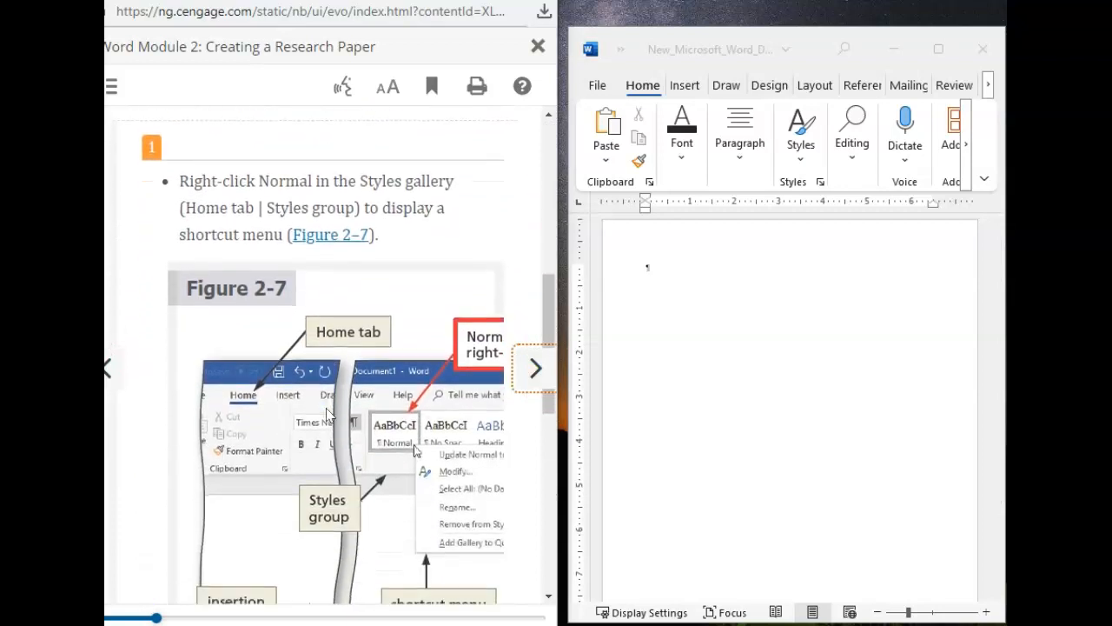
scroll(347, 359, "up", 4)
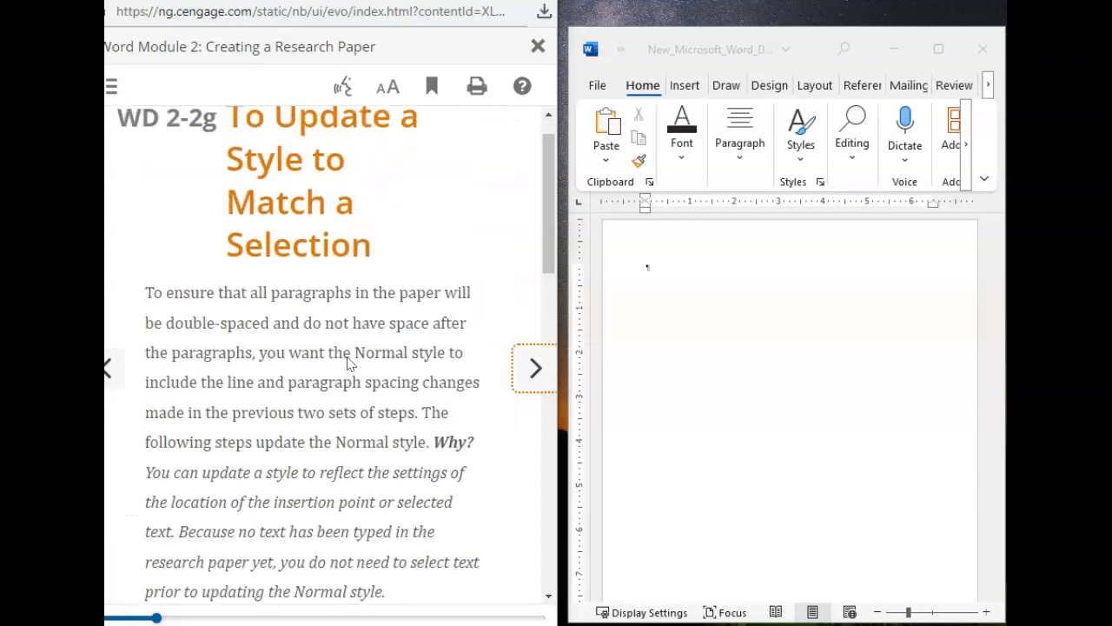
scroll(348, 361, "down", 3)
scroll(348, 361, "down", 3)
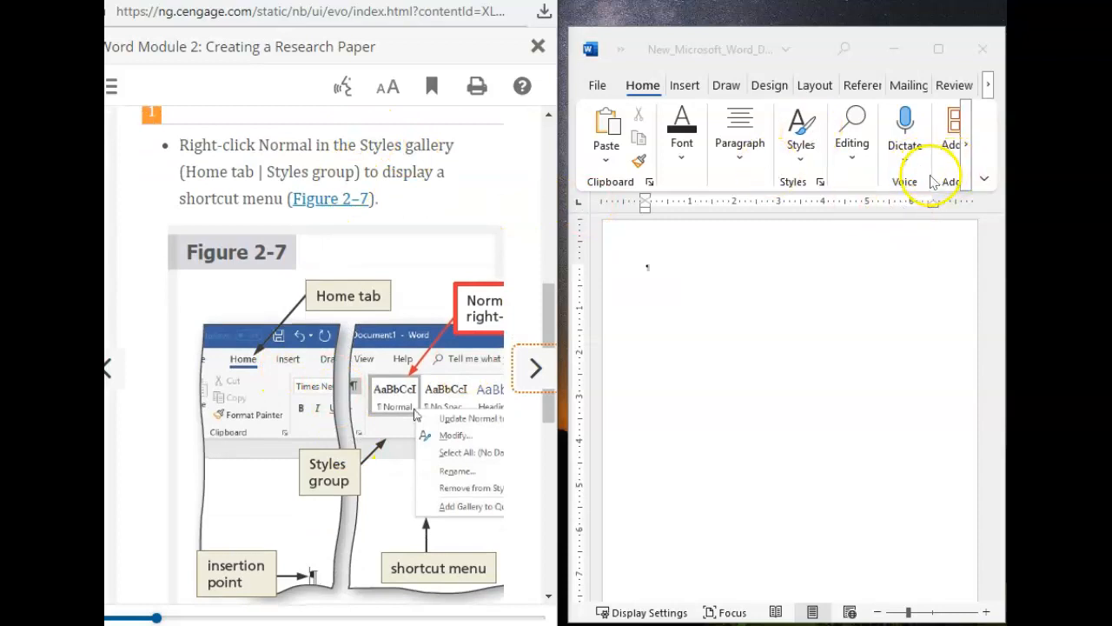
left_click(820, 183)
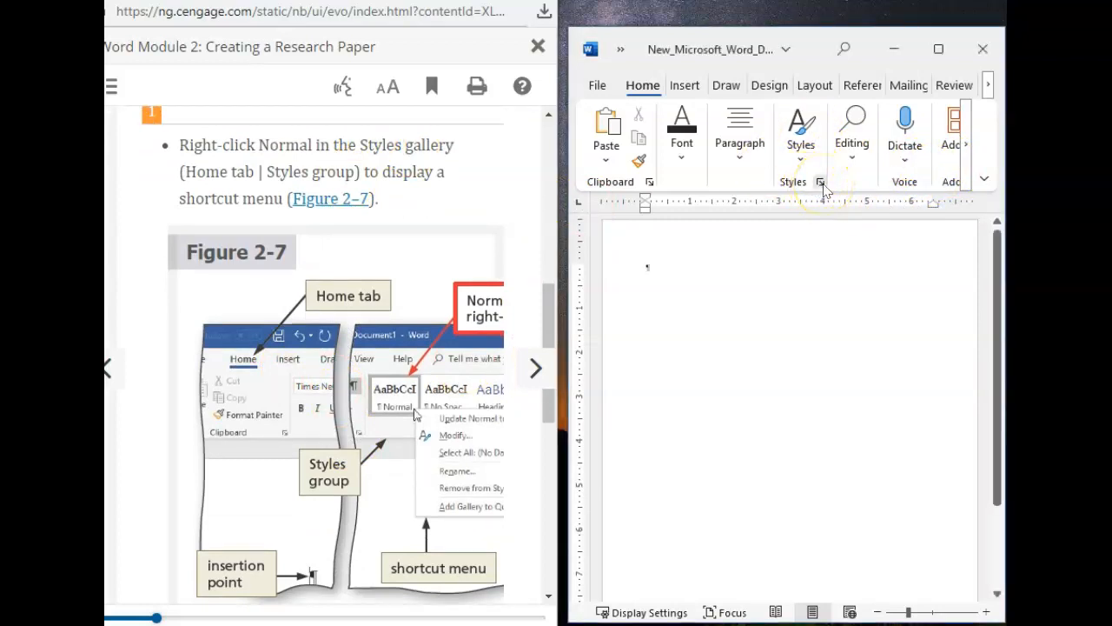
left_click(820, 183)
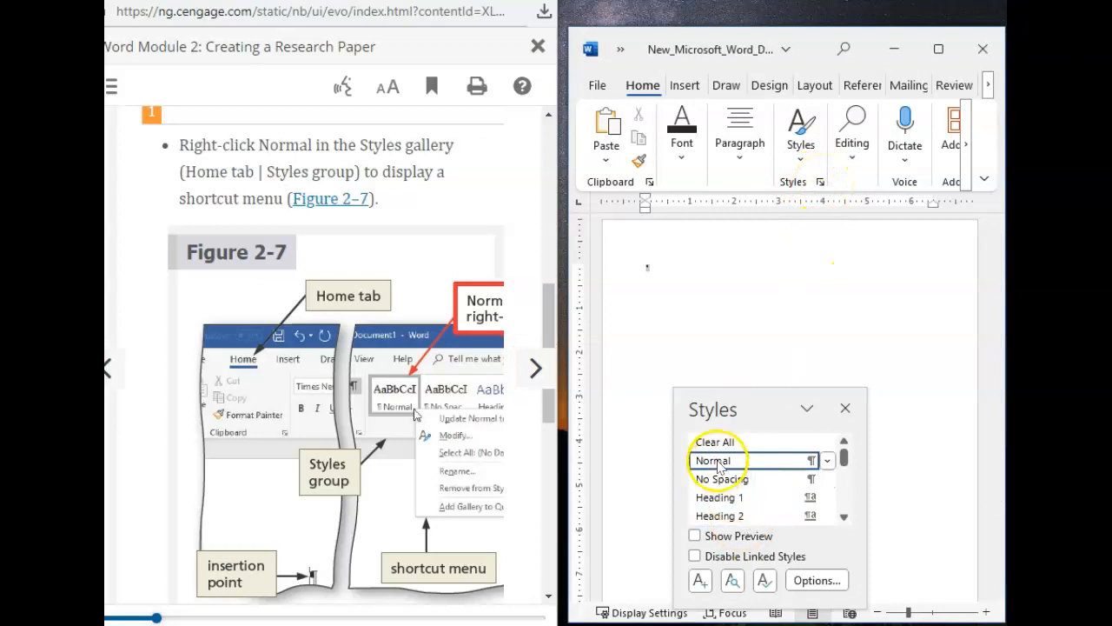
left_click(845, 408)
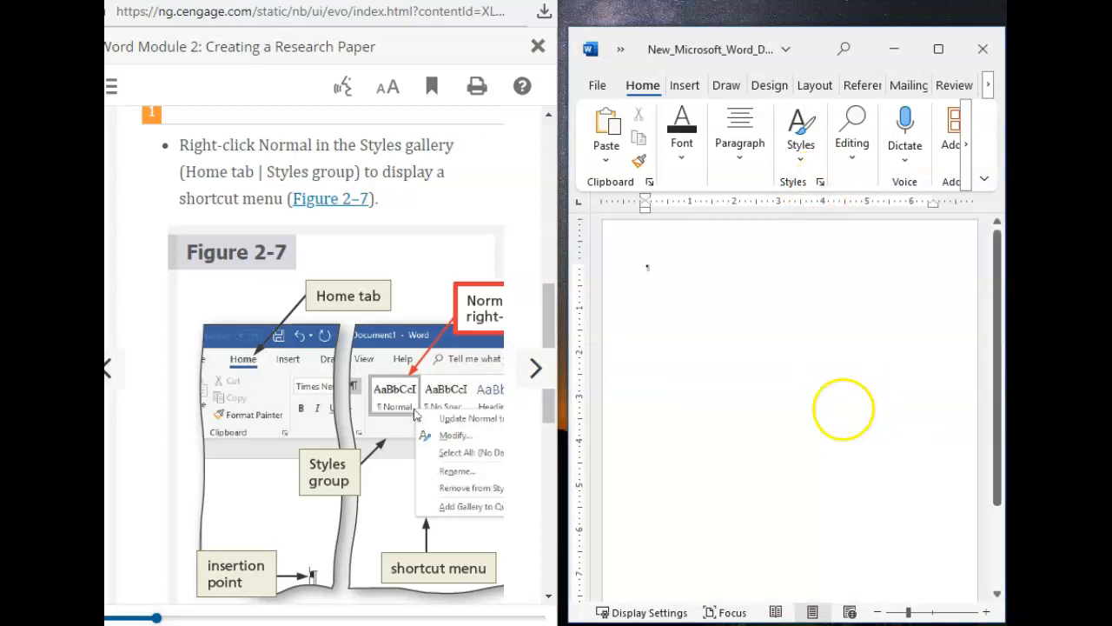
left_click(805, 149)
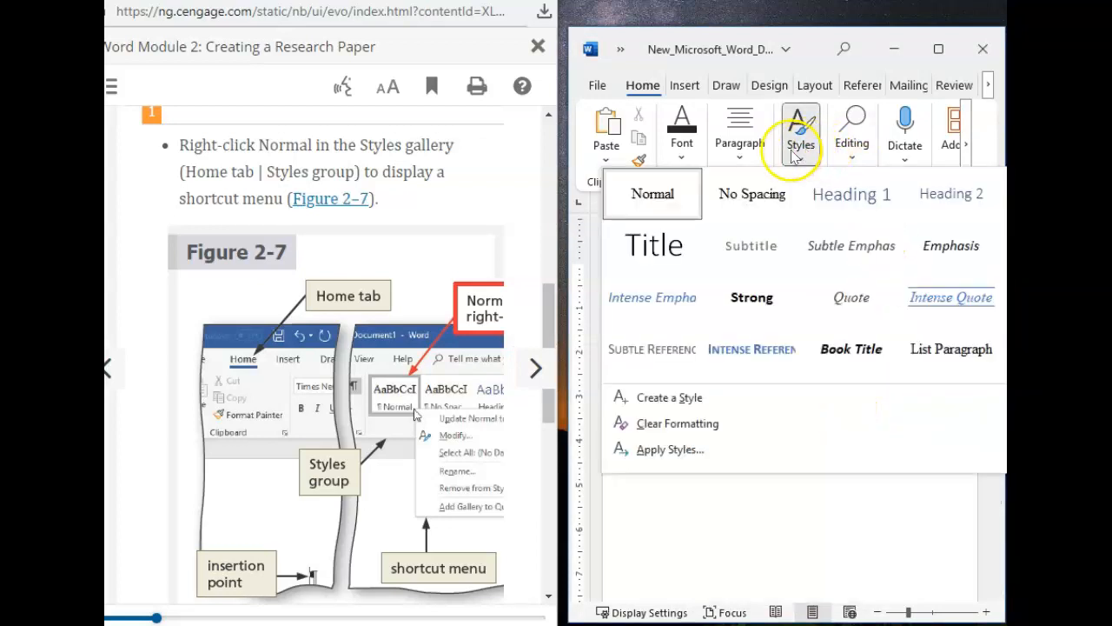
left_click(683, 184)
left_click(682, 186)
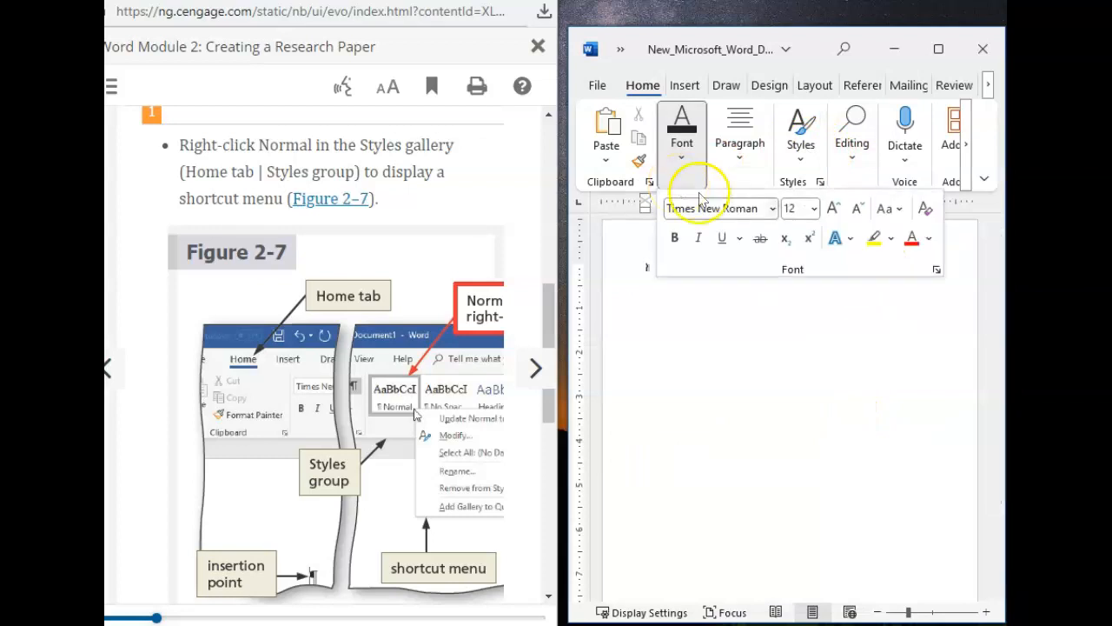
left_click(678, 353)
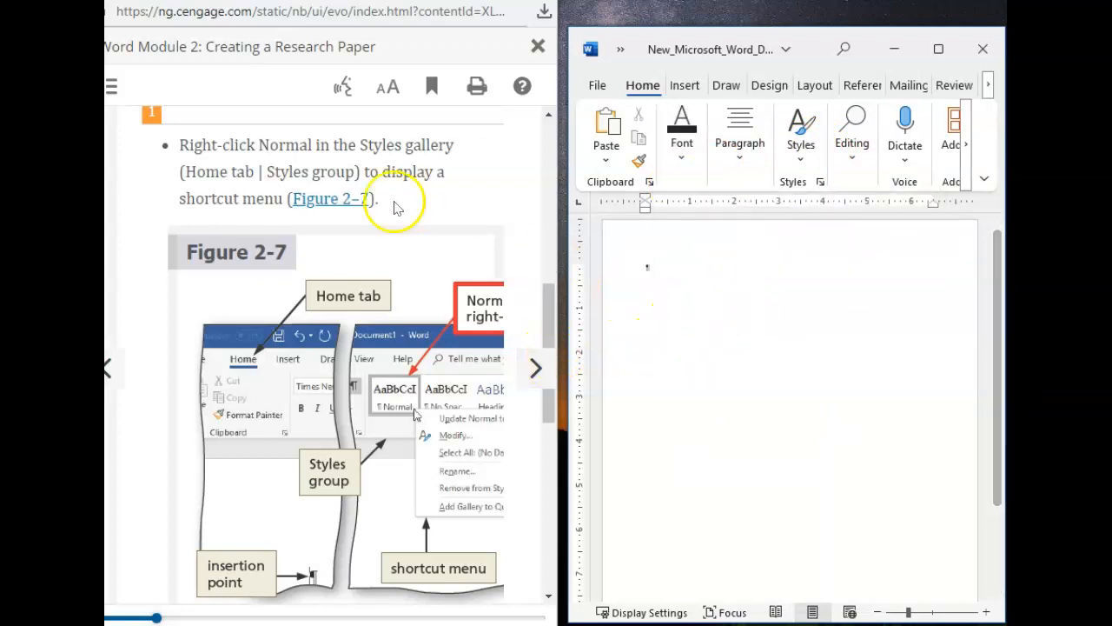
Step: Read textbook step 2 and update the Normal style to match the selection
scroll(371, 348, "down", 5)
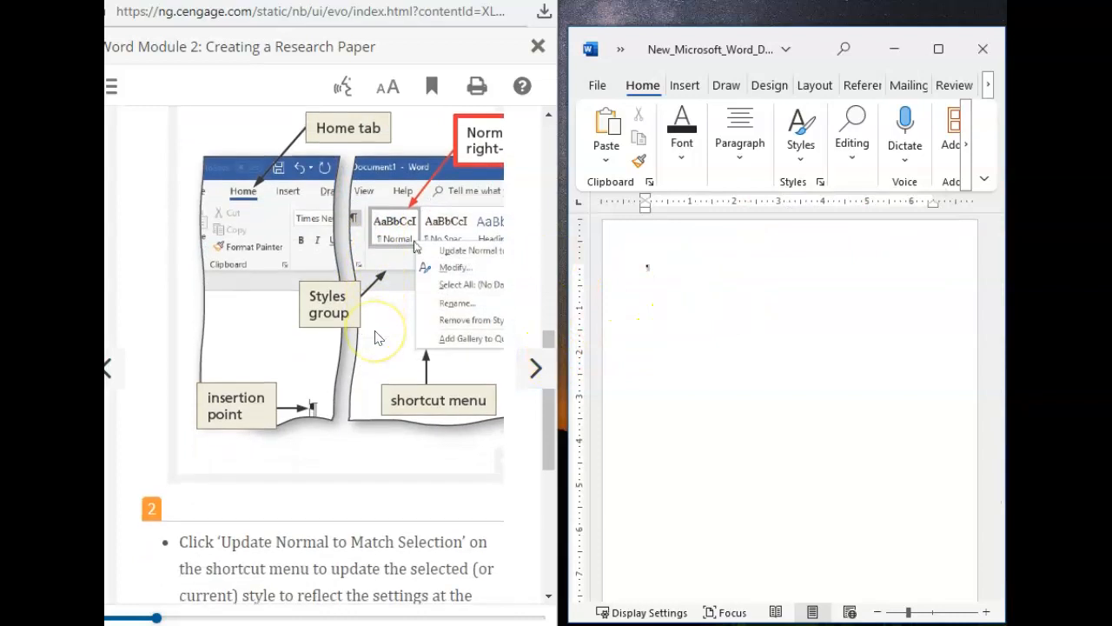
scroll(375, 337, "down", 1)
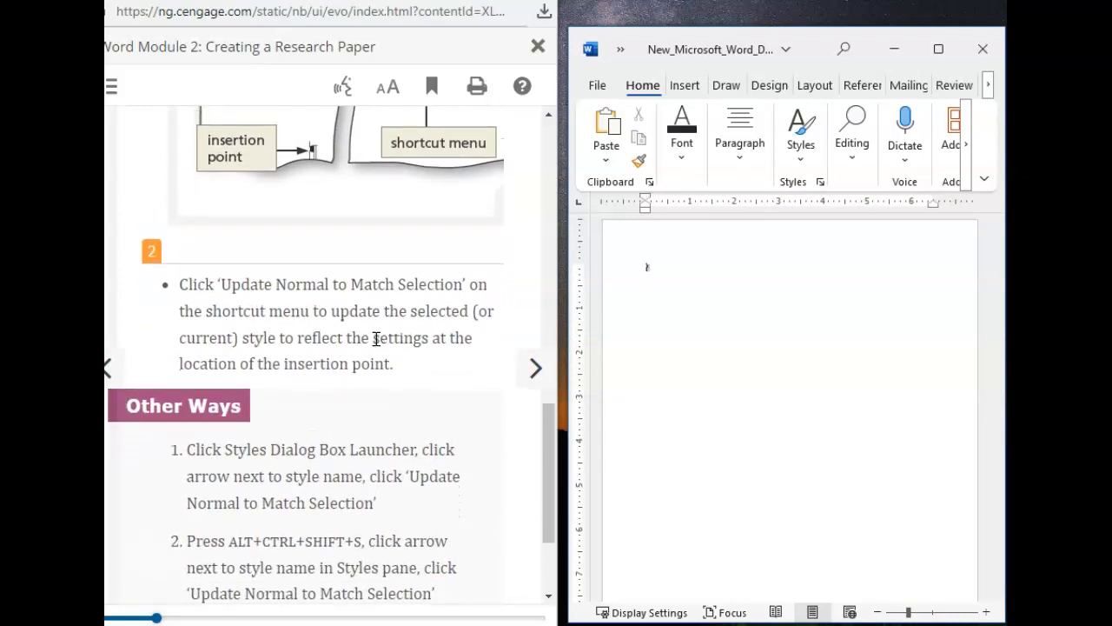
scroll(387, 325, "up", 5)
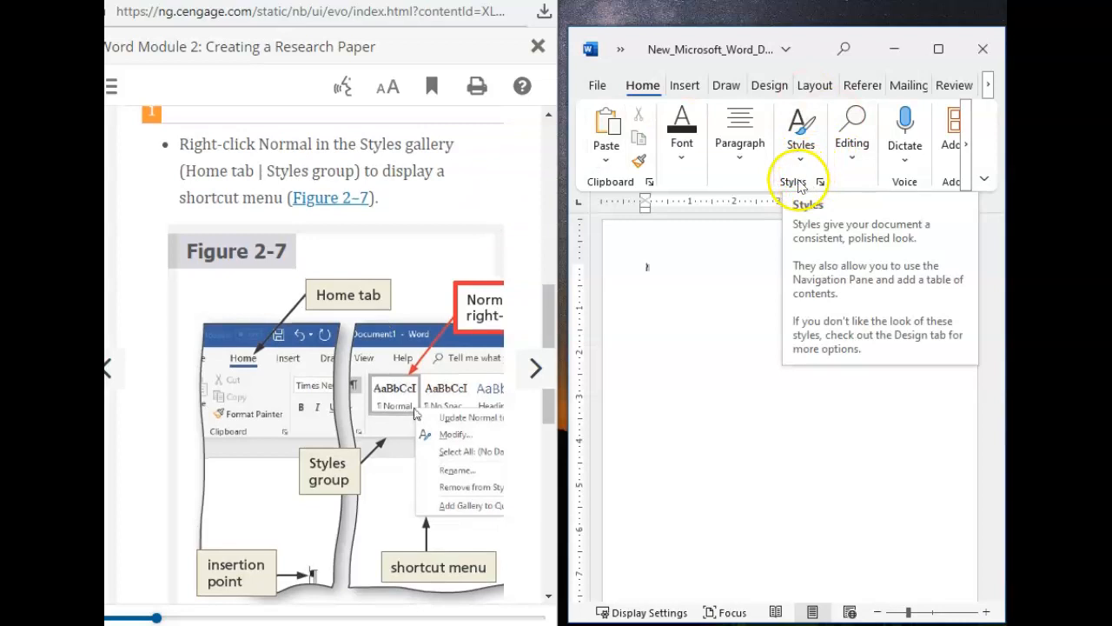
left_click(800, 165)
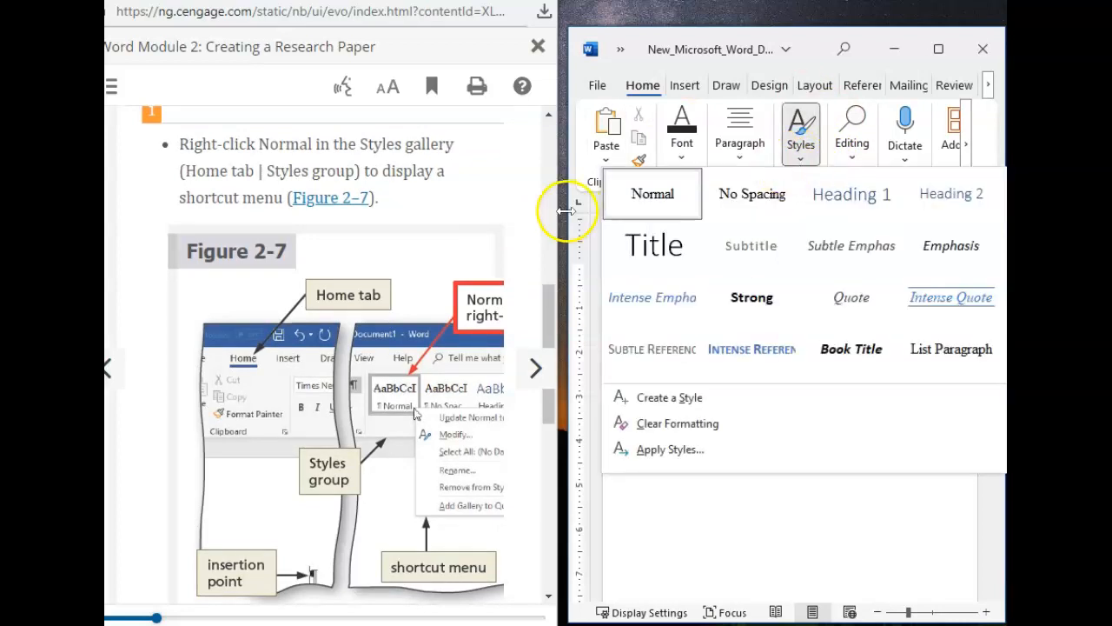
right_click(646, 225)
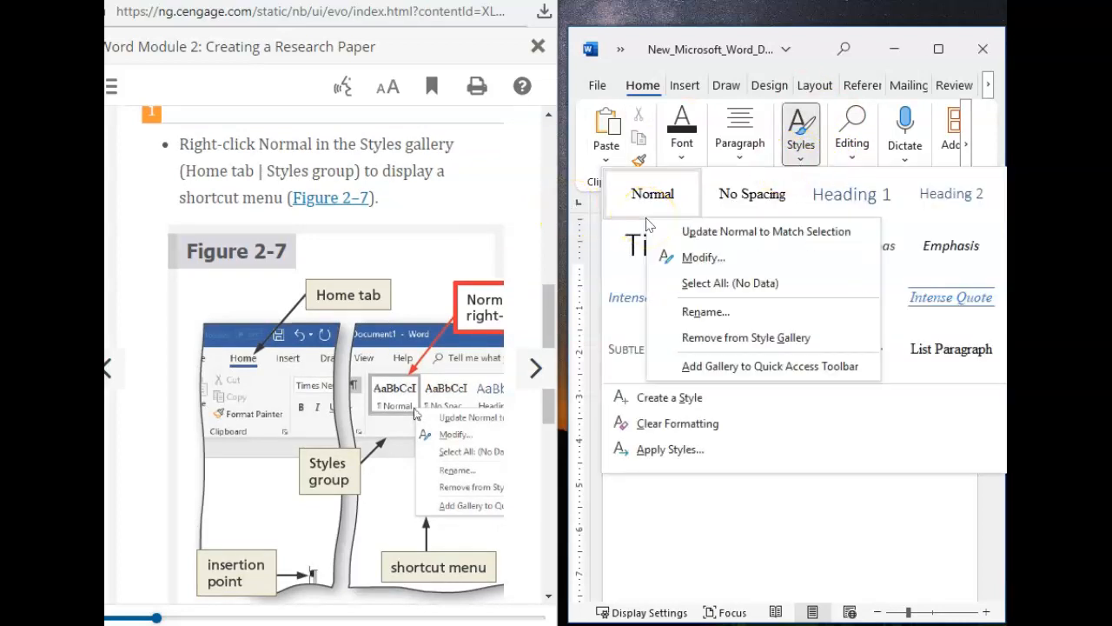
left_click(708, 234)
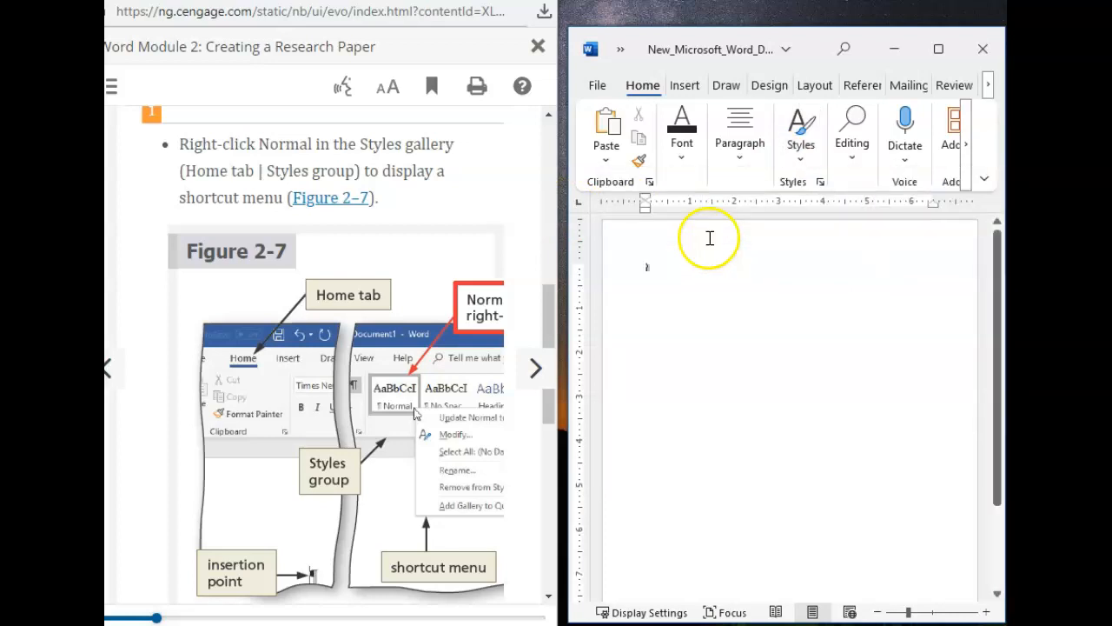
Step: Update the Normal style in the Styles gallery to match the formatting at the insertion point
right_click(801, 145)
left_click(800, 144)
left_click(797, 142)
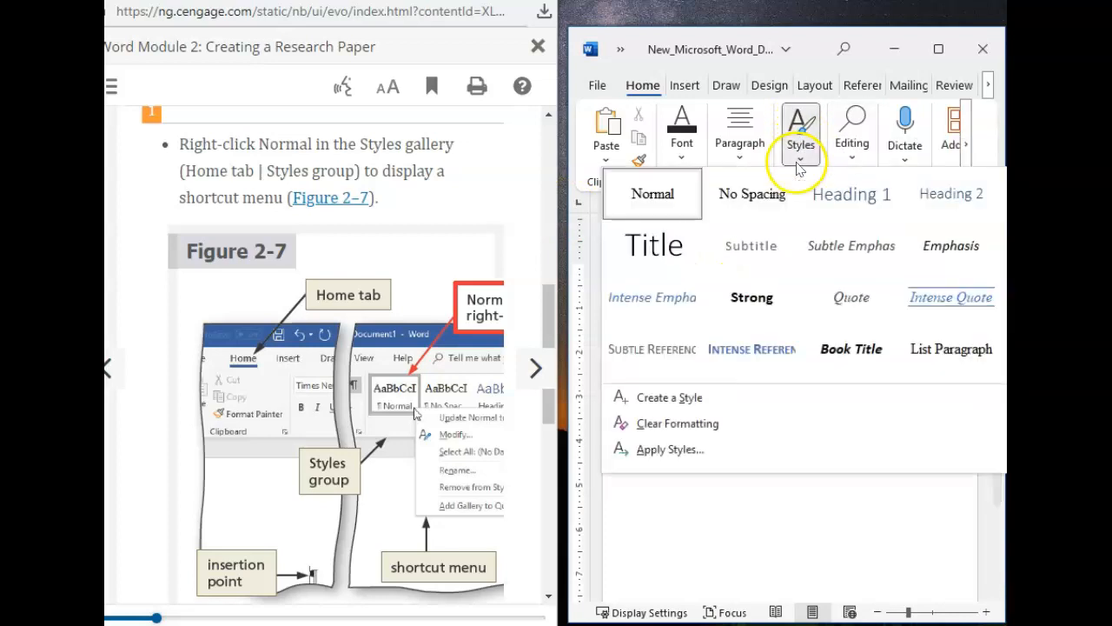
right_click(667, 196)
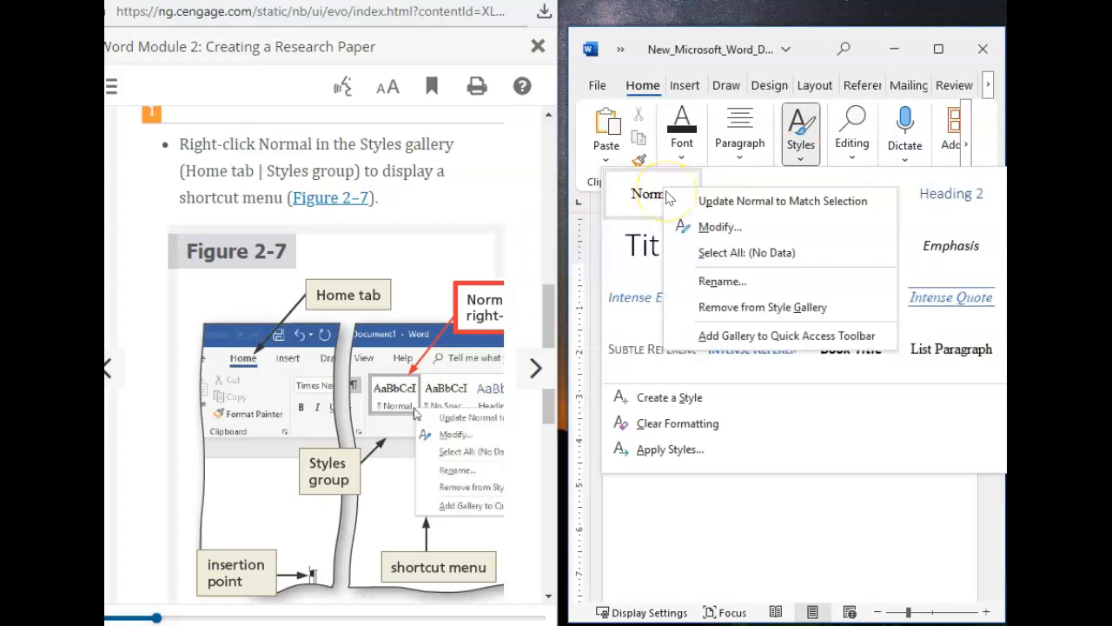
left_click(786, 201)
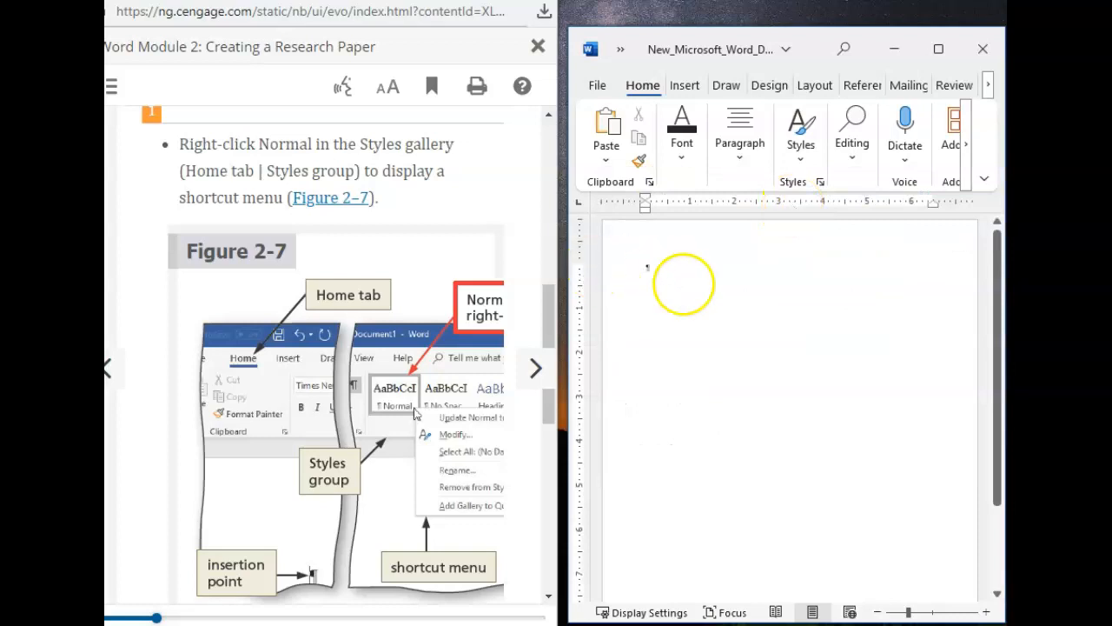
Step: Go through textbook section WD 2-3 to WD 2-3a and read step 1 on inserting a header, including Figure 2-8
scroll(492, 293, "down", 1)
scroll(492, 293, "up", 2)
scroll(493, 293, "down", 4)
scroll(492, 293, "down", 4)
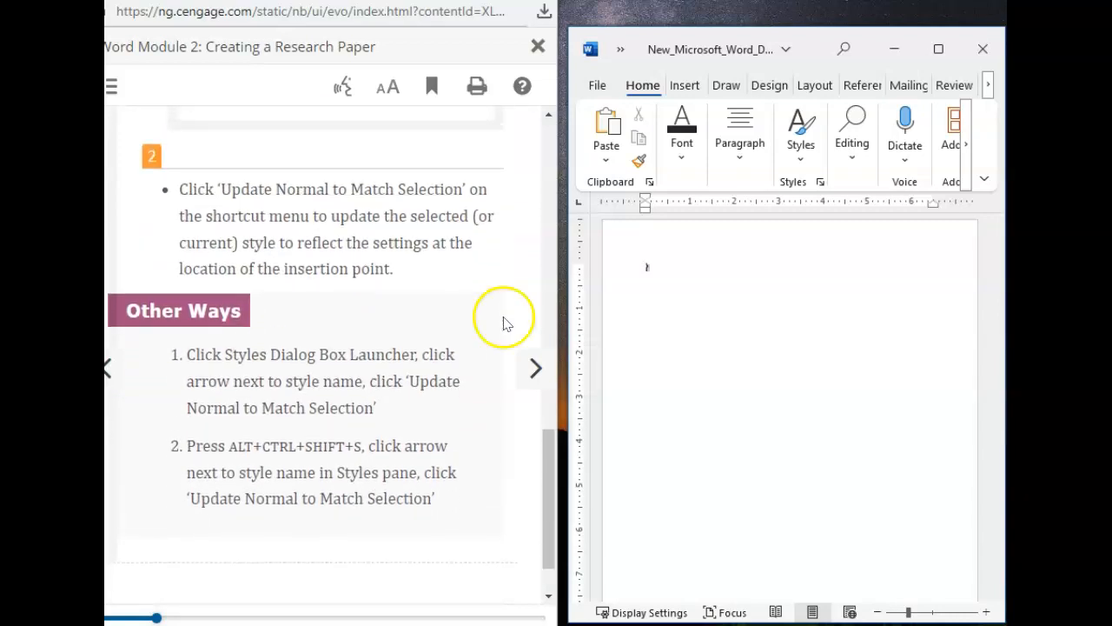
left_click(536, 367)
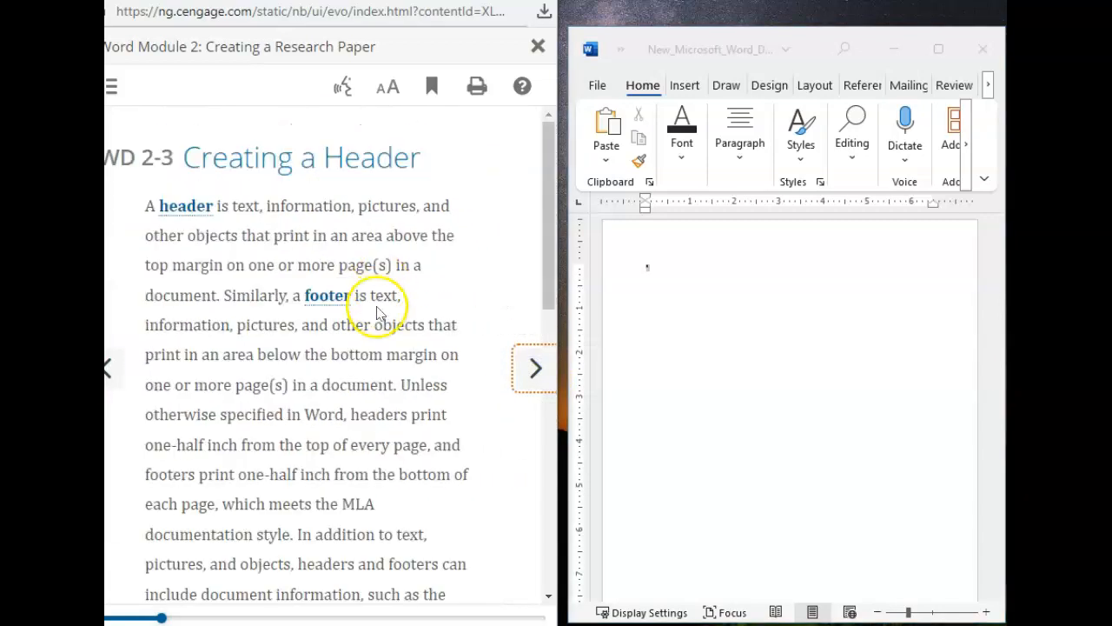
scroll(374, 317, "down", 5)
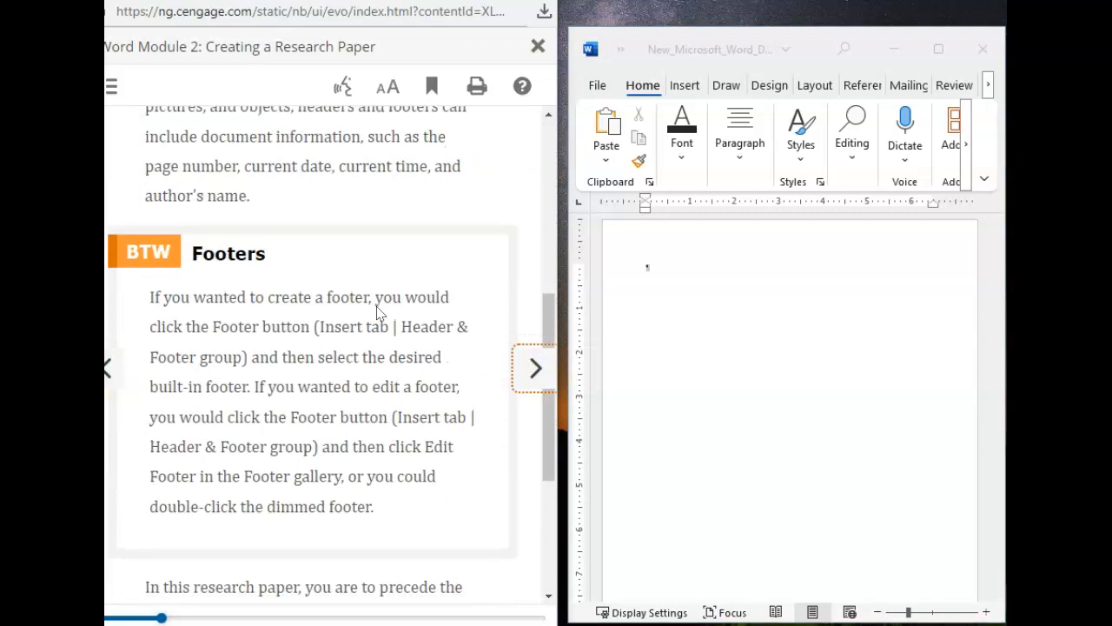
left_click(544, 385)
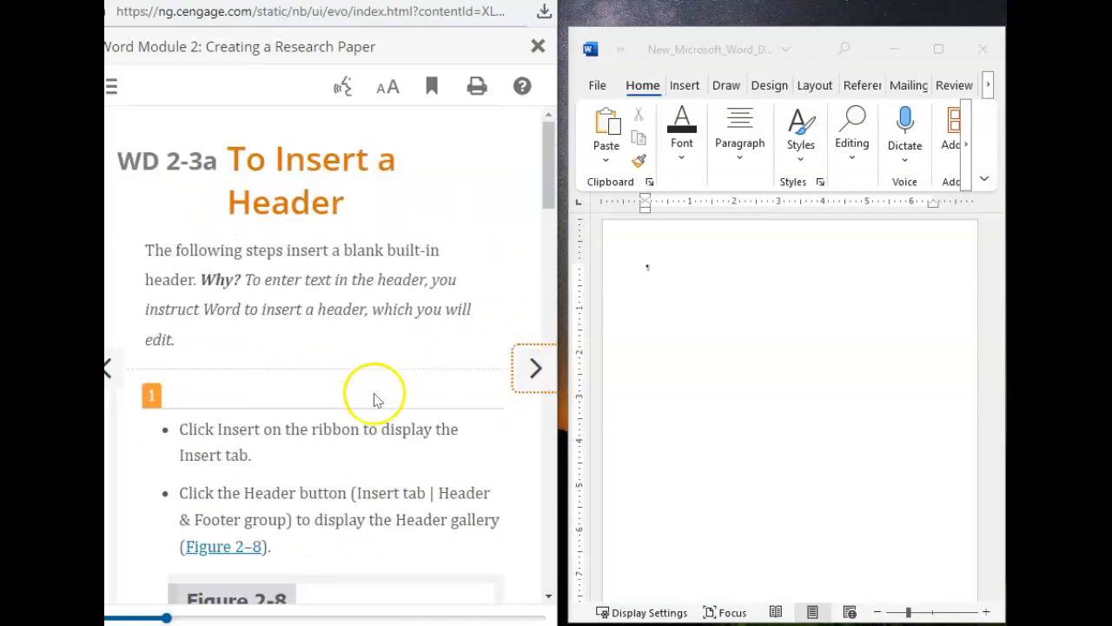
scroll(375, 402, "down", 3)
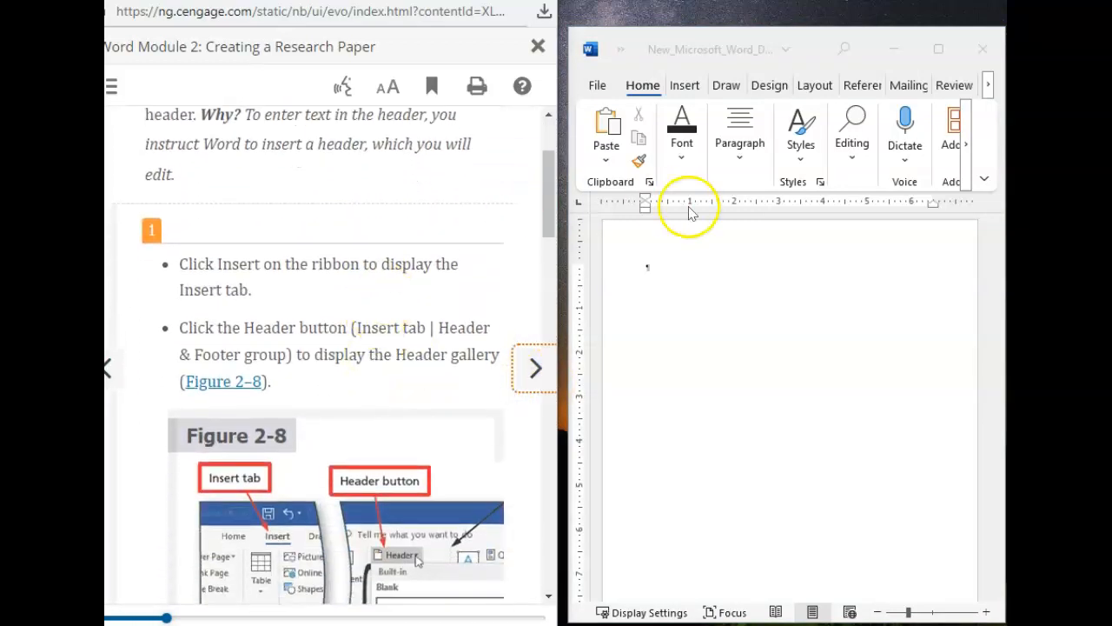
Step: Insert the built-in Blank header into the document, following steps 1 and 2 of textbook section WD 2-3a
left_click(682, 91)
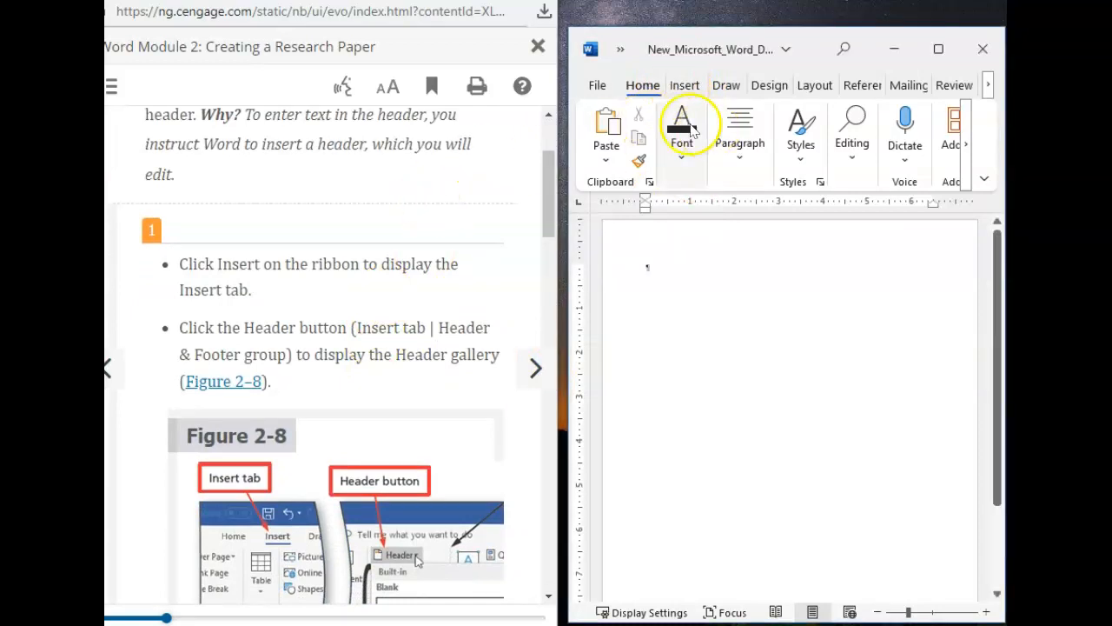
left_click(685, 85)
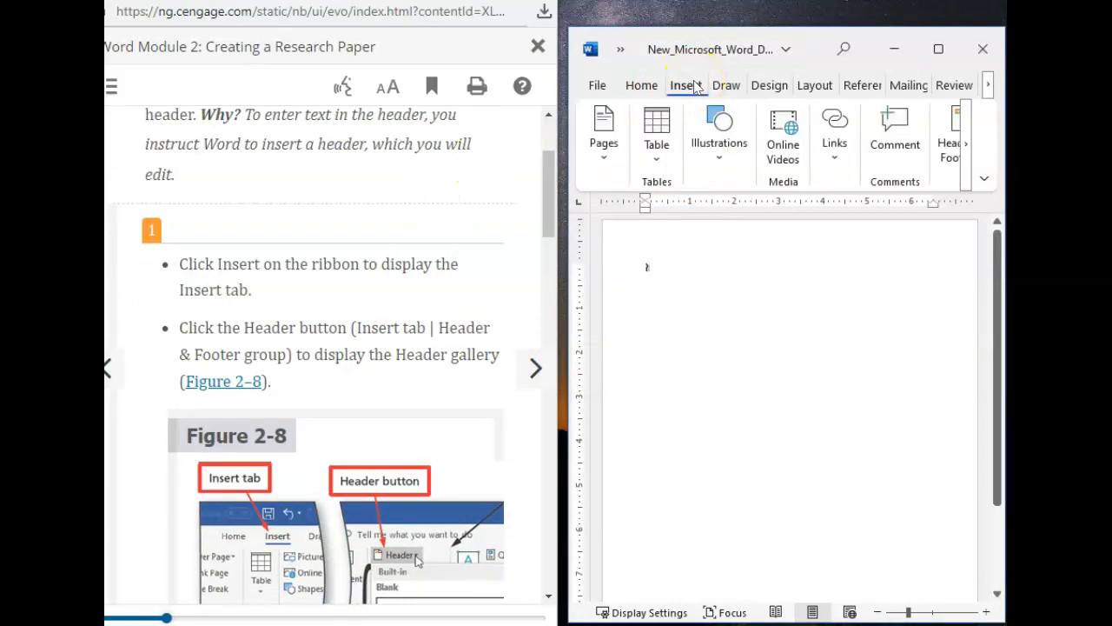
scroll(325, 302, "down", 3)
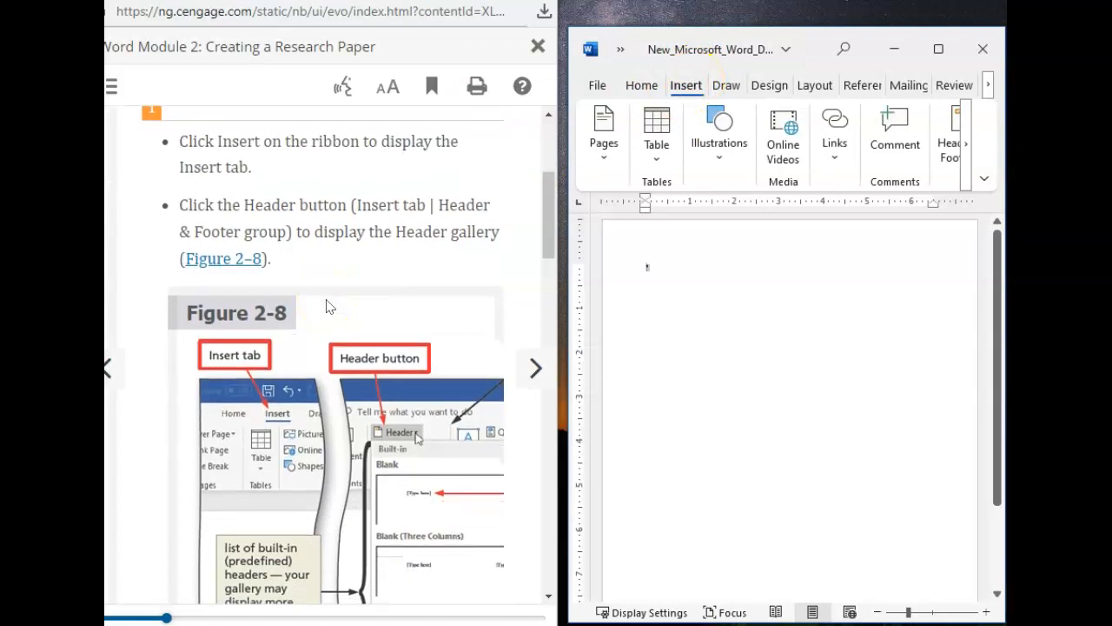
left_click(948, 152)
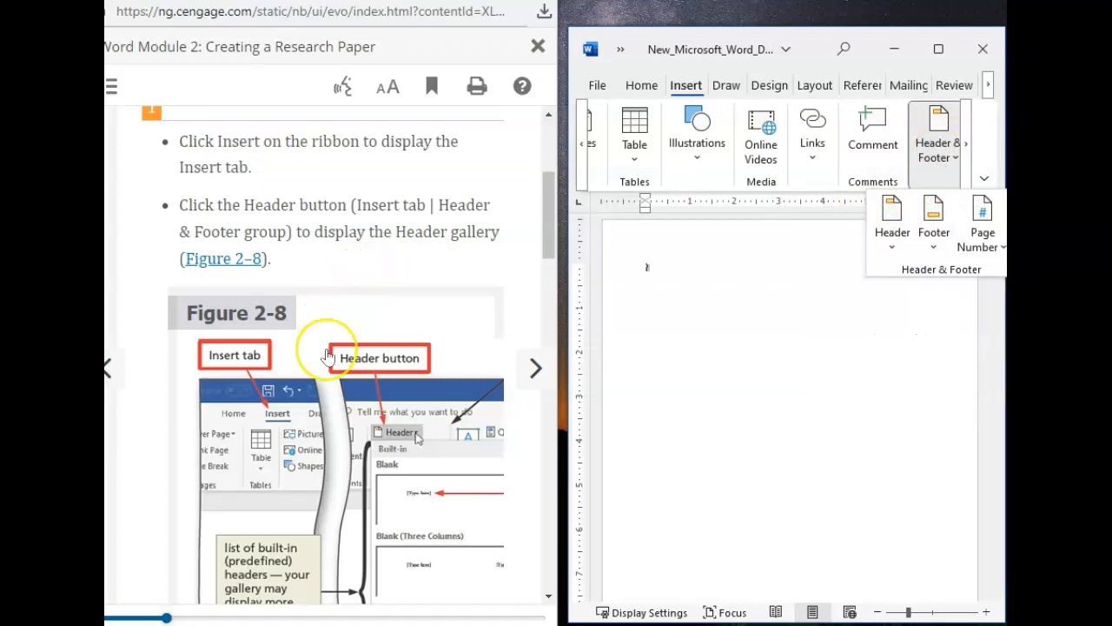
scroll(326, 346, "down", 3)
scroll(299, 473, "down", 4)
scroll(302, 473, "up", 4)
left_click(877, 228)
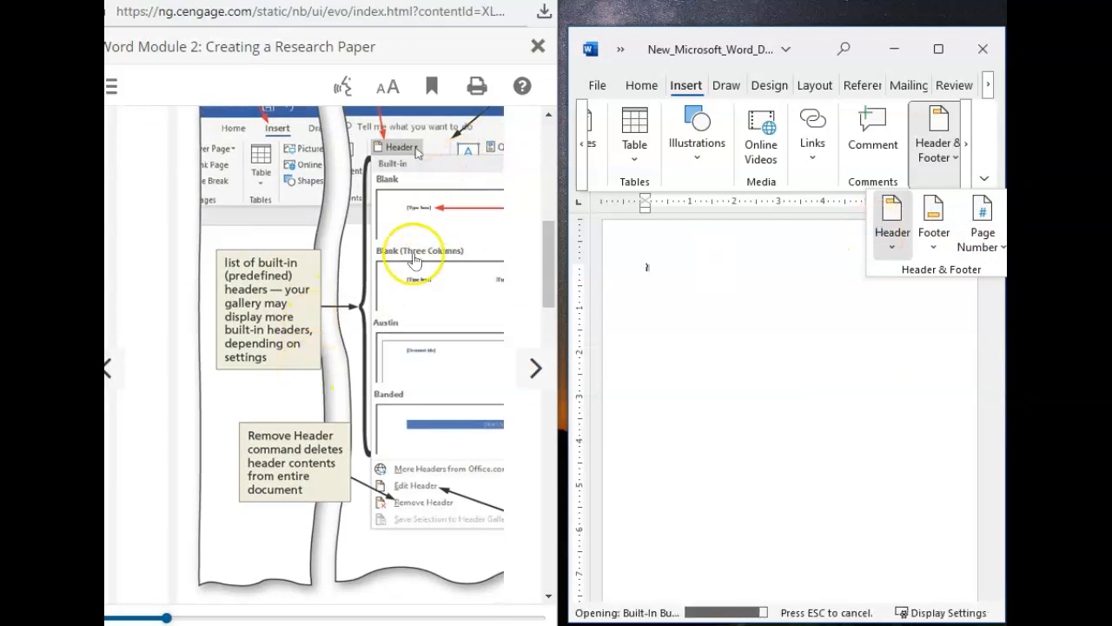
scroll(390, 347, "down", 3)
scroll(390, 347, "down", 5)
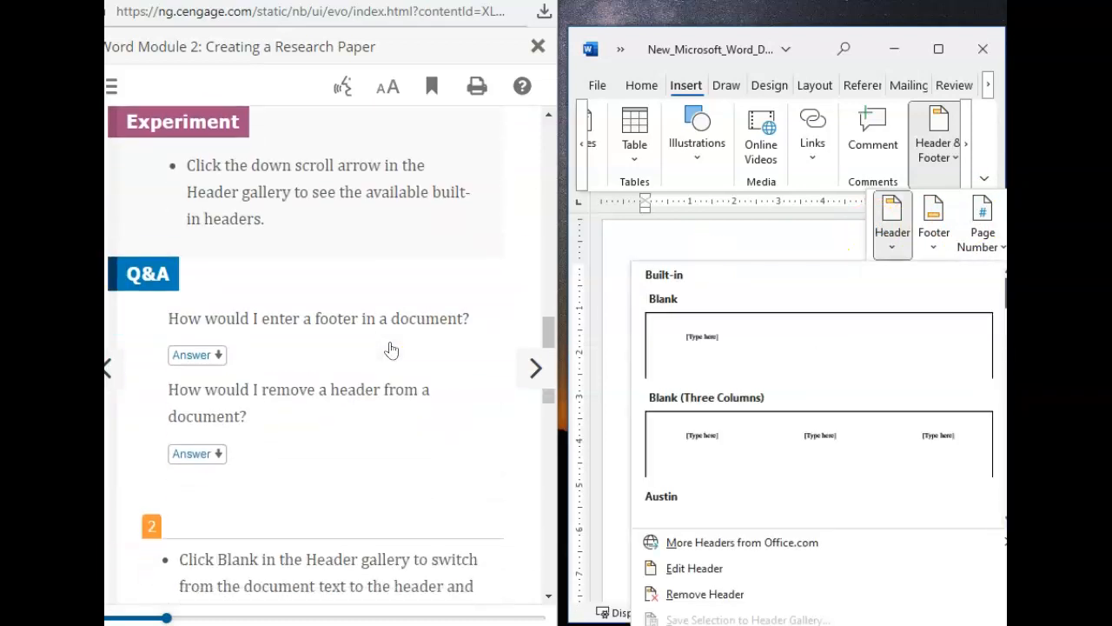
scroll(390, 348, "down", 2)
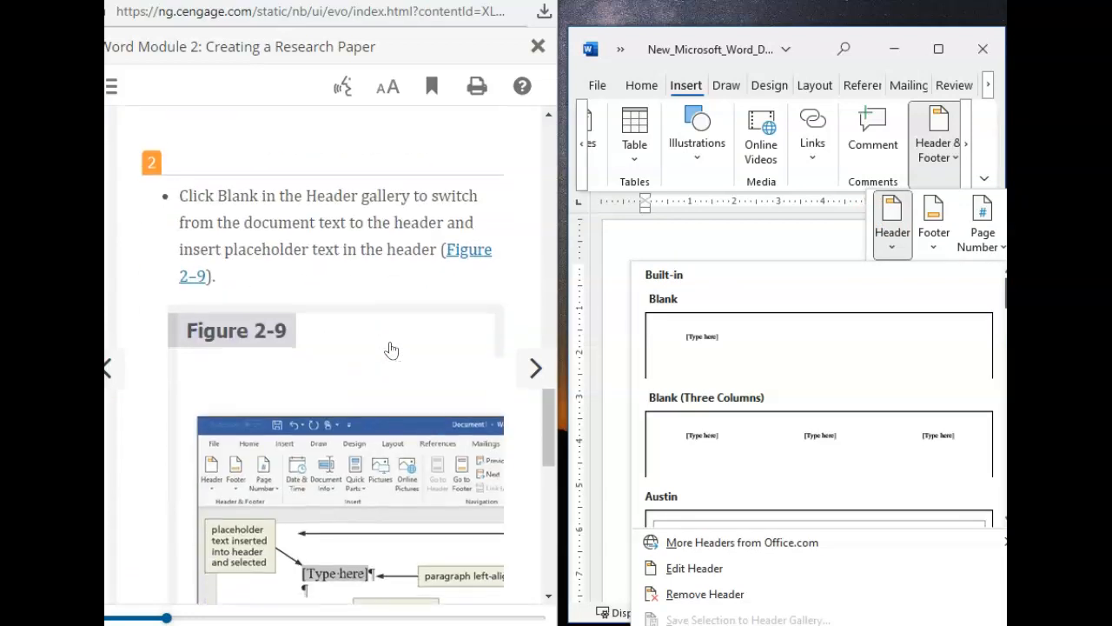
left_click(702, 362)
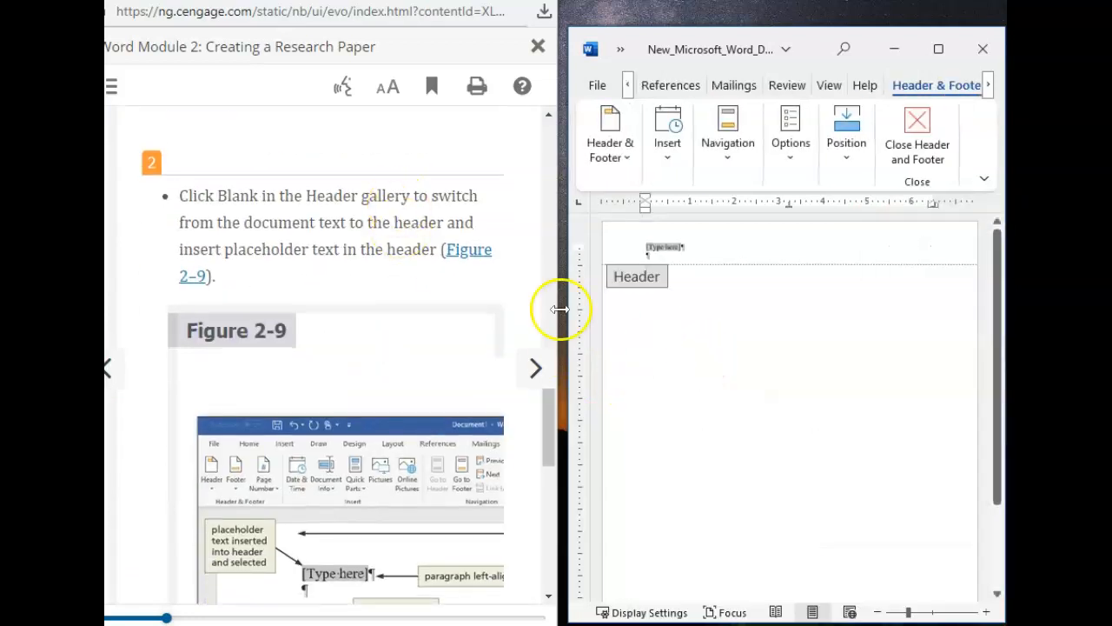
Step: Go to textbook section WD 2-3b and read step 1 on right-aligning the header paragraph
scroll(387, 357, "down", 3)
scroll(387, 357, "down", 5)
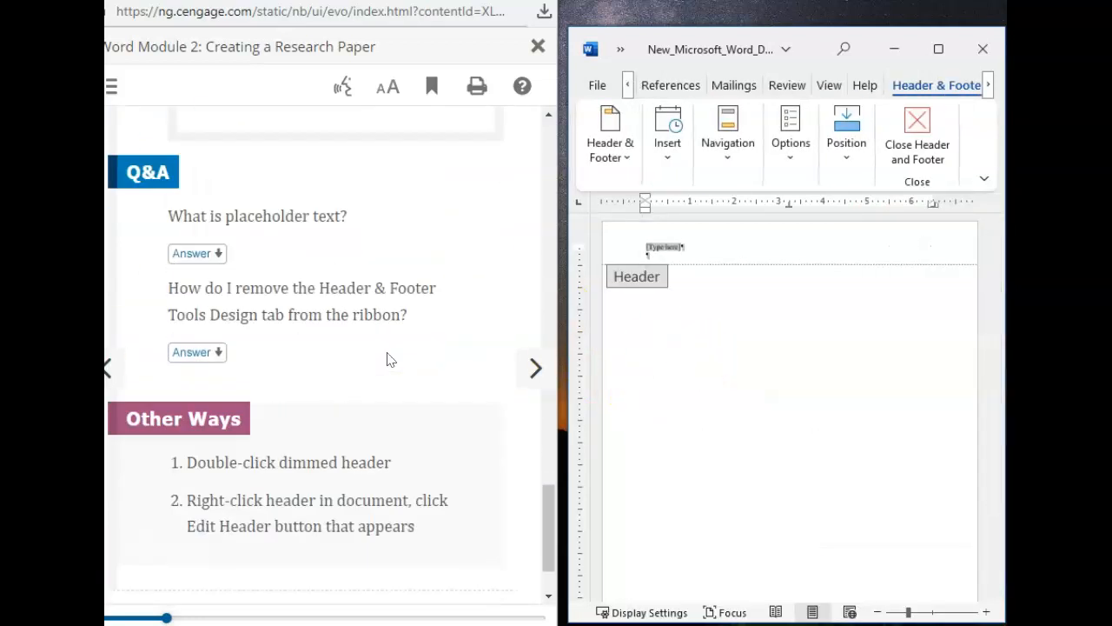
left_click(536, 371)
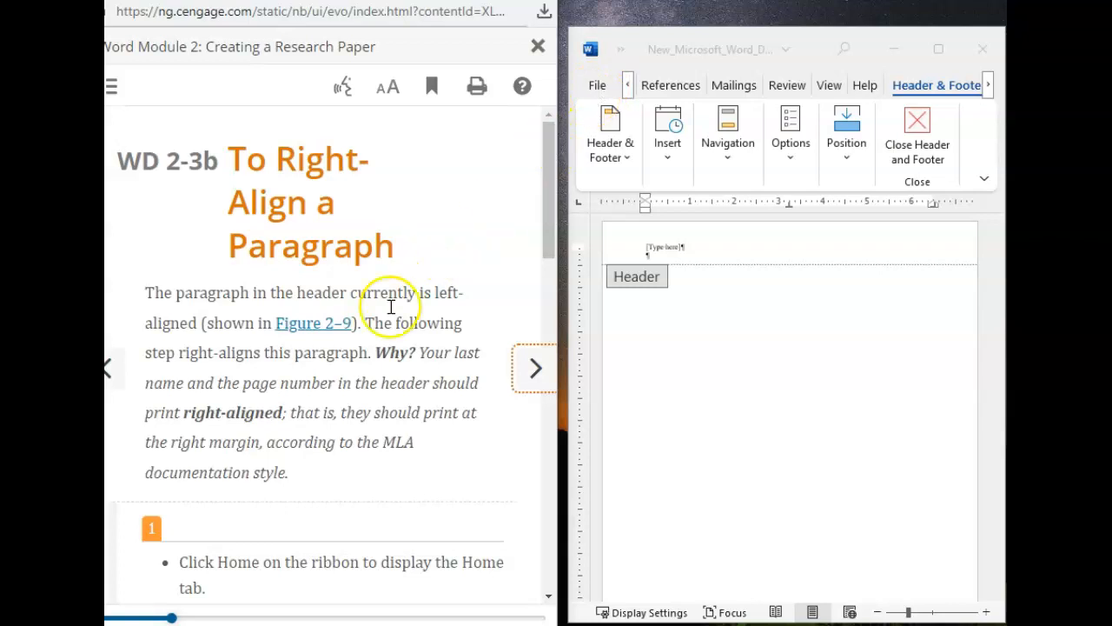
scroll(369, 343, "down", 3)
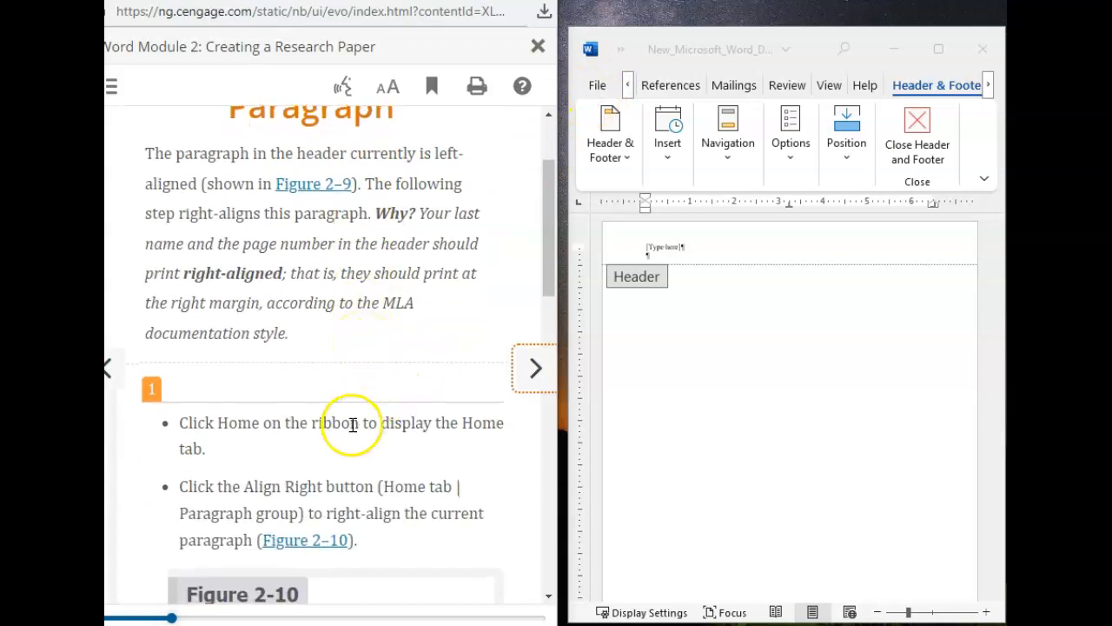
scroll(352, 463, "down", 3)
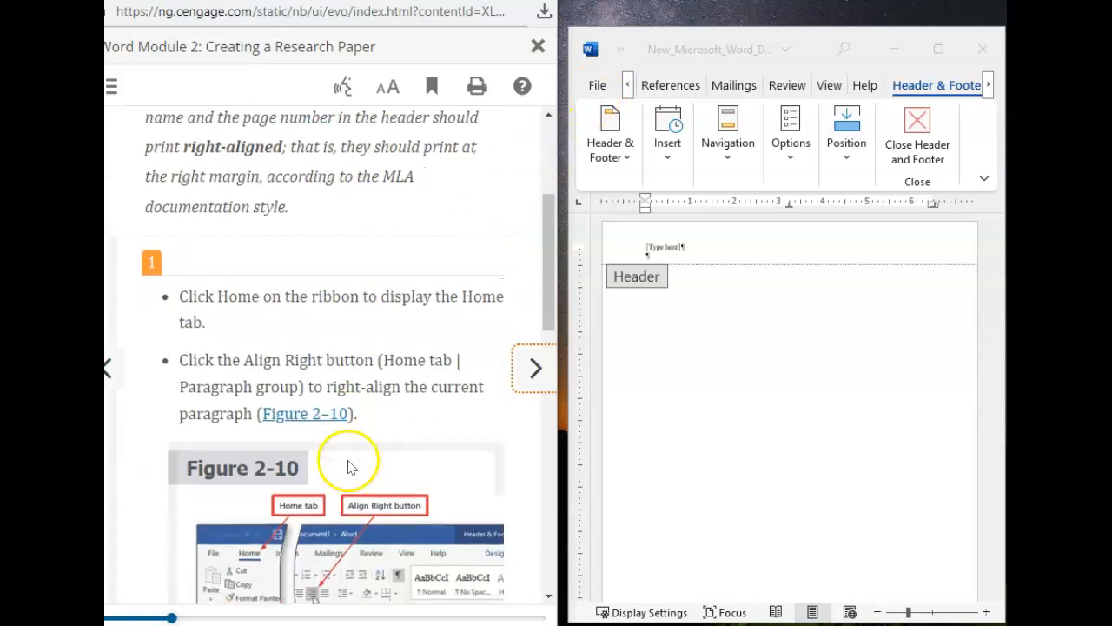
Step: Display the Home commands while keeping the header open for editing, as step 1 of section WD 2-3b asks
left_click(628, 91)
left_click(628, 90)
left_click(627, 91)
left_click(628, 91)
left_click(627, 91)
left_click(627, 92)
left_click(627, 91)
left_click(627, 91)
left_click(628, 91)
left_click(628, 91)
left_click(627, 91)
left_click(628, 91)
left_click(627, 91)
left_click(628, 91)
left_click(627, 92)
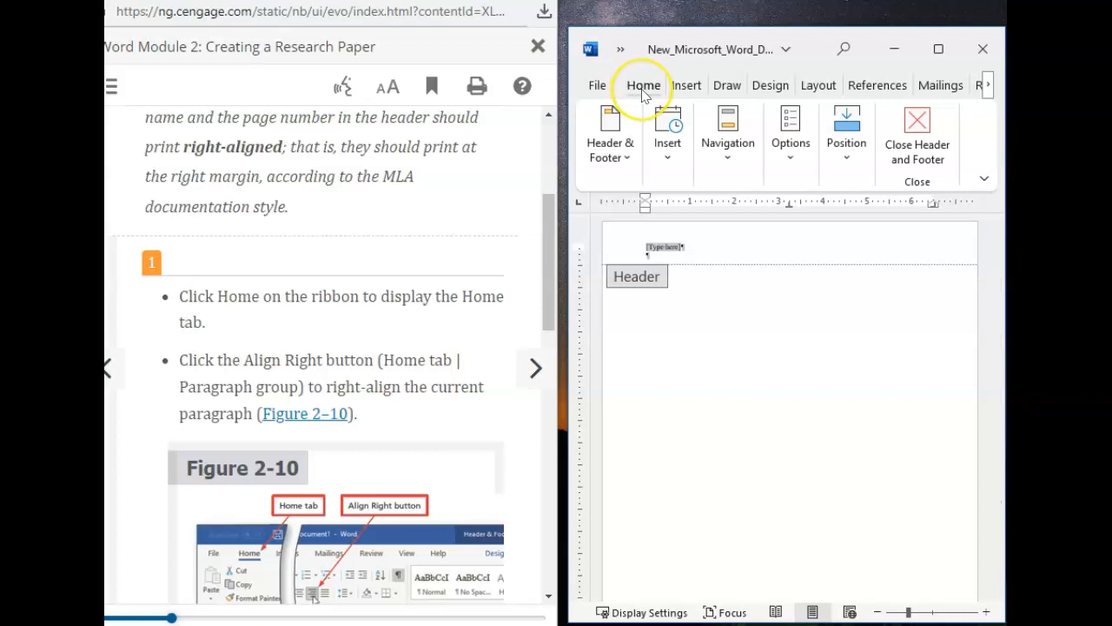
left_click(643, 87)
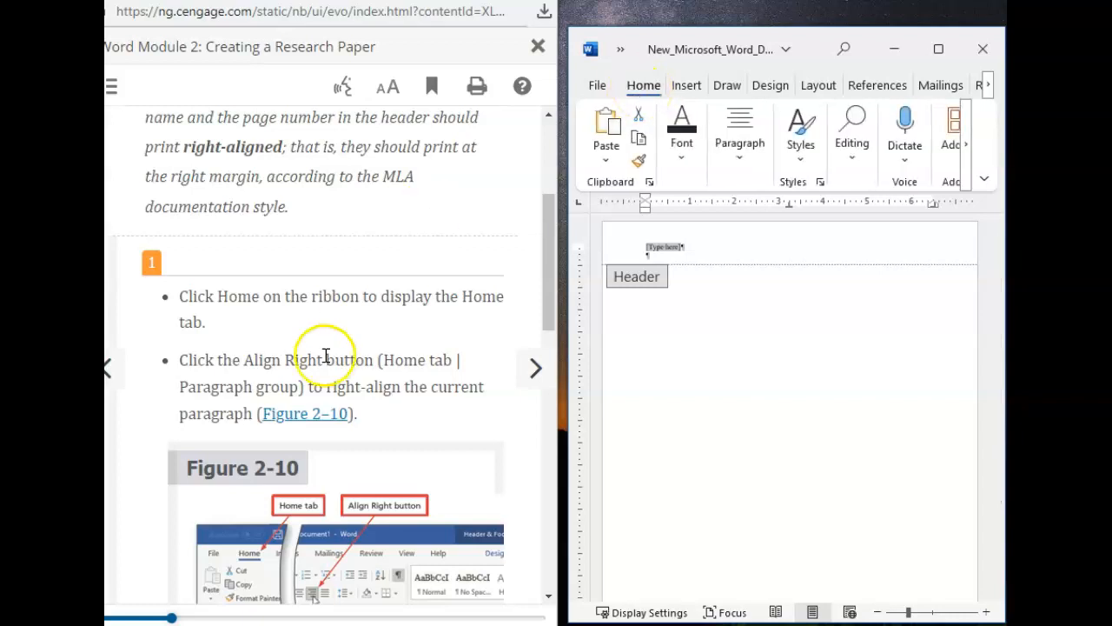
Step: Narrow the textbook window and widen the Word window into the freed space
left_click_drag(560, 261, 501, 257)
left_click(576, 253)
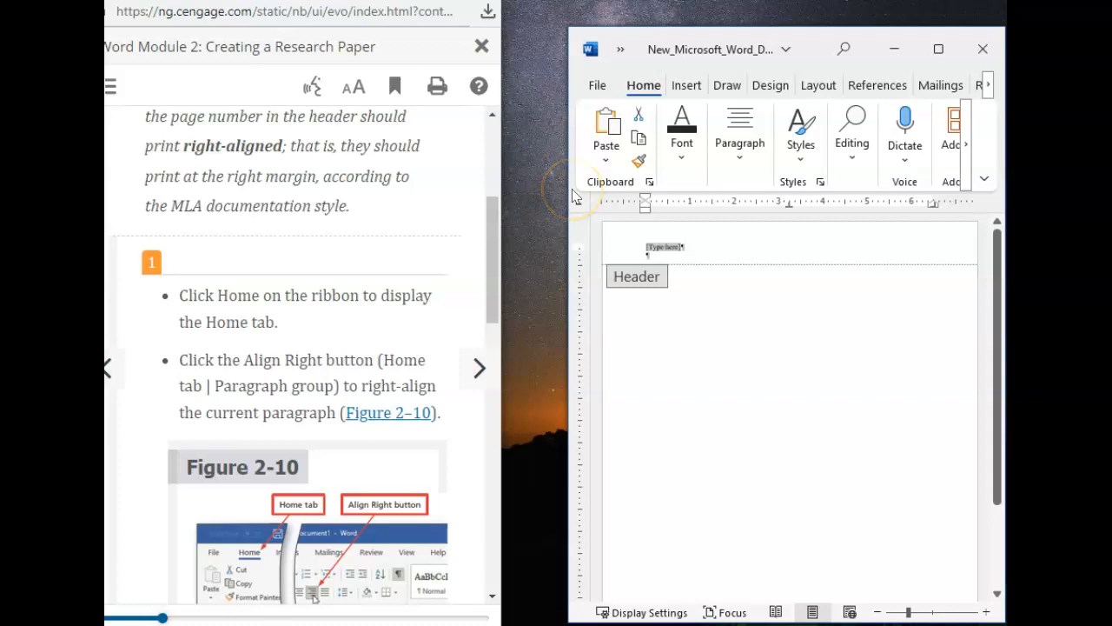
left_click_drag(563, 187, 500, 114)
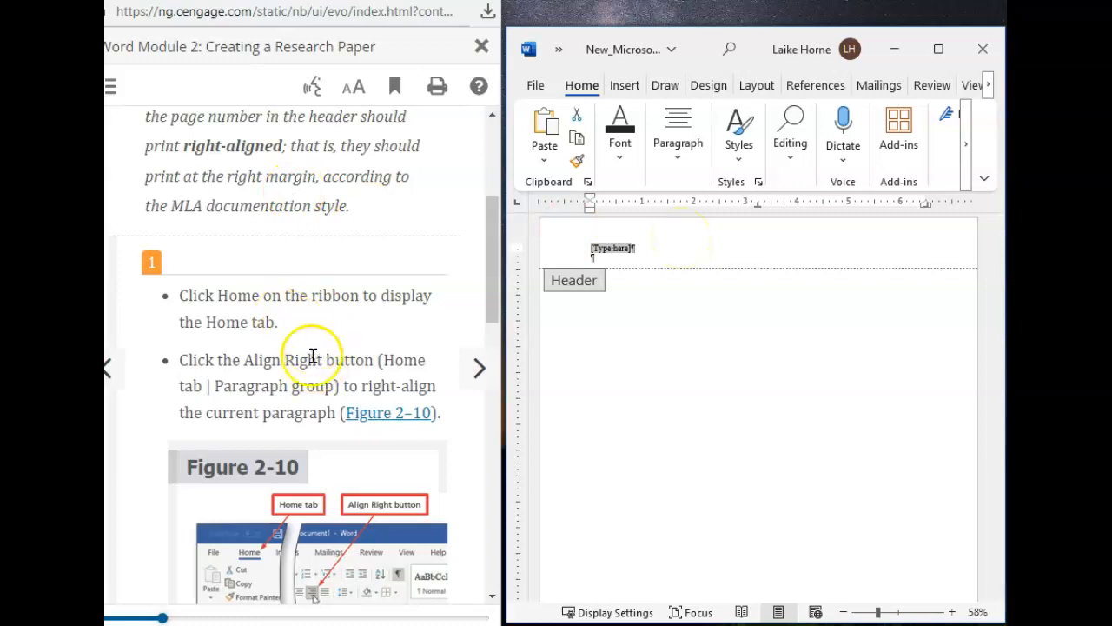
Step: Check the alignment instruction in section WD 2-3b and right-align the header's [Type here] paragraph
scroll(310, 360, "down", 3)
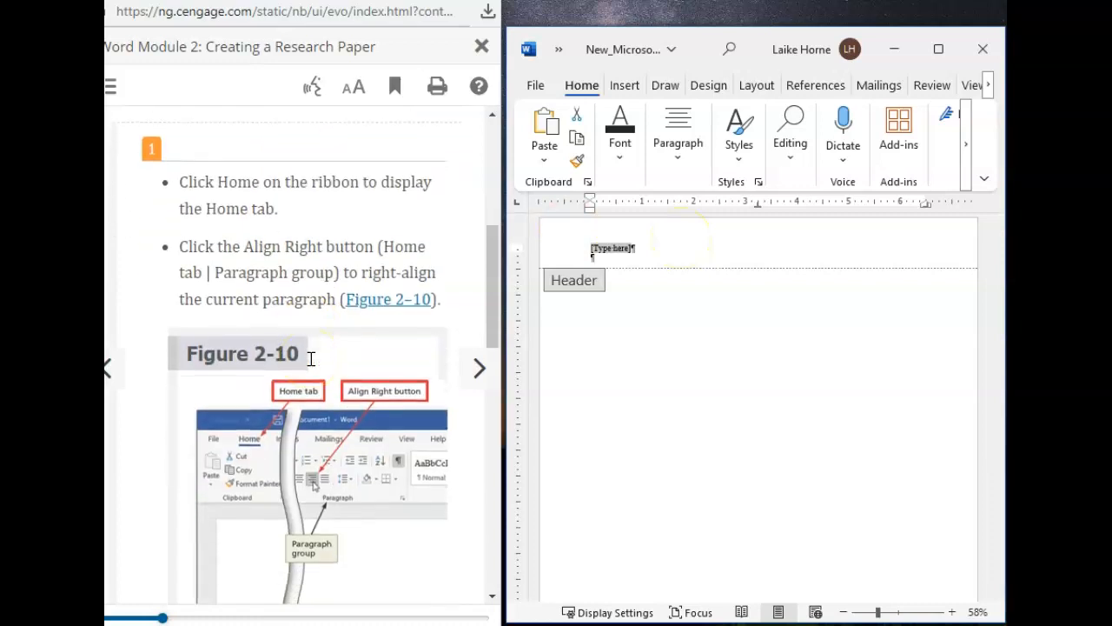
scroll(310, 360, "up", 1)
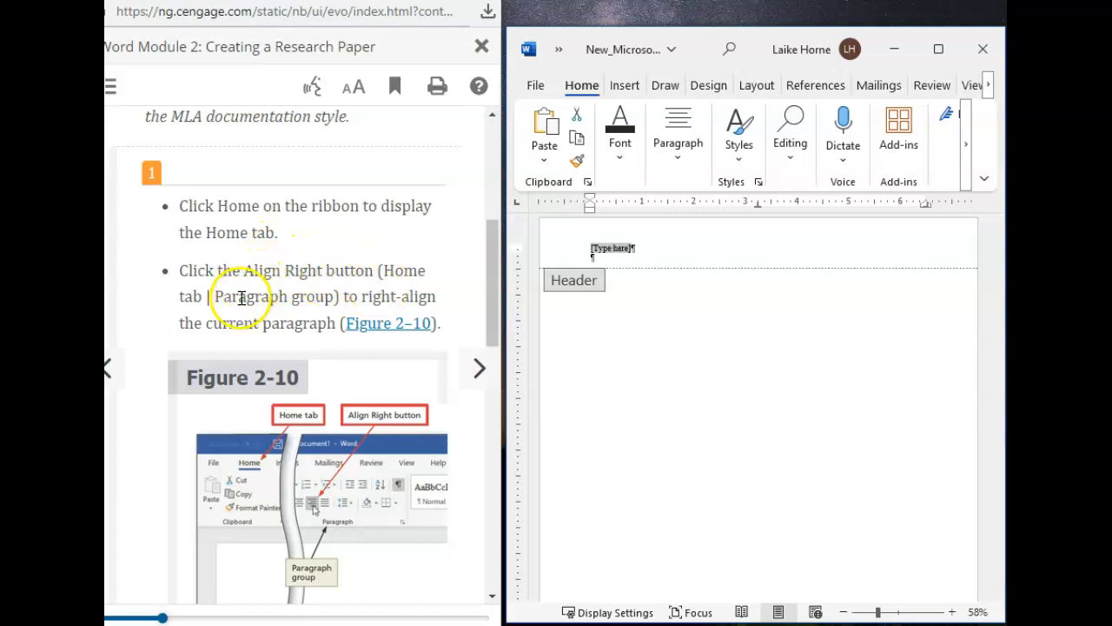
left_click(676, 165)
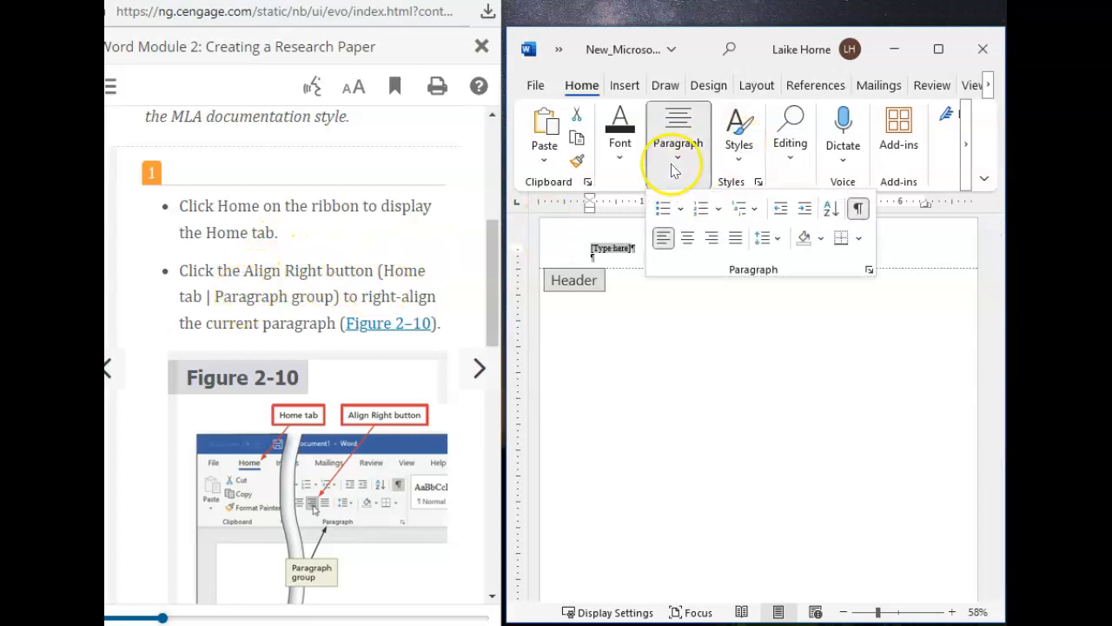
left_click(712, 240)
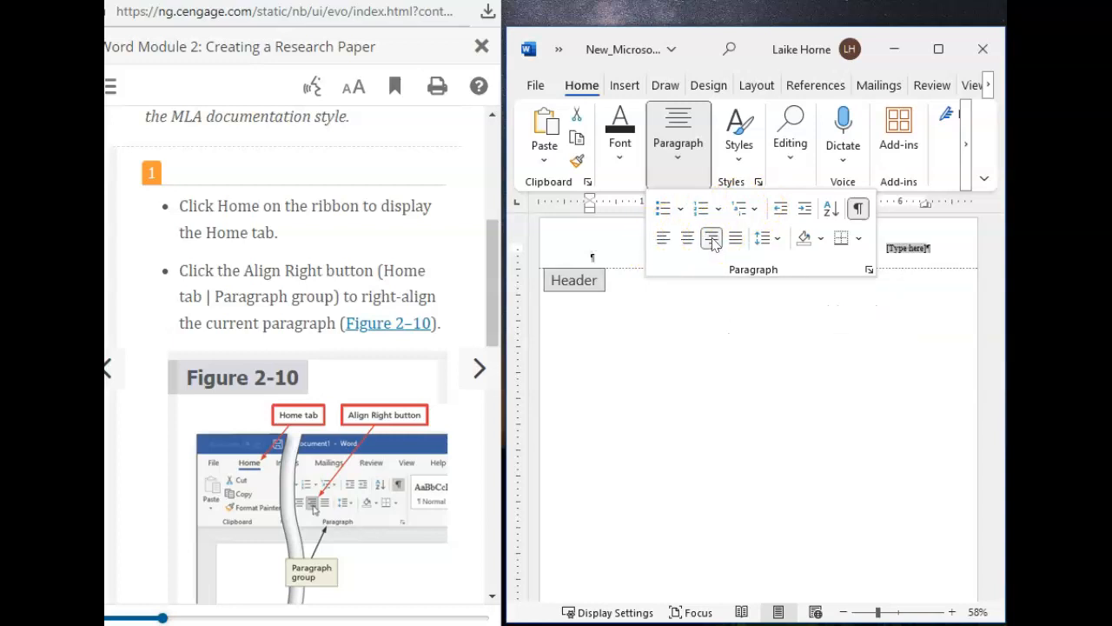
Step: Go to textbook section WD 2-3c and replace the header's [Type here] placeholder with the last name given in step 1
scroll(256, 322, "down", 10)
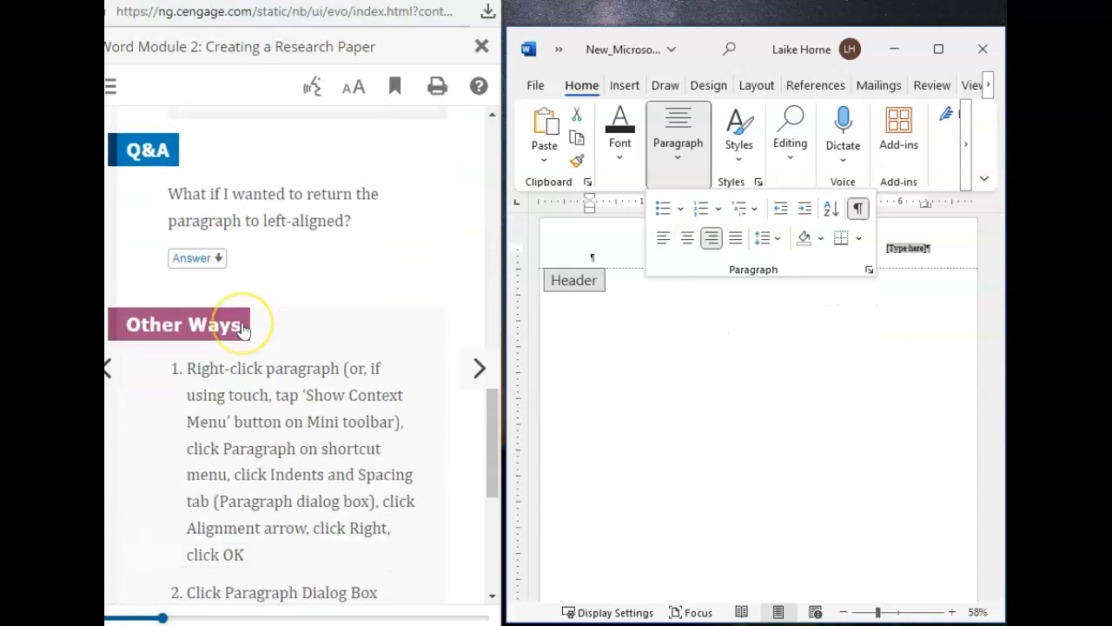
left_click(479, 367)
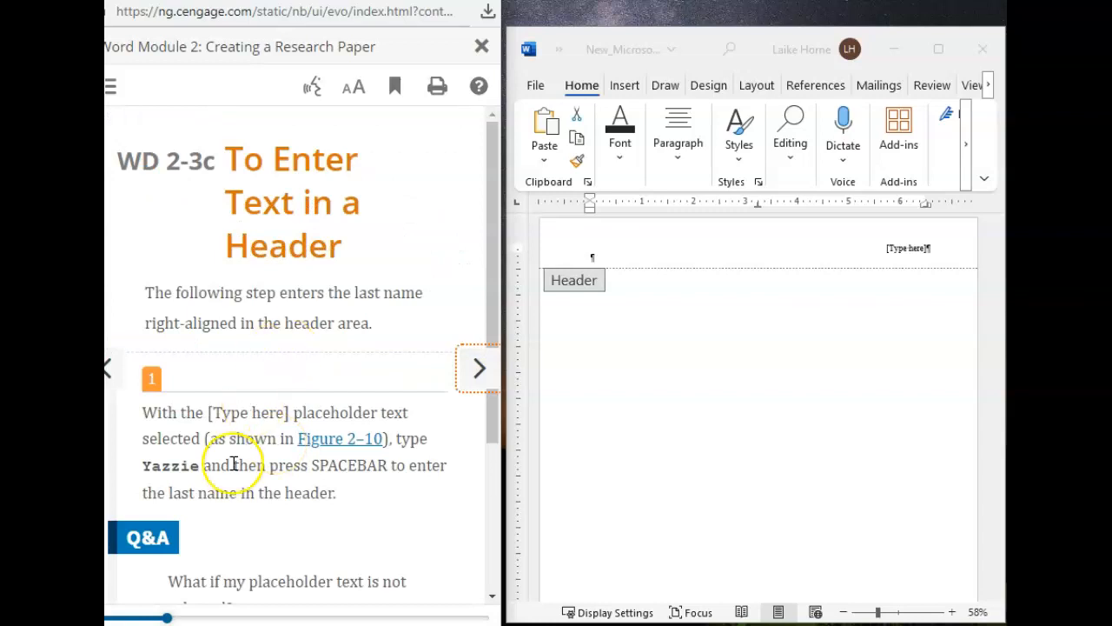
scroll(234, 463, "down", 3)
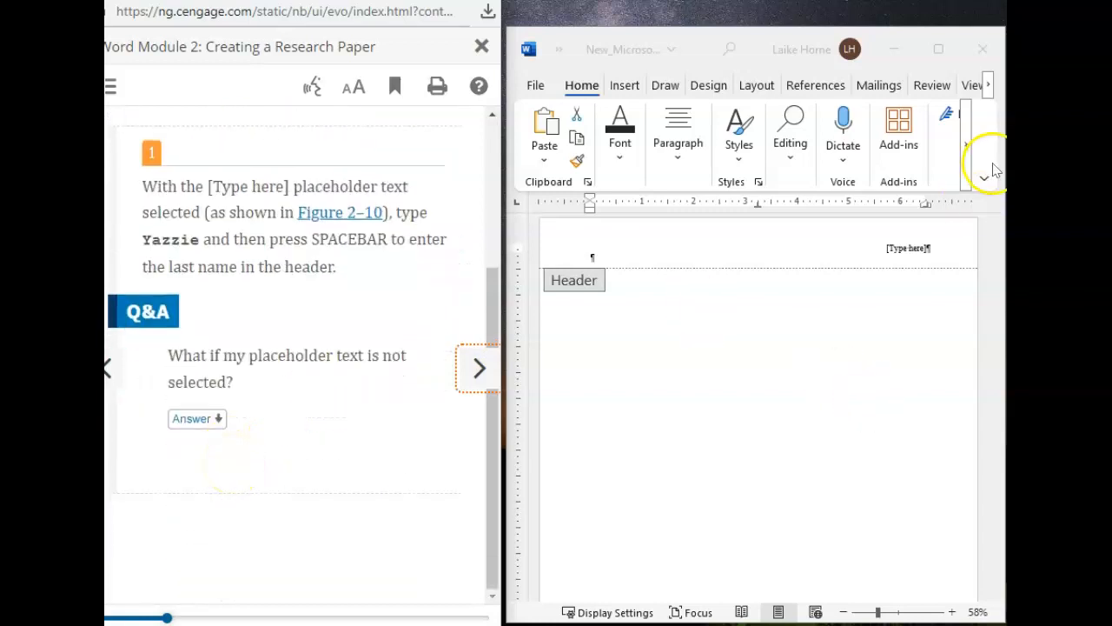
left_click(914, 249)
type("Yazzie")
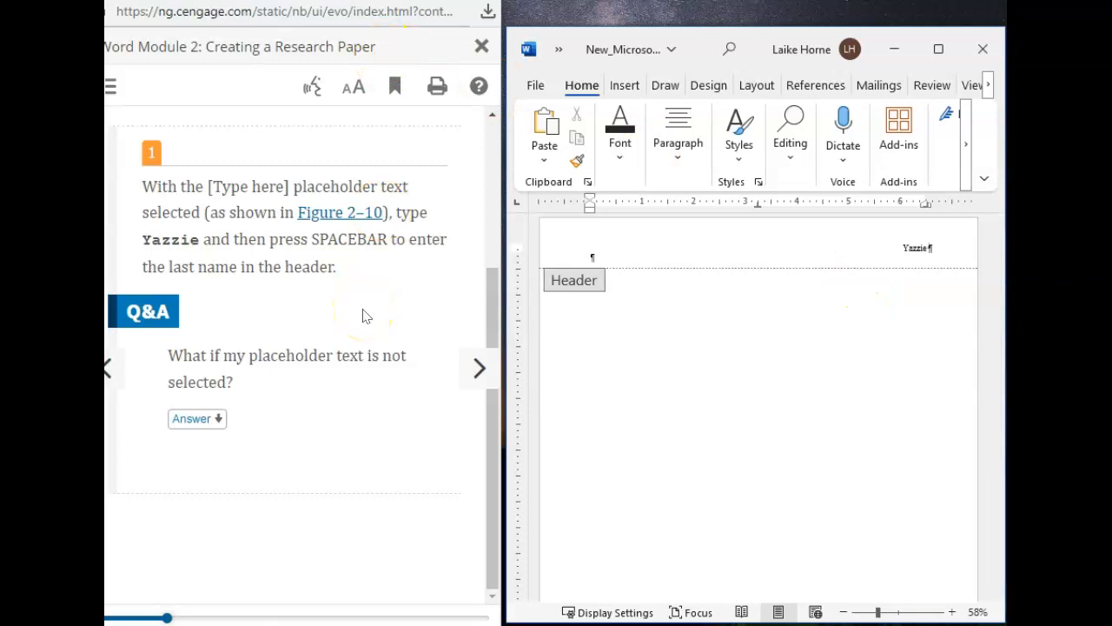
Step: Go to textbook section WD 2-3d and read step 1 on inserting page numbers
left_click(478, 373)
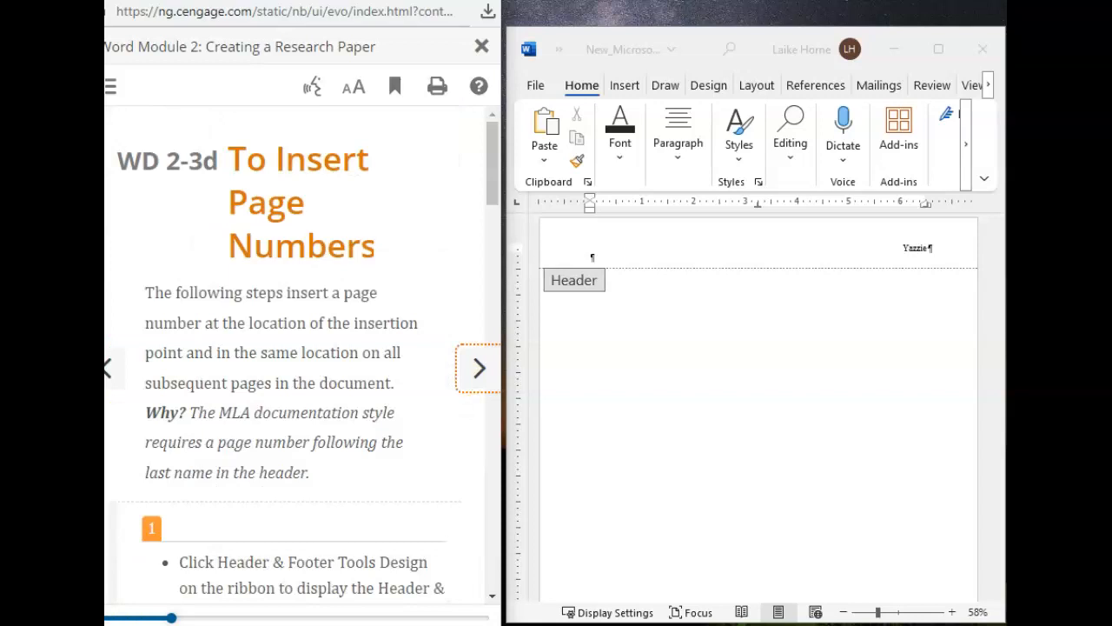
scroll(261, 427, "down", 8)
scroll(257, 420, "up", 4)
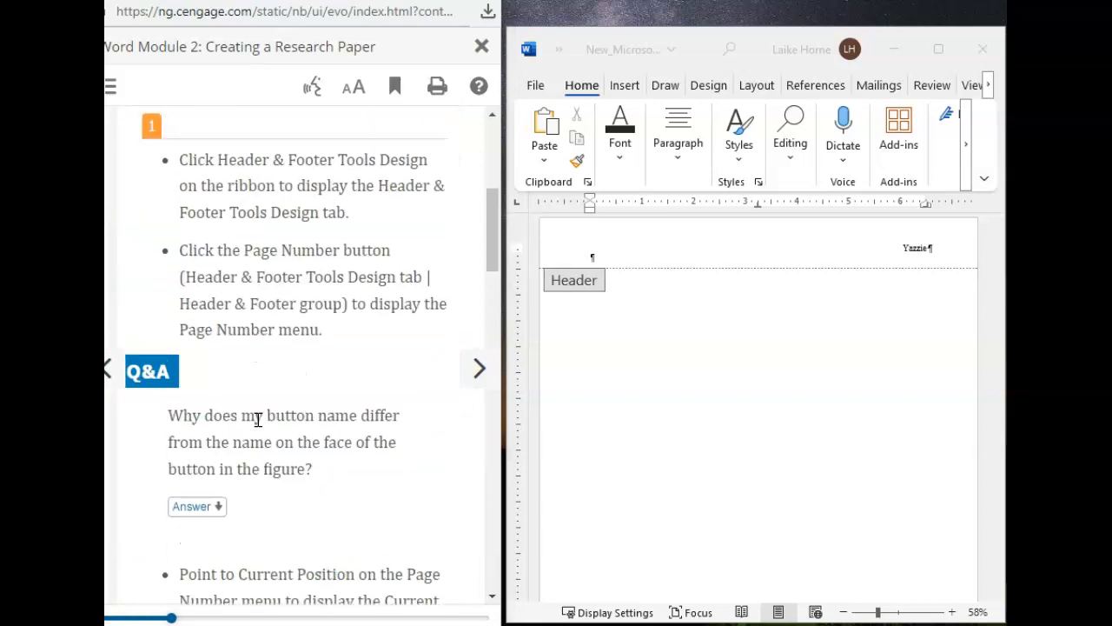
scroll(257, 419, "up", 1)
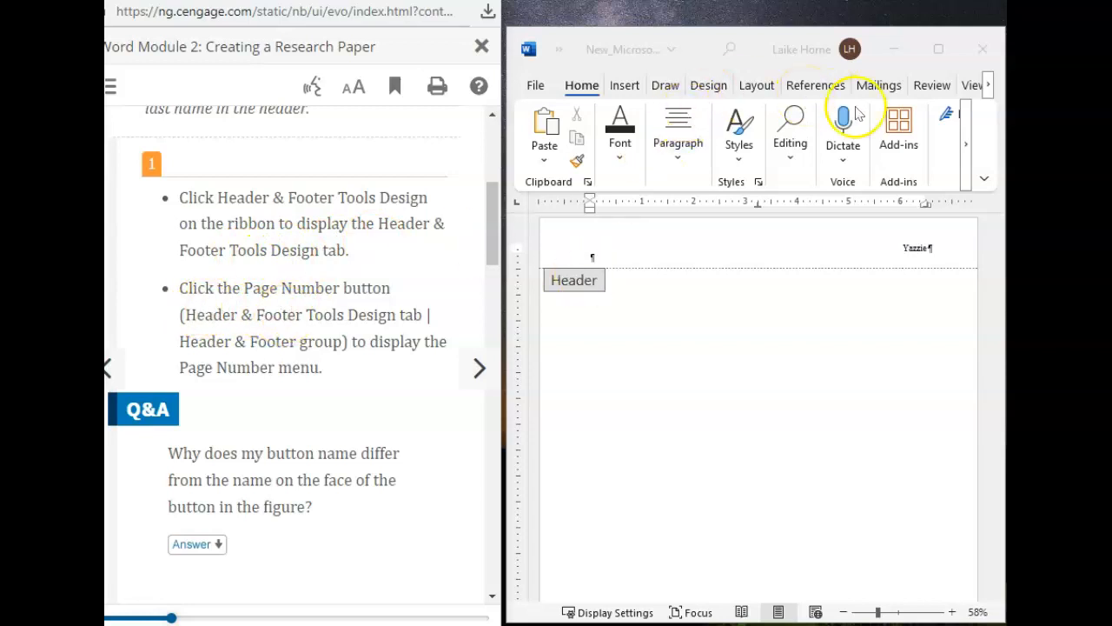
Step: Read step 1's page number instructions and bring up the page number options for the document's header
scroll(342, 215, "down", 1)
scroll(342, 215, "down", 1)
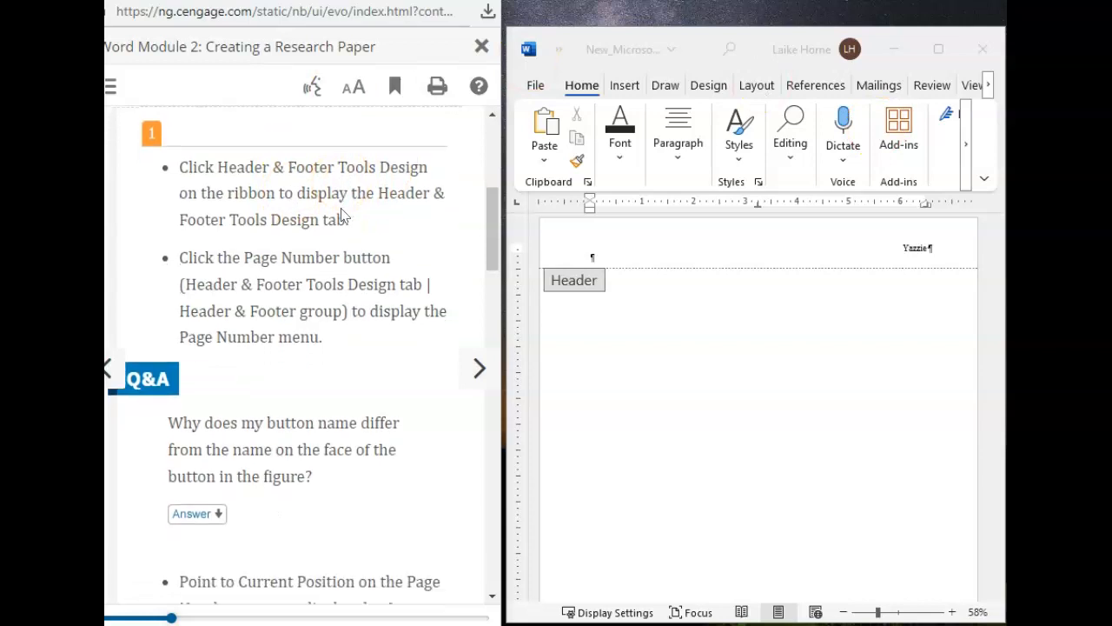
left_click(955, 161)
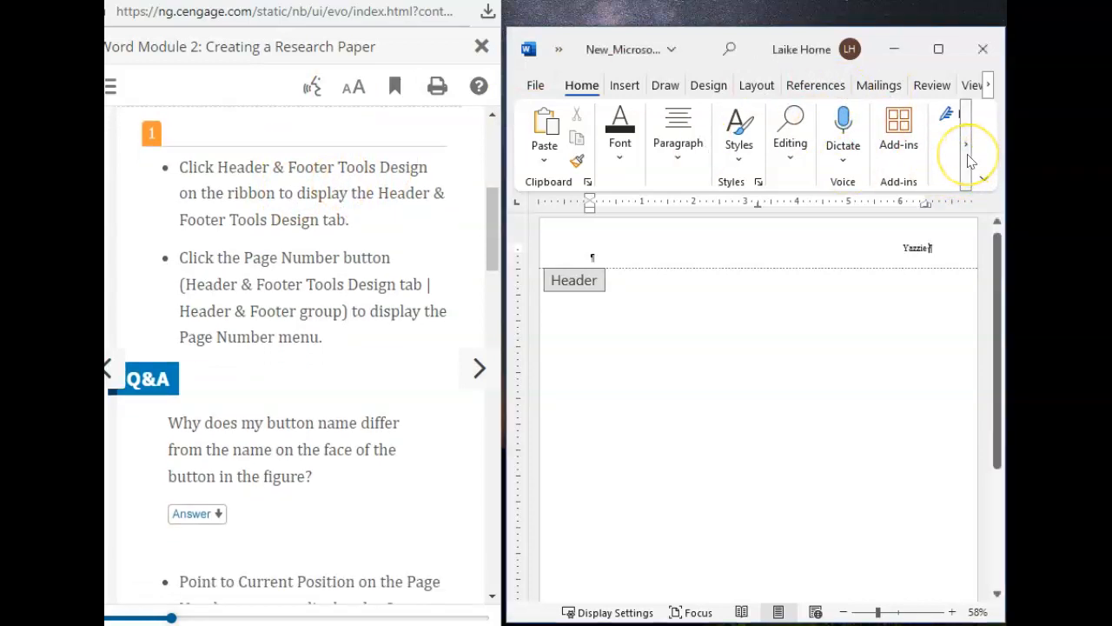
left_click(965, 145)
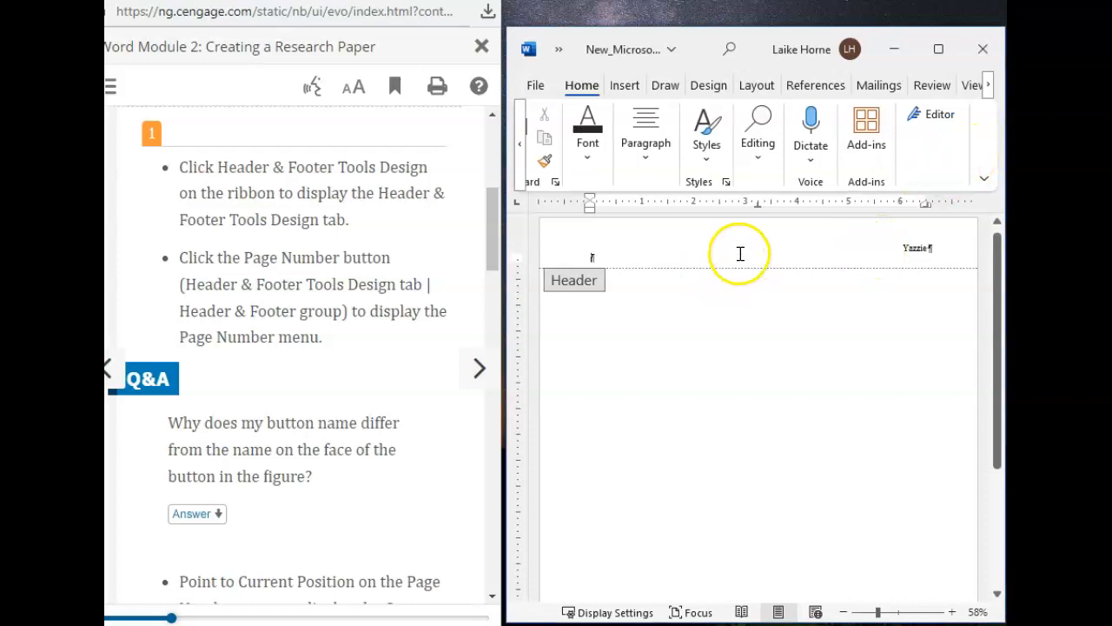
left_click(701, 84)
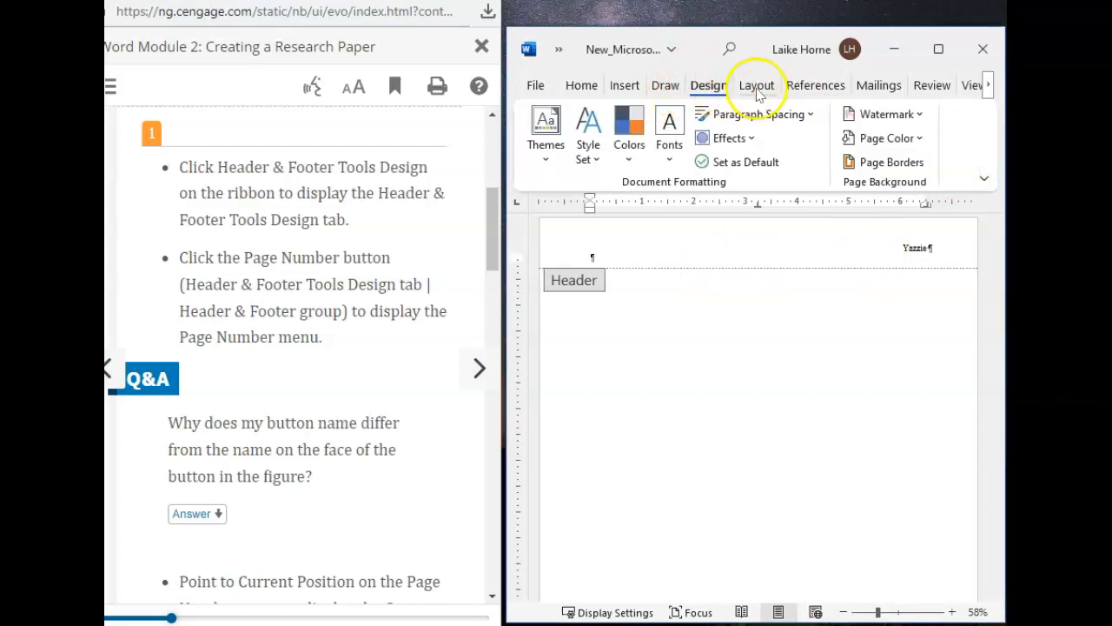
left_click(623, 84)
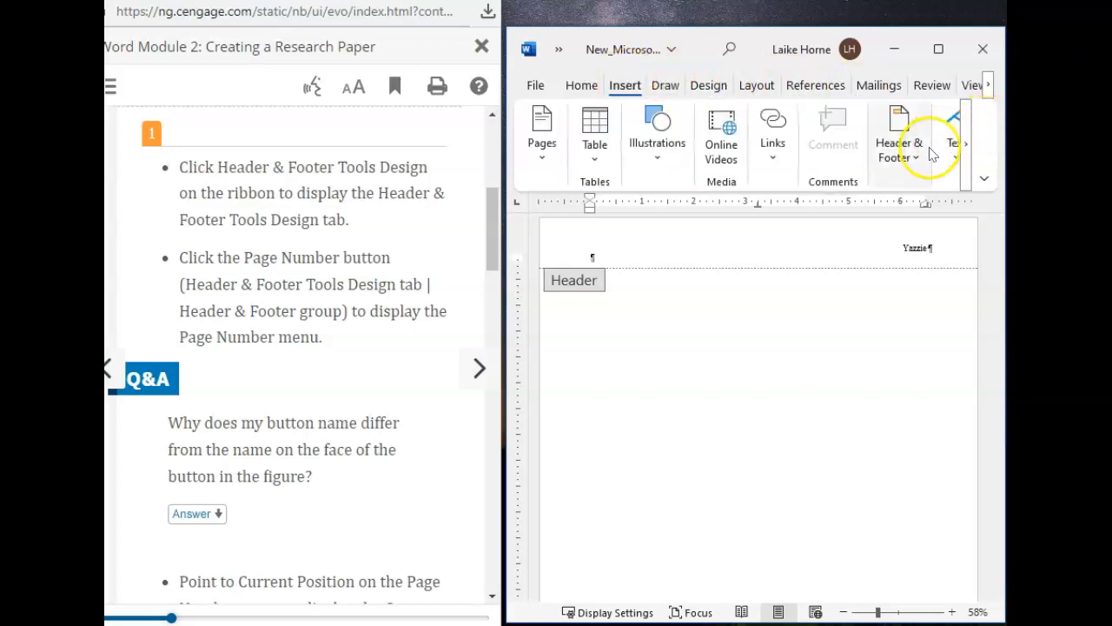
left_click(904, 152)
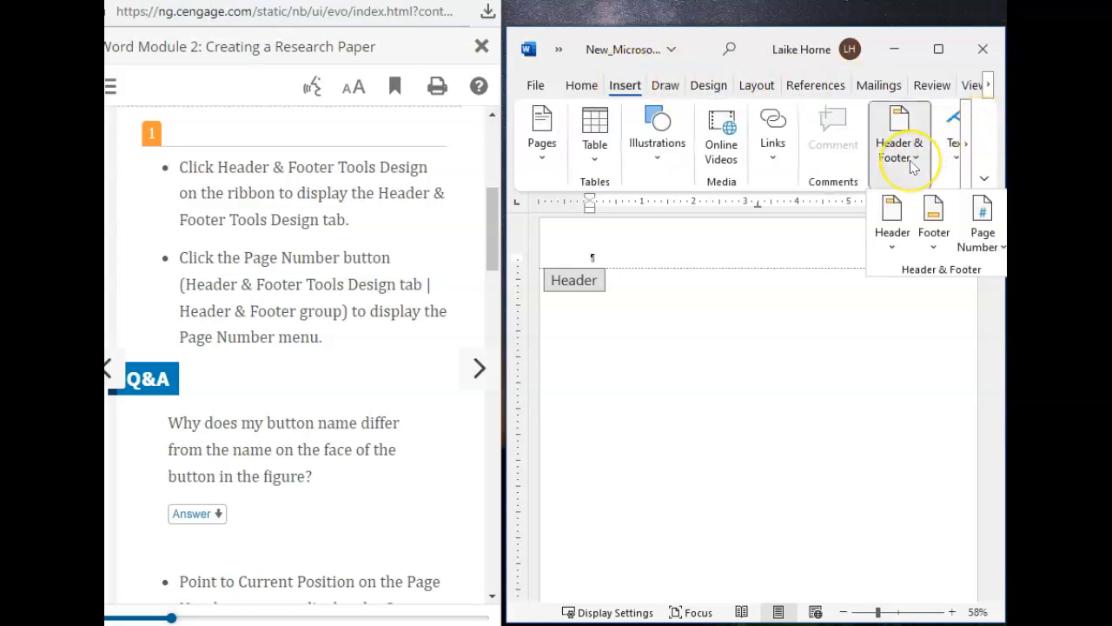
left_click(996, 241)
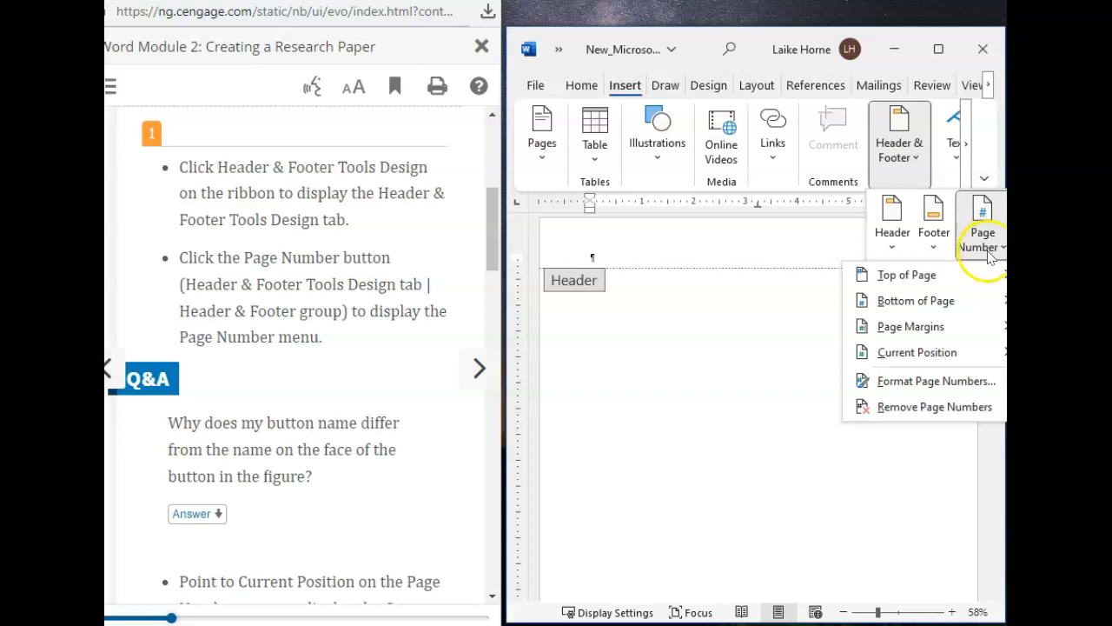
Step: Read step 2 in the textbook and try to insert a Plain Number page number at the current position in the header
scroll(312, 369, "down", 6)
scroll(316, 375, "down", 8)
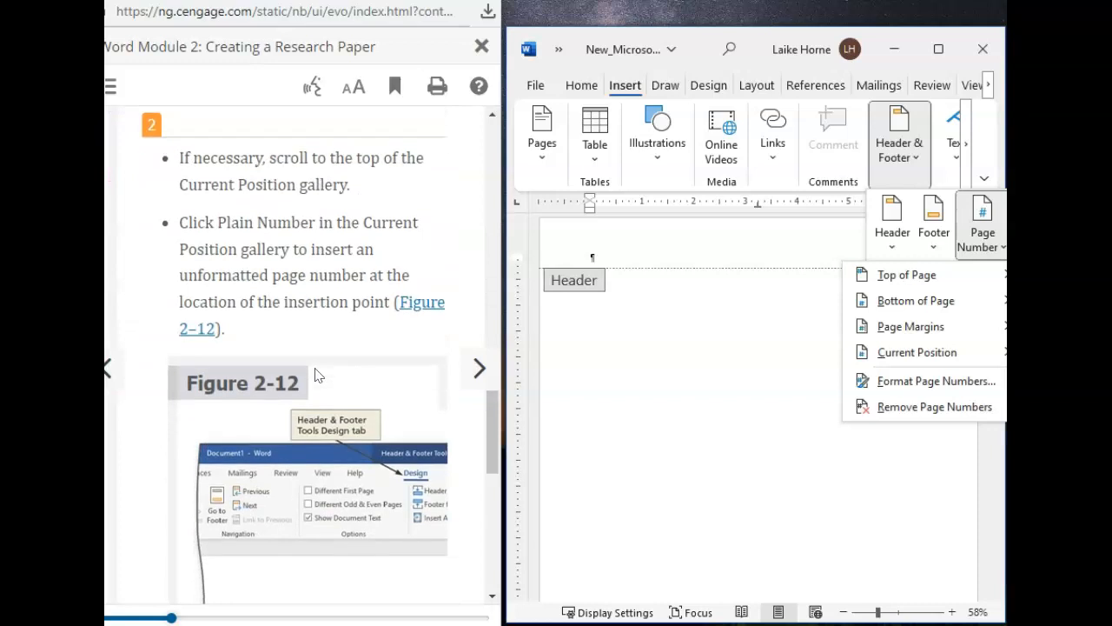
scroll(315, 375, "up", 1)
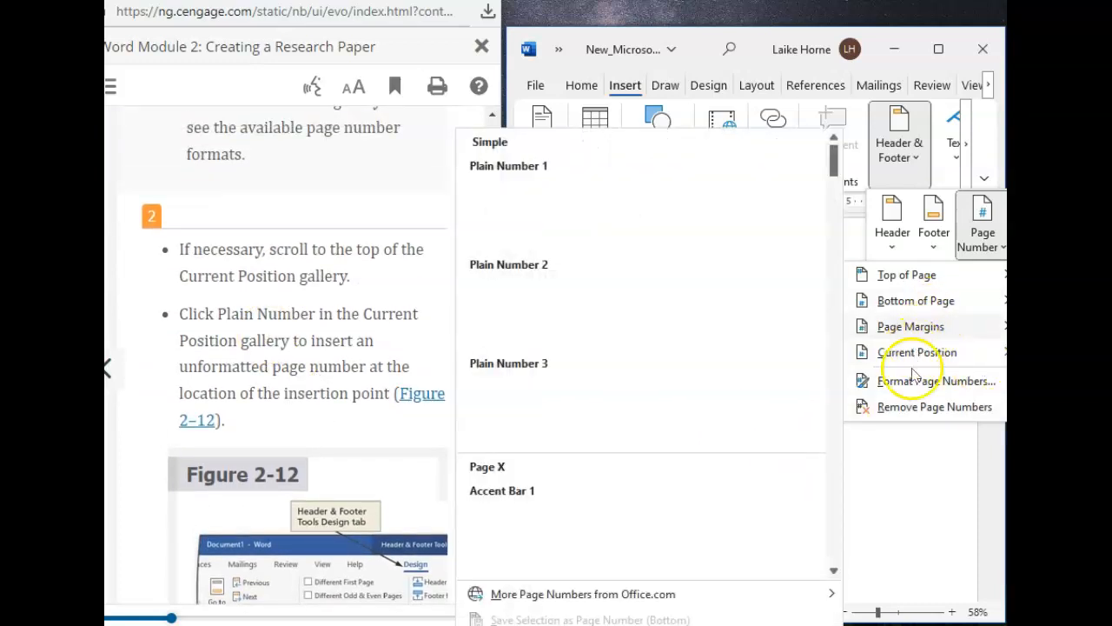
mouse_move(910, 327)
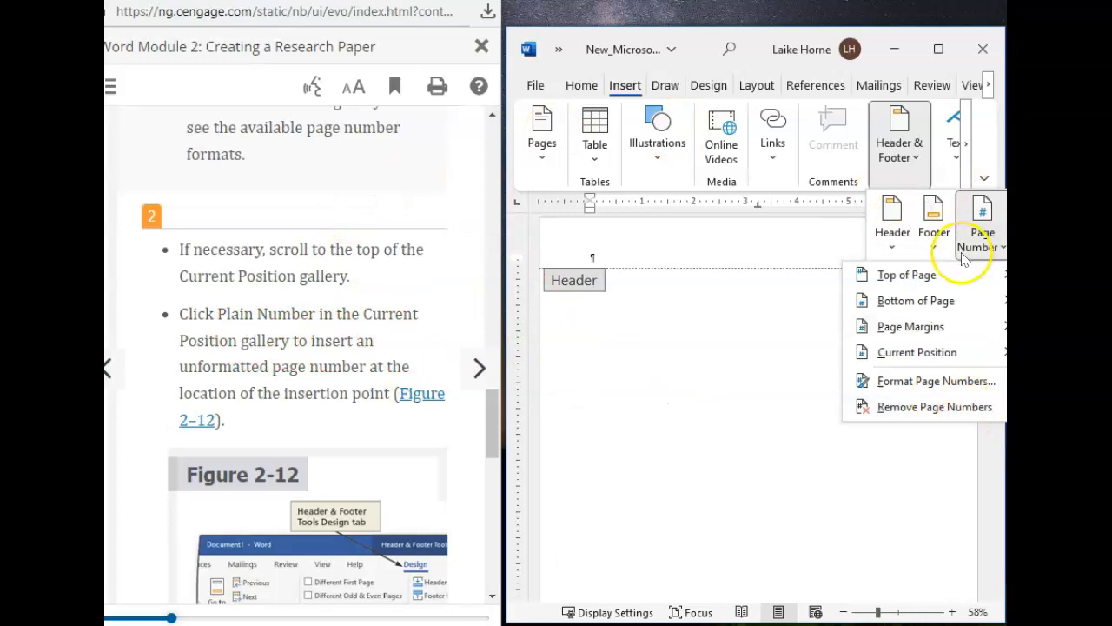
mouse_move(888, 360)
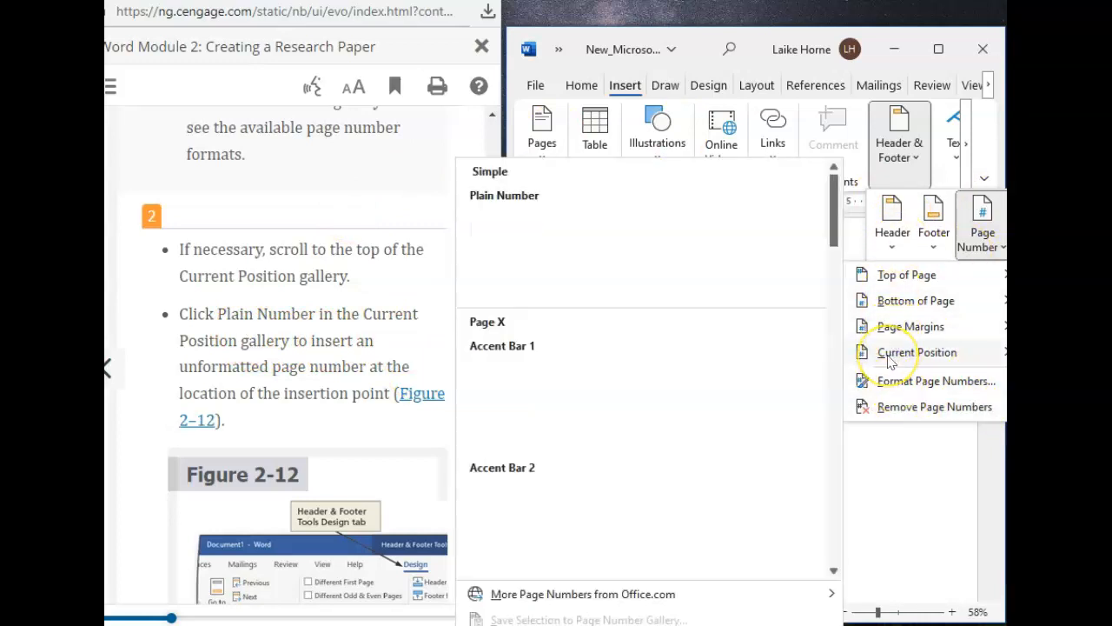
left_click(532, 254)
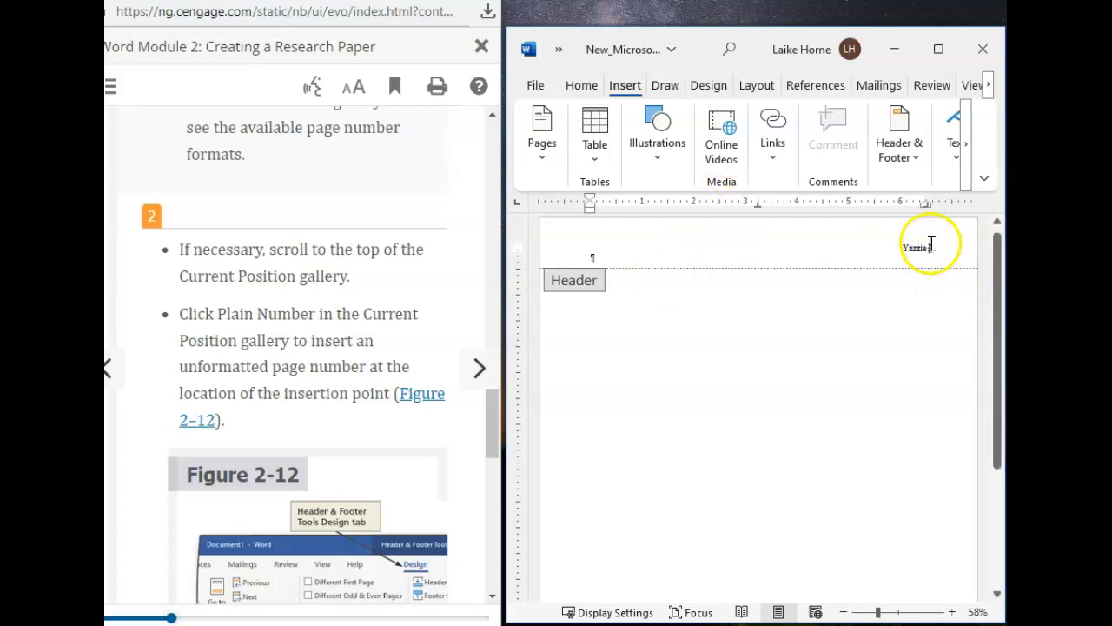
Step: Review the textbook's Current Position instructions and Figure 2-11, and return to step 2 with Figure 2-12
scroll(239, 236, "up", 5)
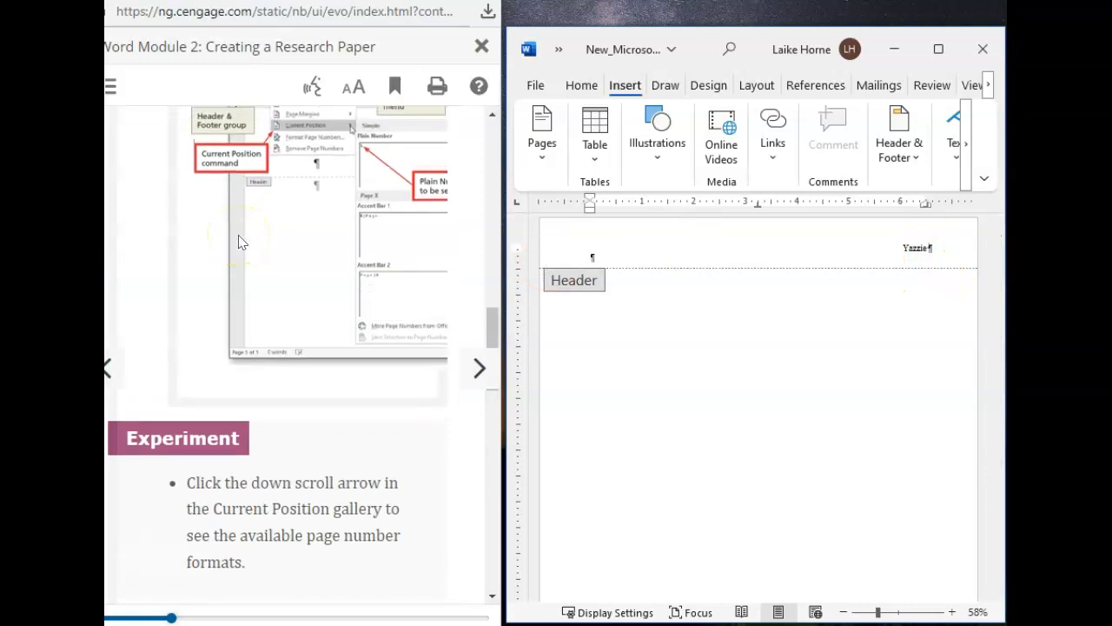
scroll(238, 242, "up", 1)
scroll(240, 242, "up", 2)
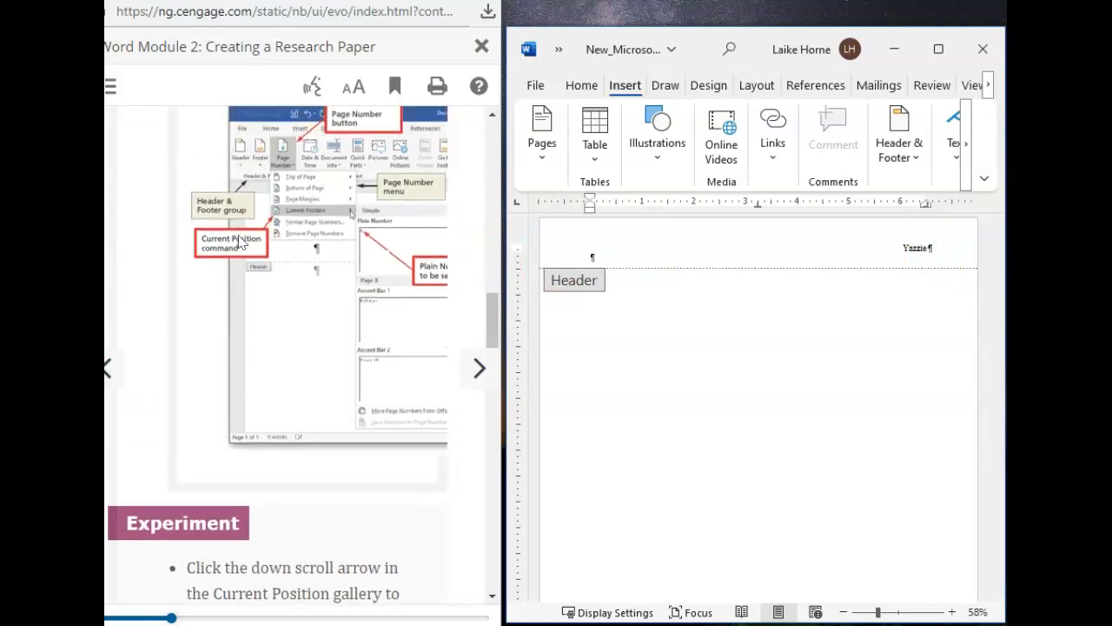
scroll(238, 235, "up", 2)
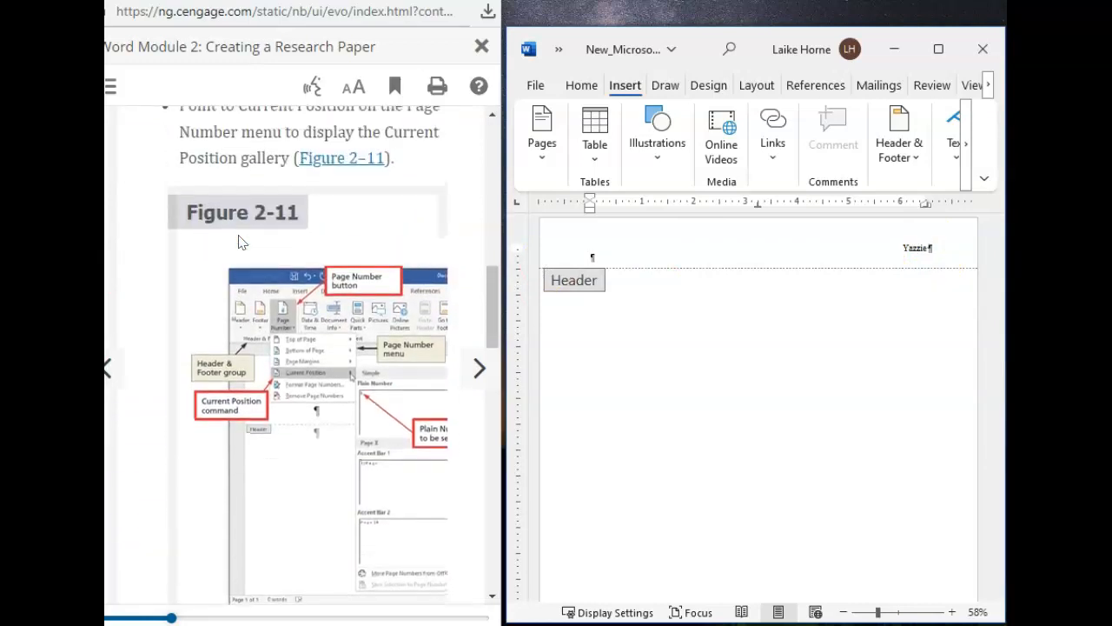
scroll(238, 242, "up", 4)
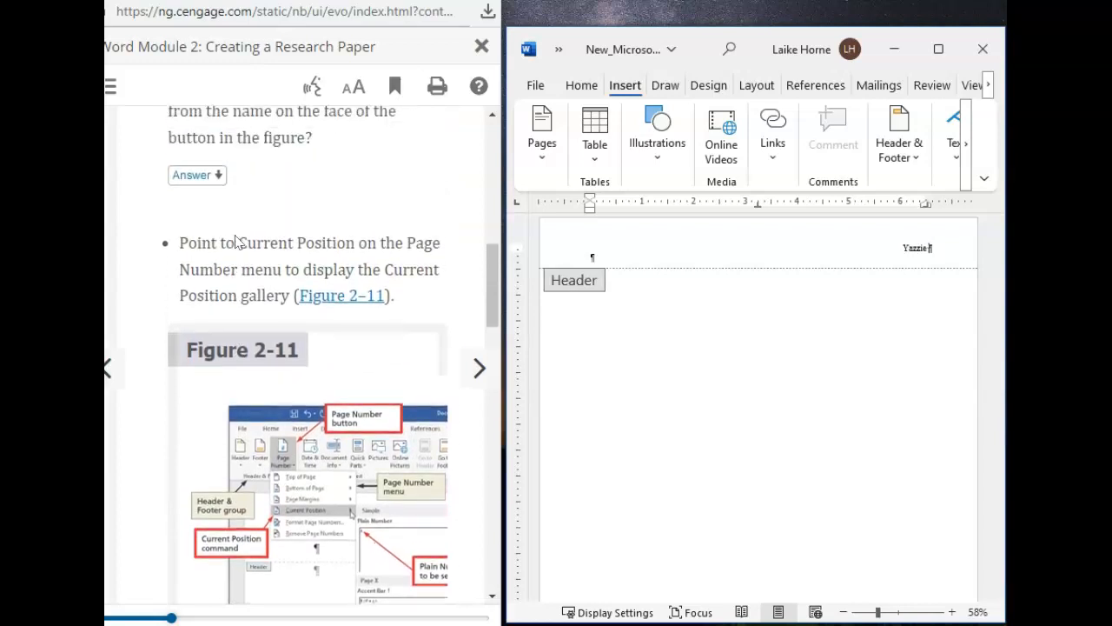
scroll(236, 242, "up", 5)
left_click(224, 259)
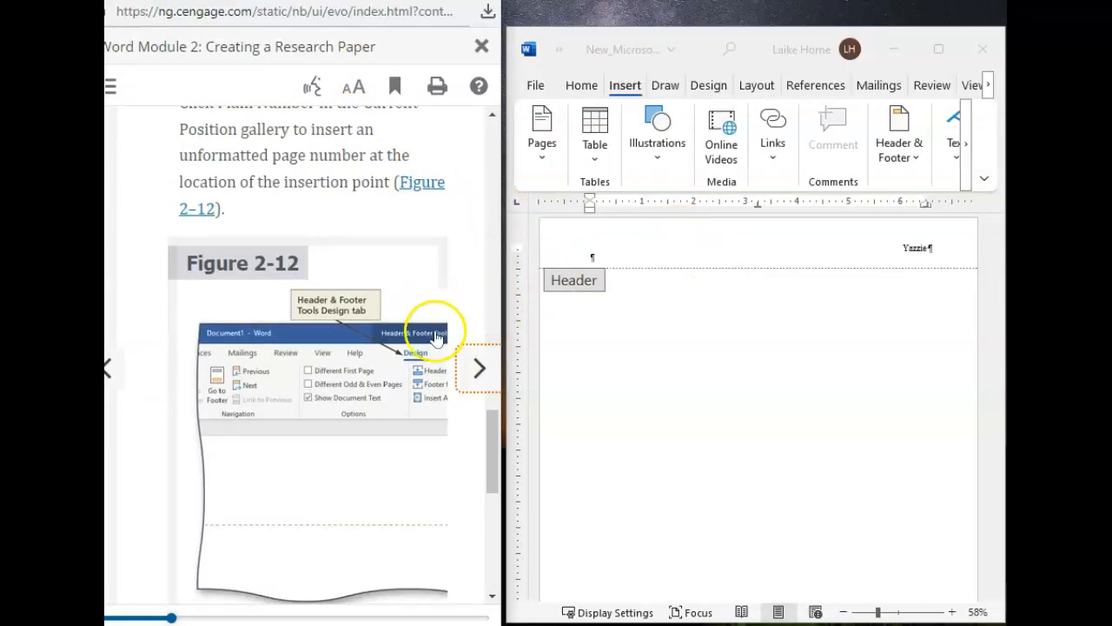
Step: Insert a Plain Number page number at the current position after the last name in the header, separated by a space
left_click(927, 251)
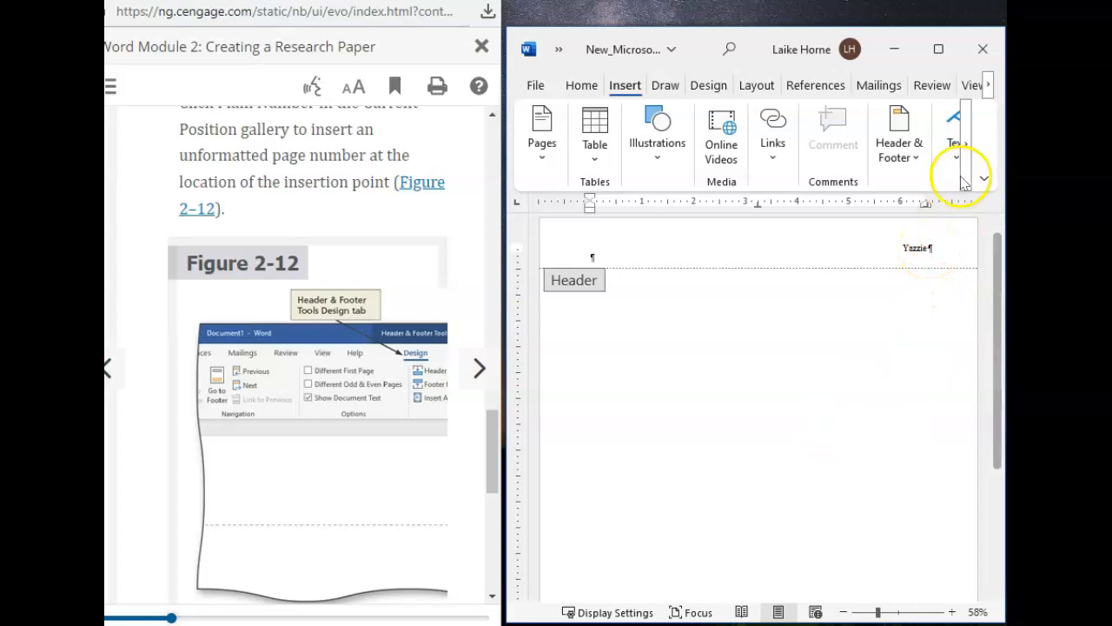
left_click(915, 132)
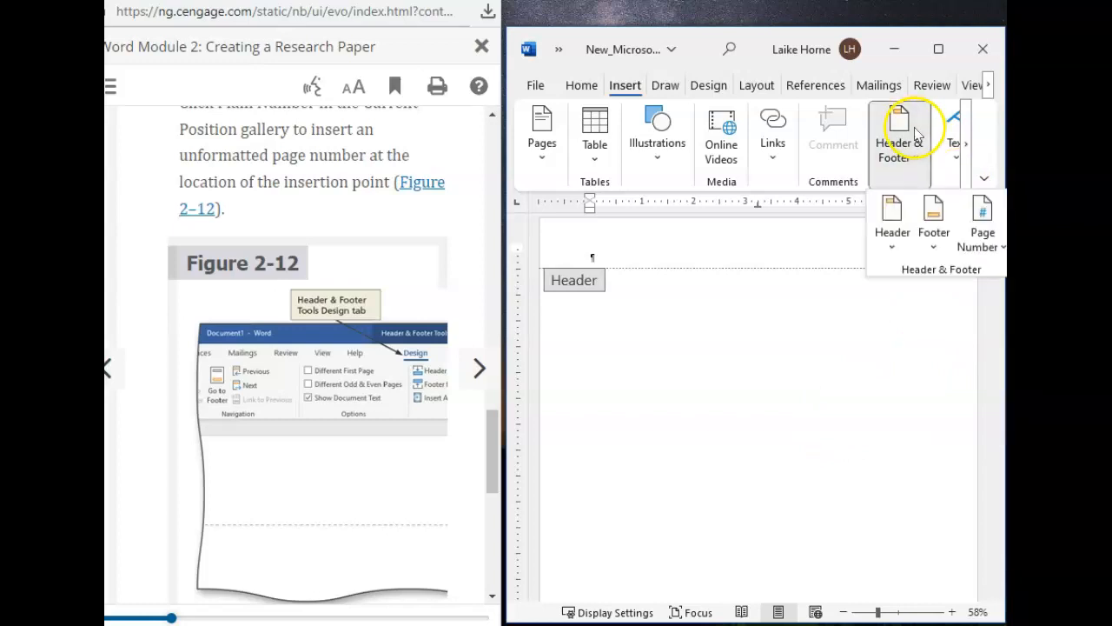
left_click(985, 237)
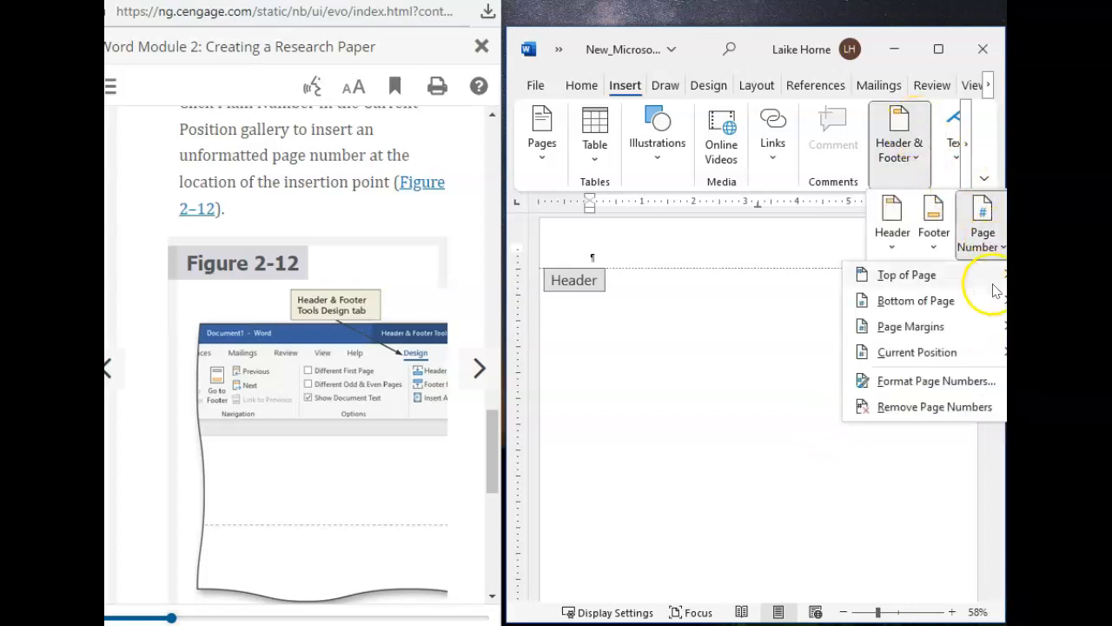
mouse_move(959, 356)
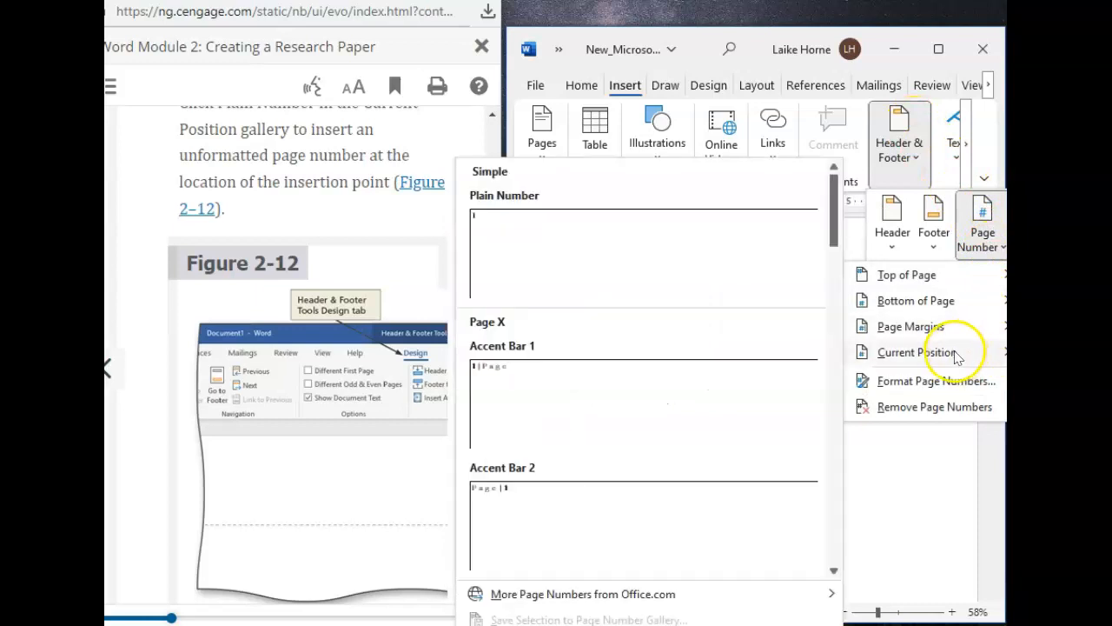
left_click(613, 250)
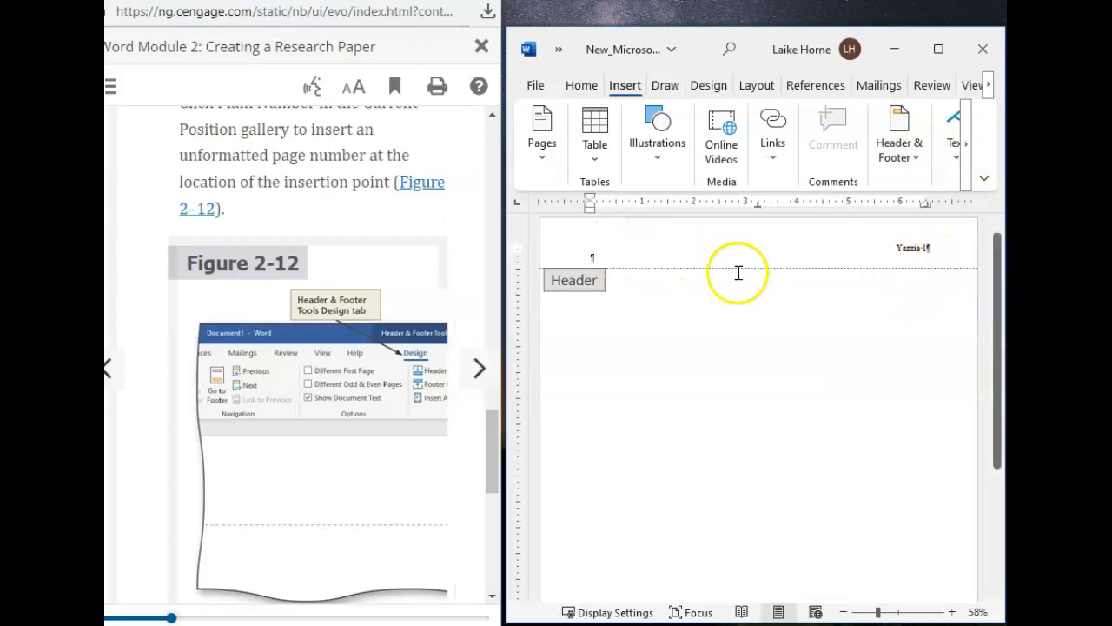
Step: Look through the rest of the page number section and go to the next textbook section, on closing the header
scroll(419, 377, "down", 3)
scroll(418, 377, "down", 2)
scroll(419, 377, "up", 7)
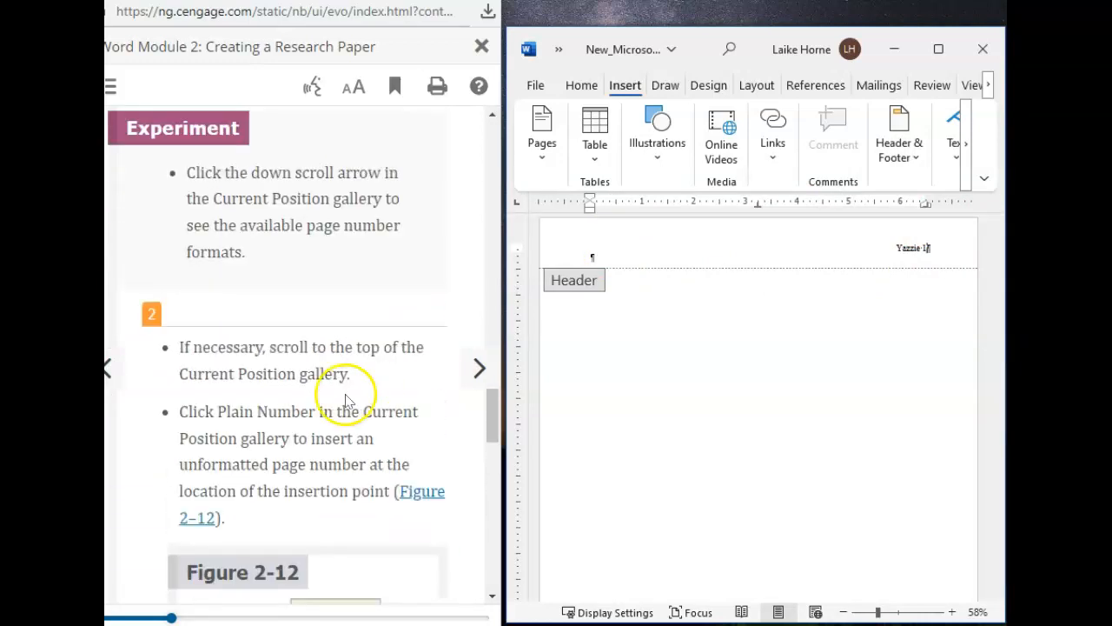
scroll(345, 400, "down", 5)
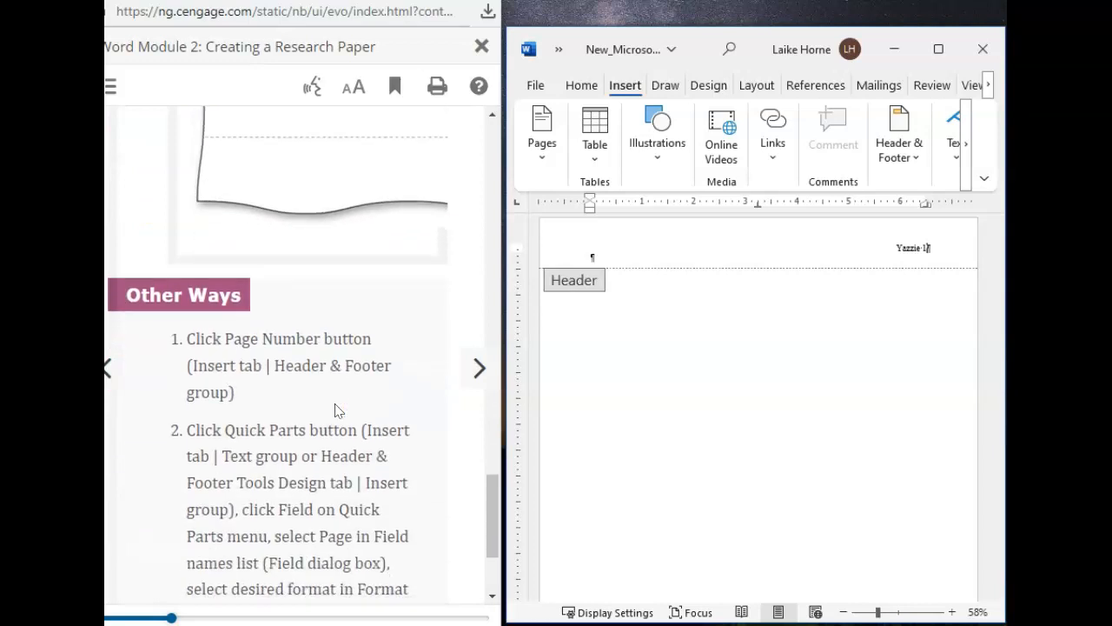
scroll(338, 410, "down", 2)
left_click(478, 369)
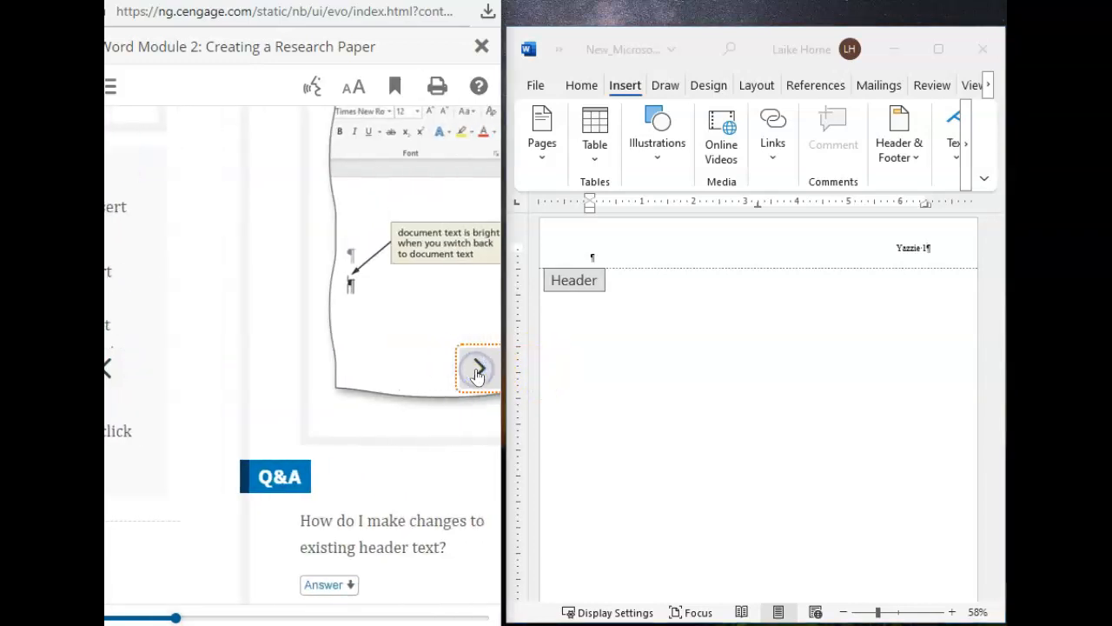
Step: Read step 1 of the textbook section on closing the header and switching back to the document text
scroll(325, 340, "down", 5)
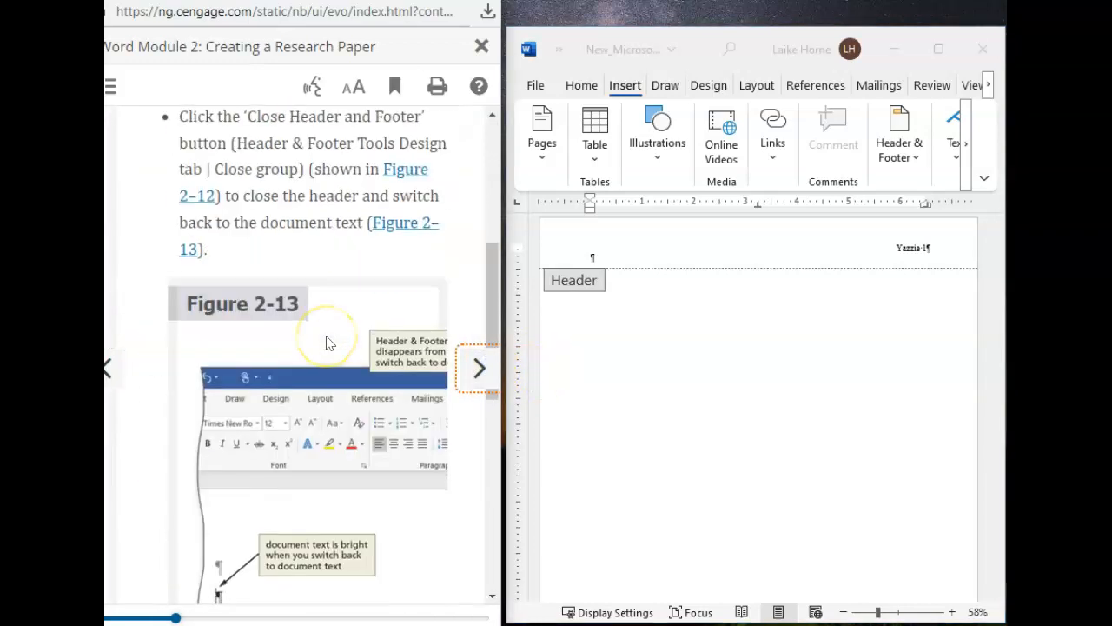
scroll(329, 342, "down", 3)
scroll(328, 342, "down", 3)
scroll(328, 343, "up", 8)
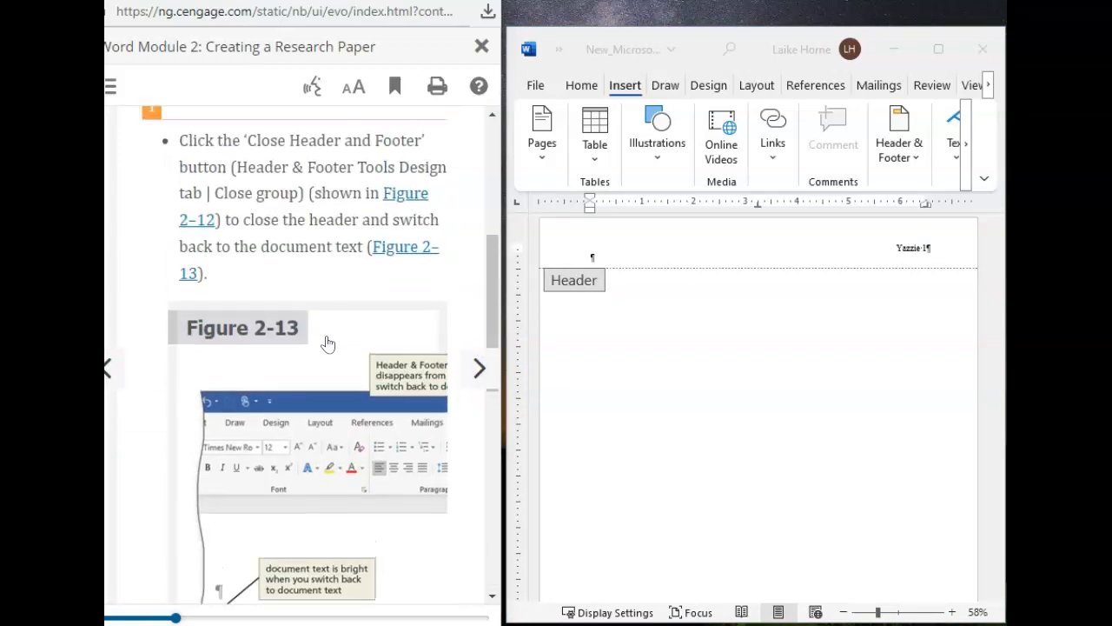
right_click(328, 342)
scroll(328, 343, "up", 1)
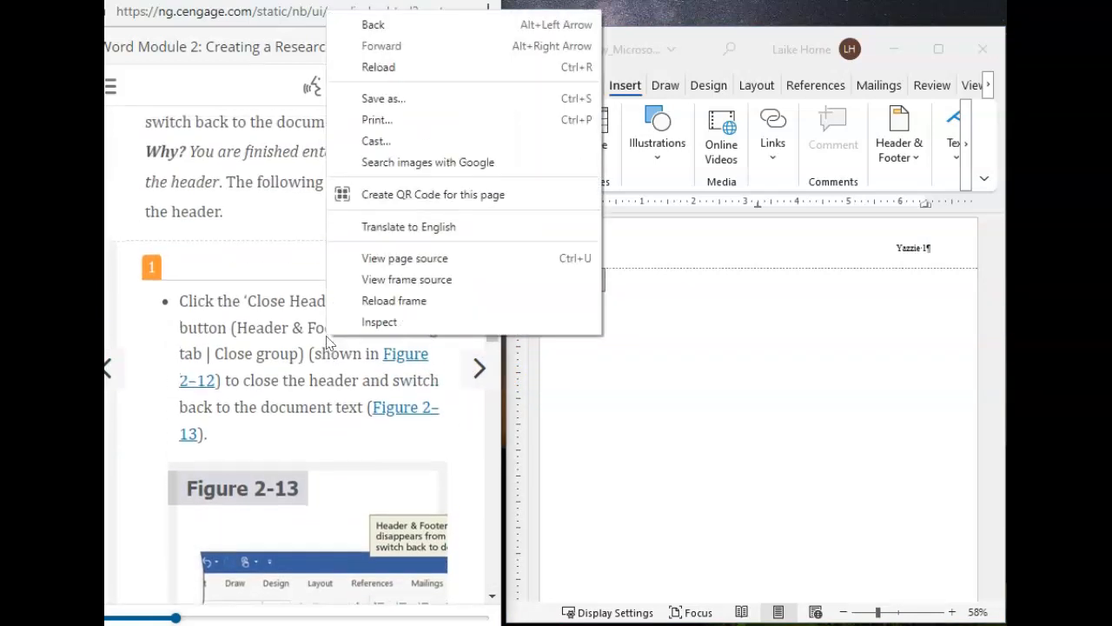
left_click(253, 358)
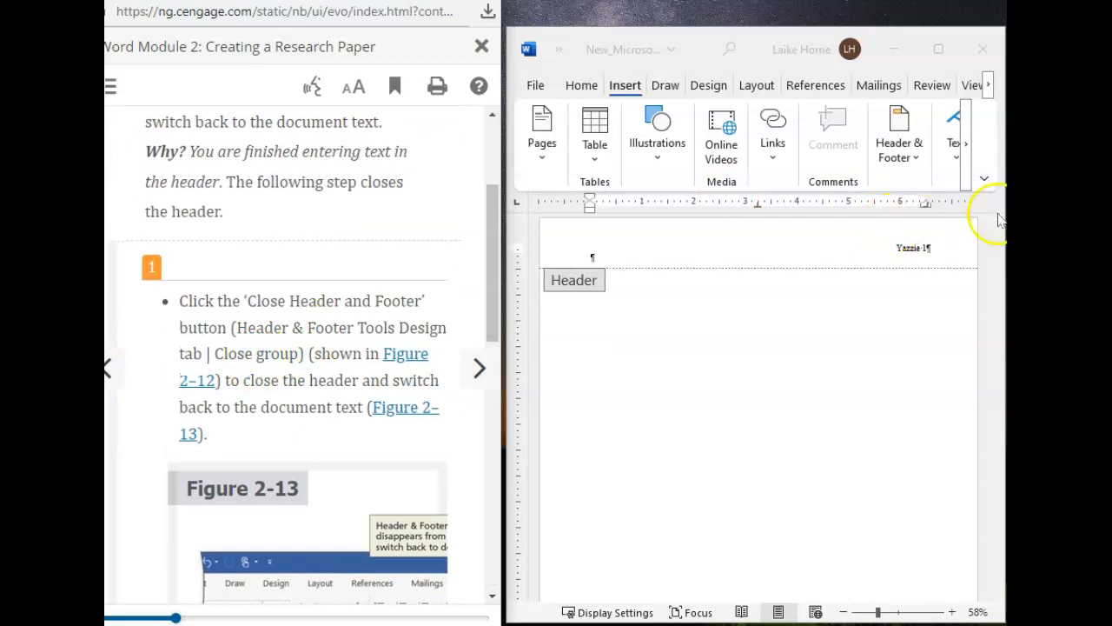
Step: Return to the Word document and maximize its window
left_click(971, 245)
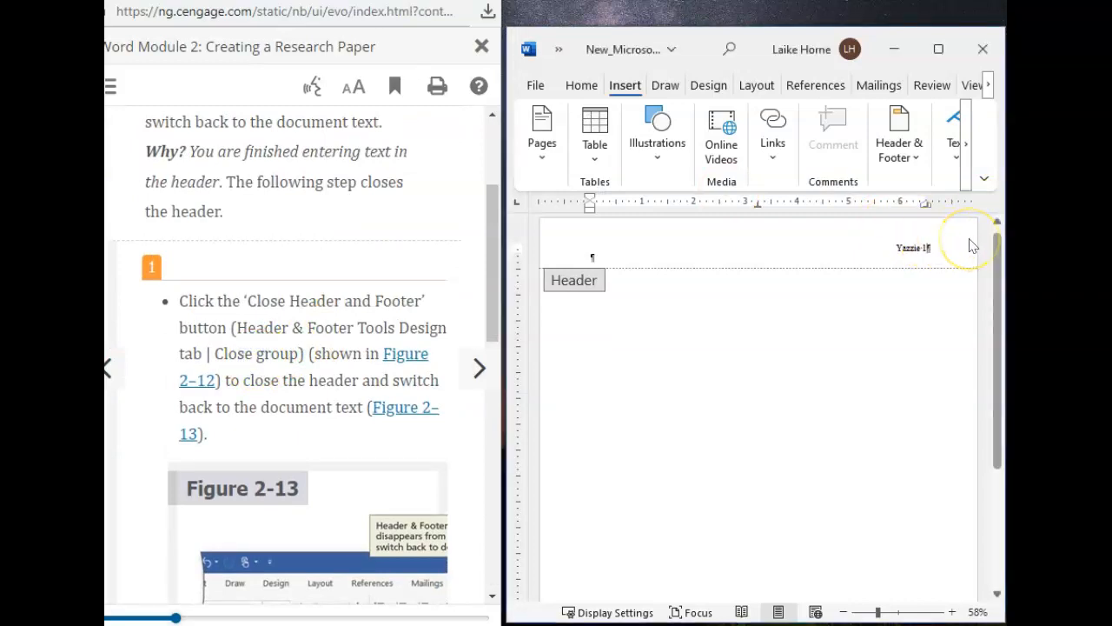
left_click_drag(995, 317, 986, 187)
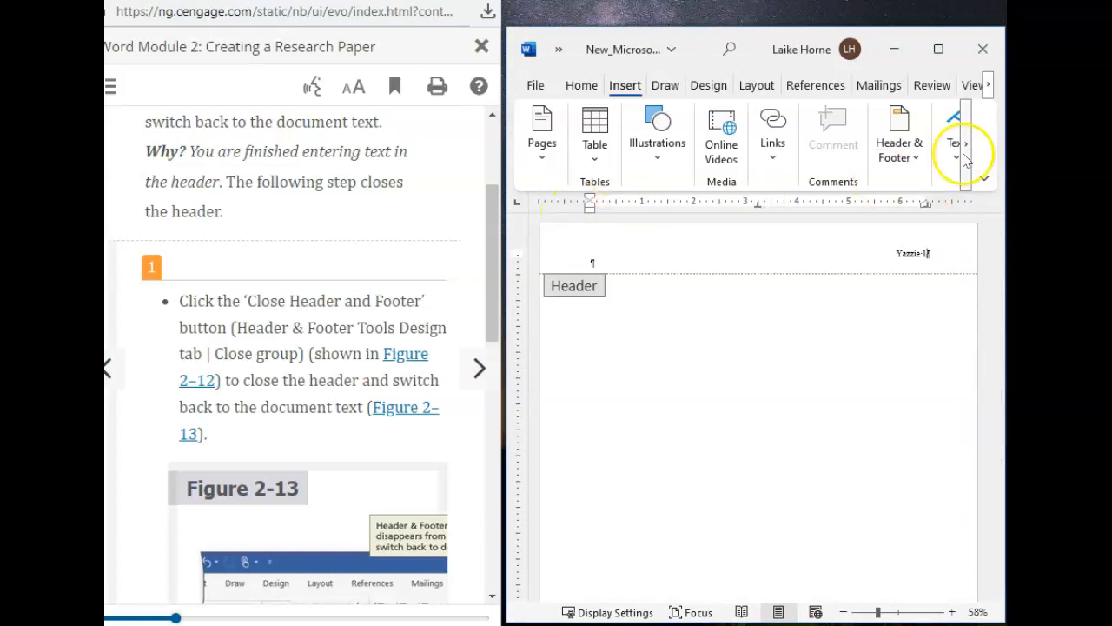
left_click(938, 49)
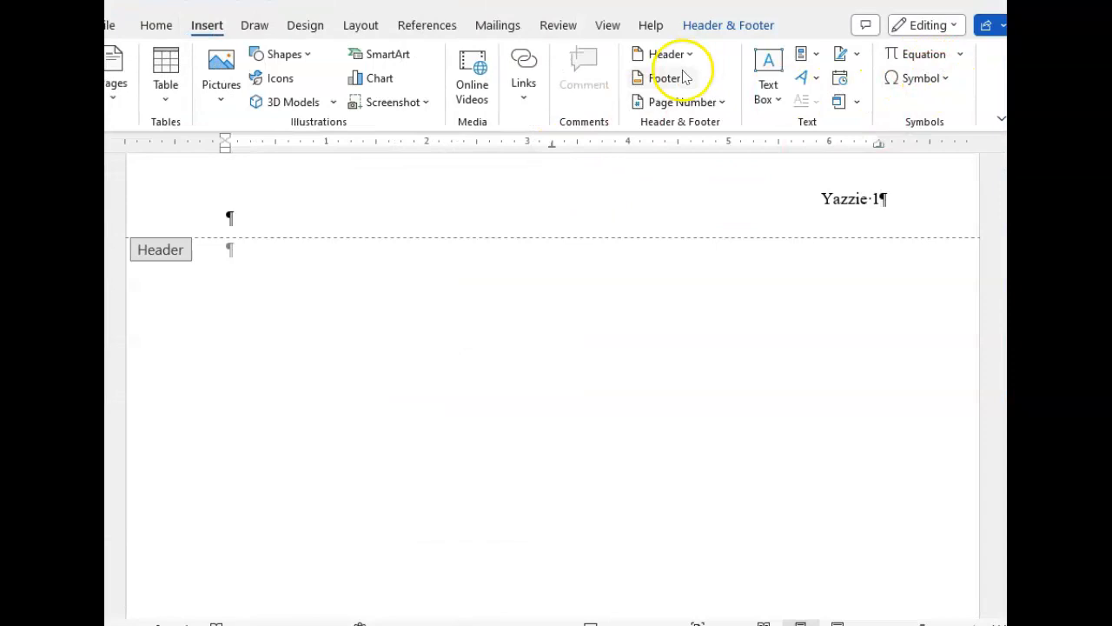
Step: Close the header to switch back to the document text, and restore the Word window beside the textbook
right_click(980, 219)
left_click(945, 213)
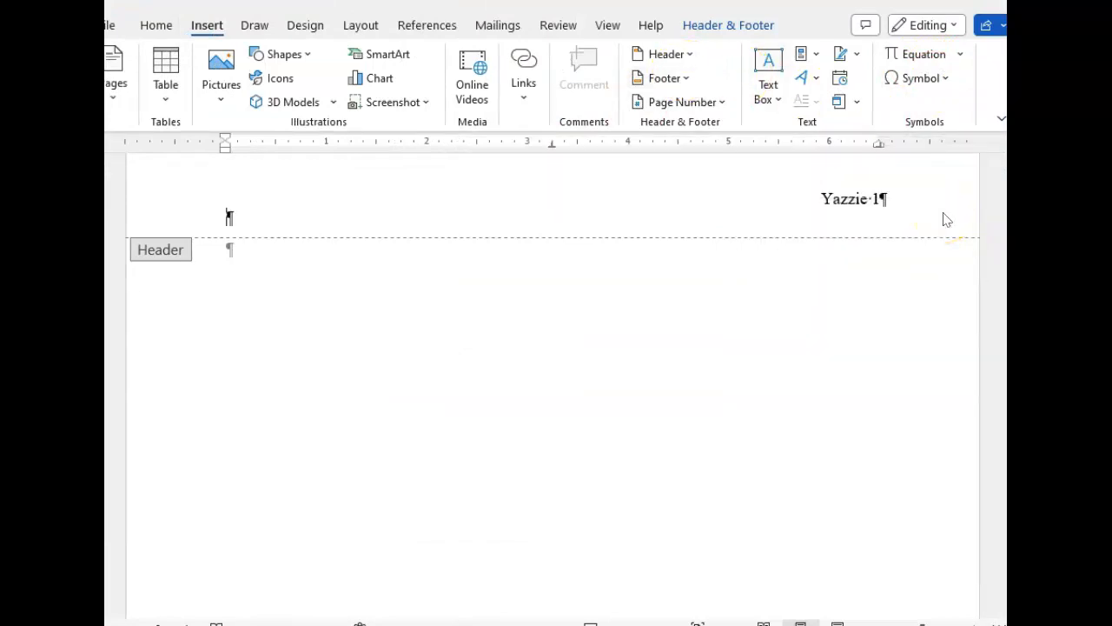
right_click(888, 219)
left_click(584, 203)
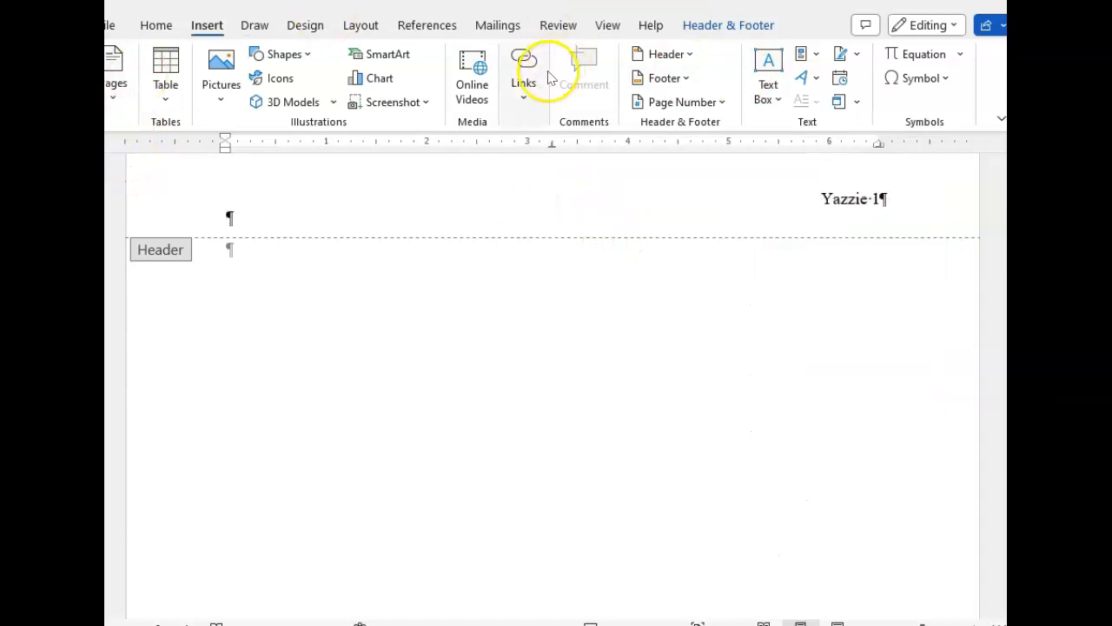
left_click(728, 26)
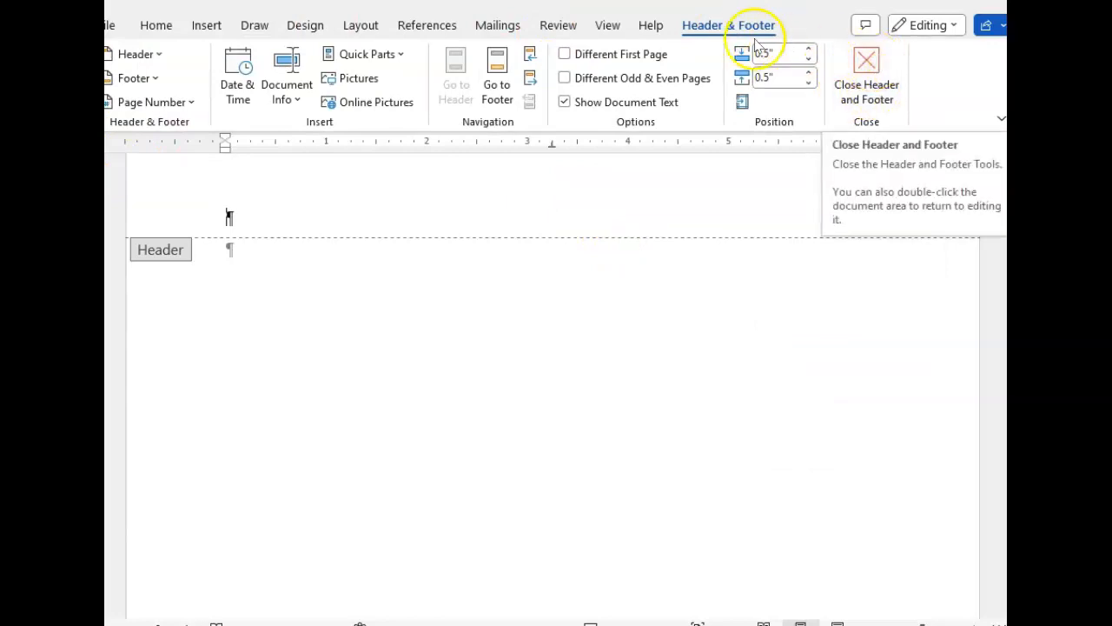
left_click(866, 74)
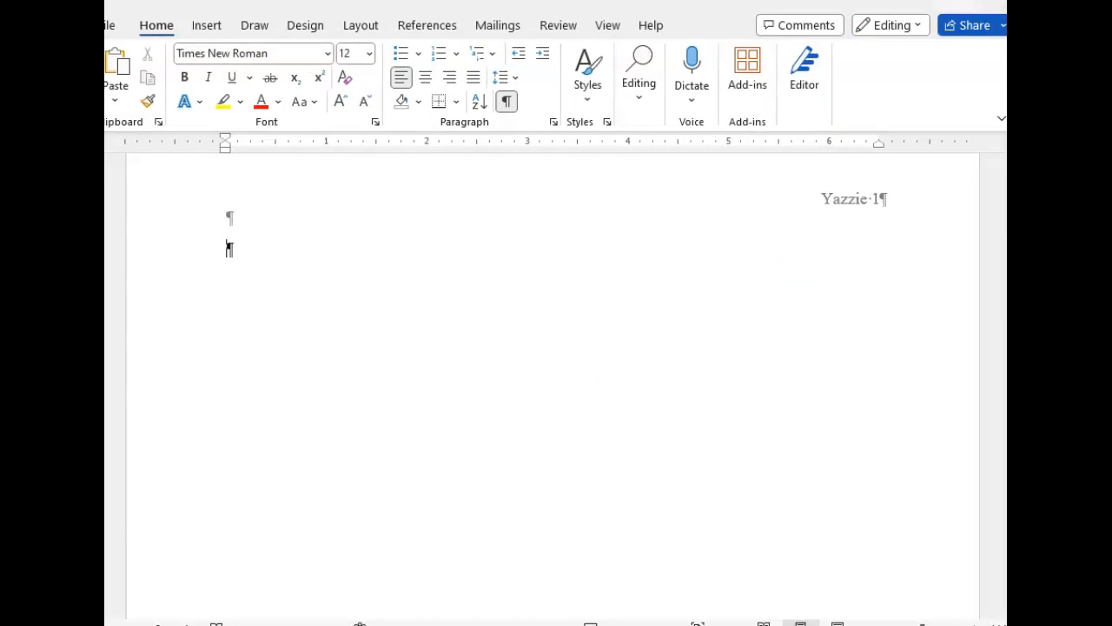
Step: Look through the rest of the section on closing the header and go to the next textbook section
scroll(278, 331, "down", 10)
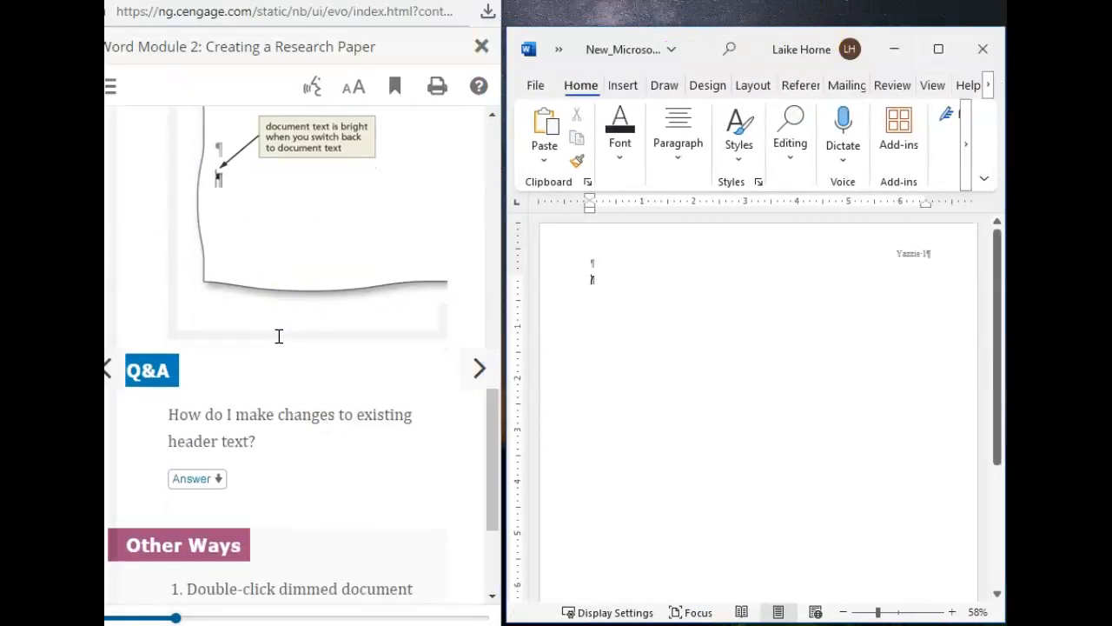
scroll(278, 336, "down", 4)
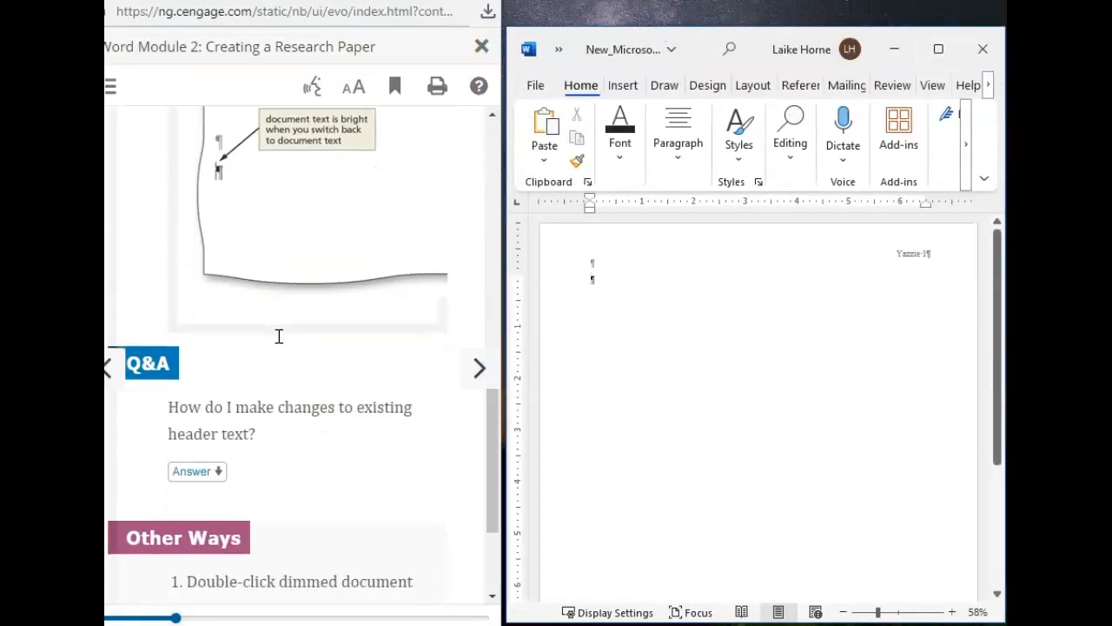
left_click(477, 378)
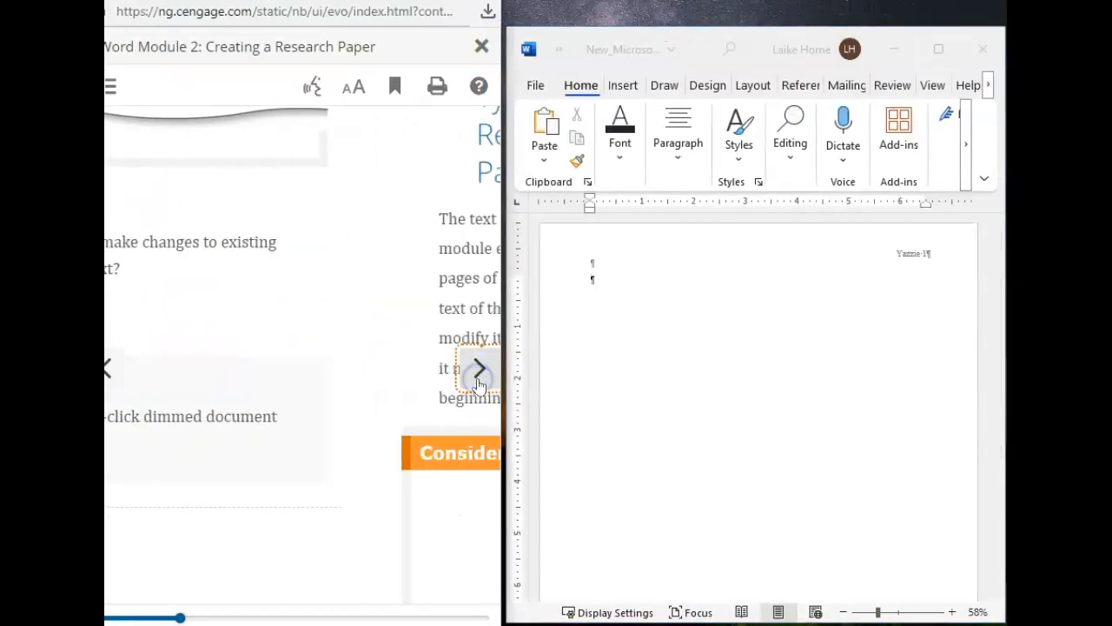
Step: Skim the textbook guidance on writing the first draft of a research paper and go to section WD 2-4a
scroll(222, 243, "down", 2)
scroll(222, 243, "down", 7)
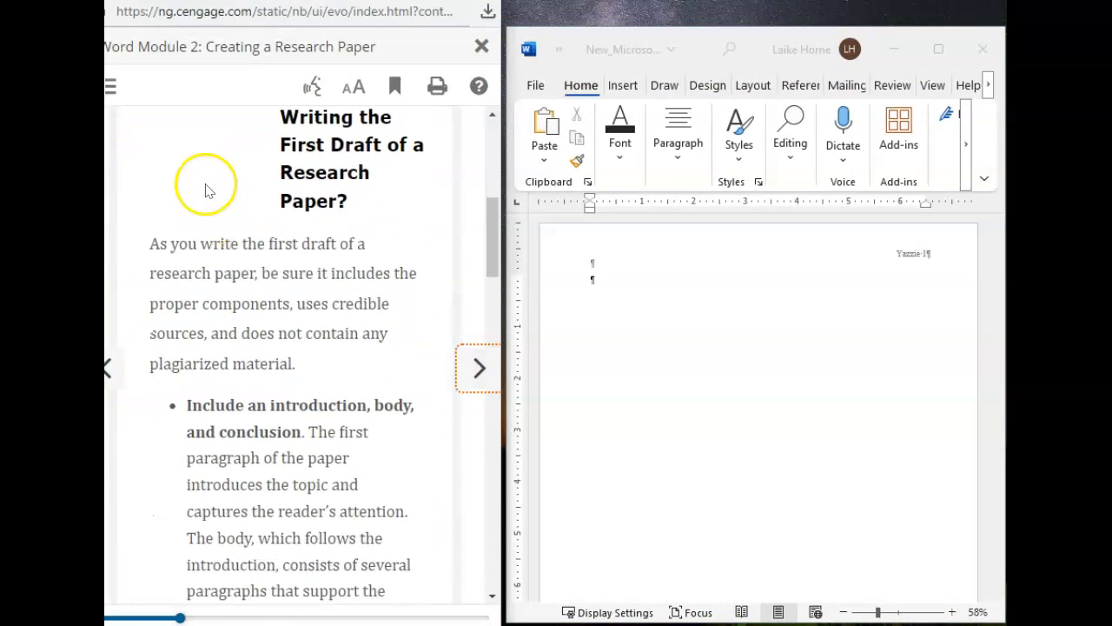
scroll(250, 349, "down", 8)
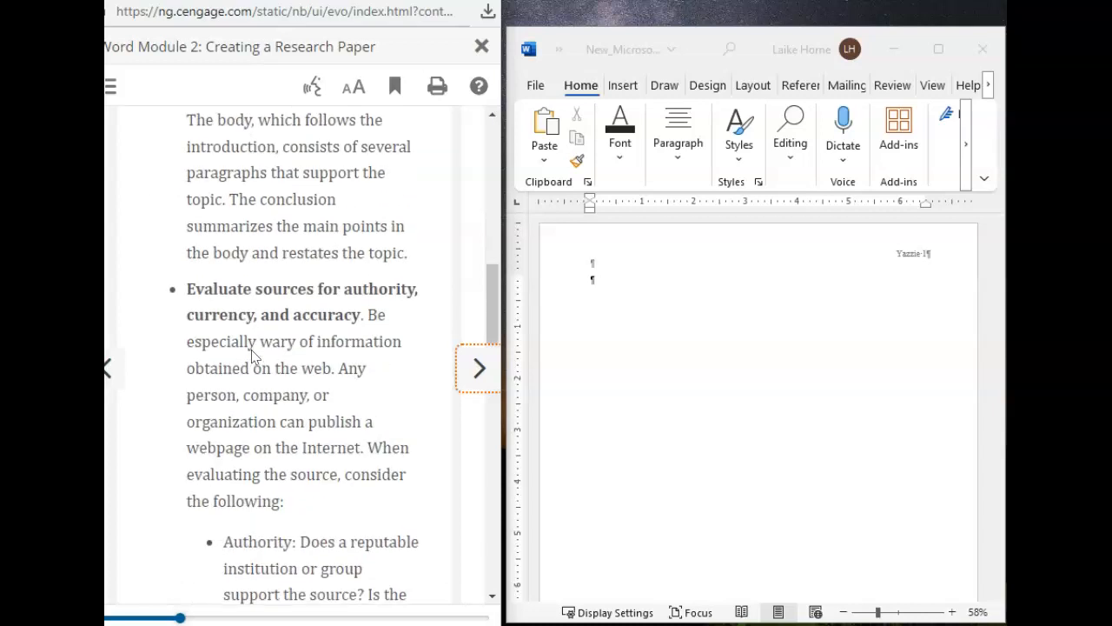
scroll(251, 349, "down", 13)
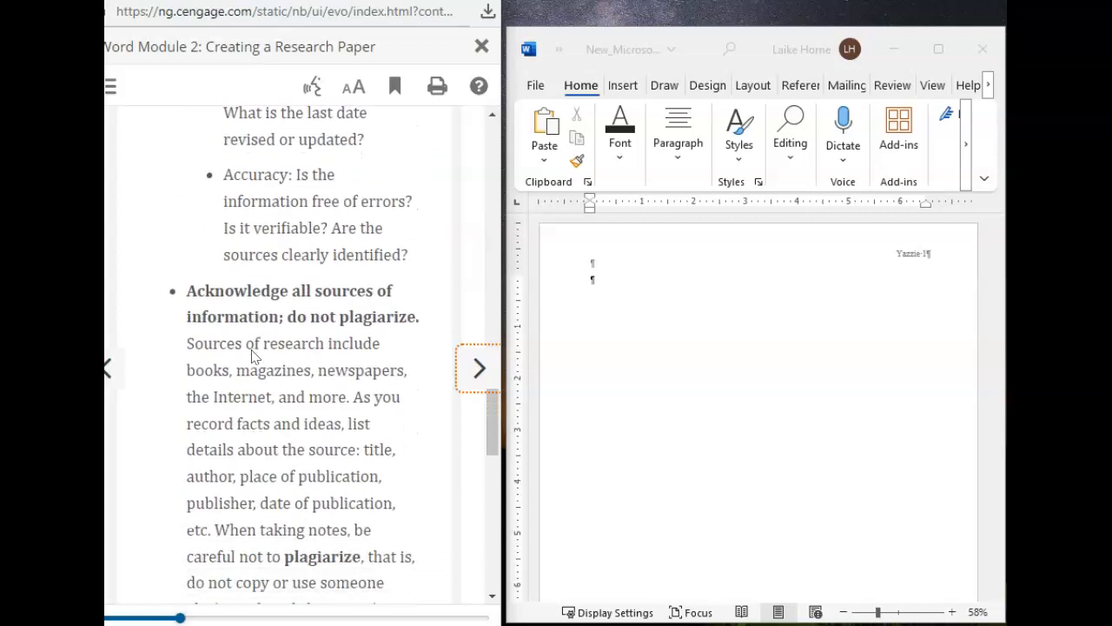
scroll(251, 354, "down", 8)
left_click(475, 433)
scroll(298, 560, "down", 8)
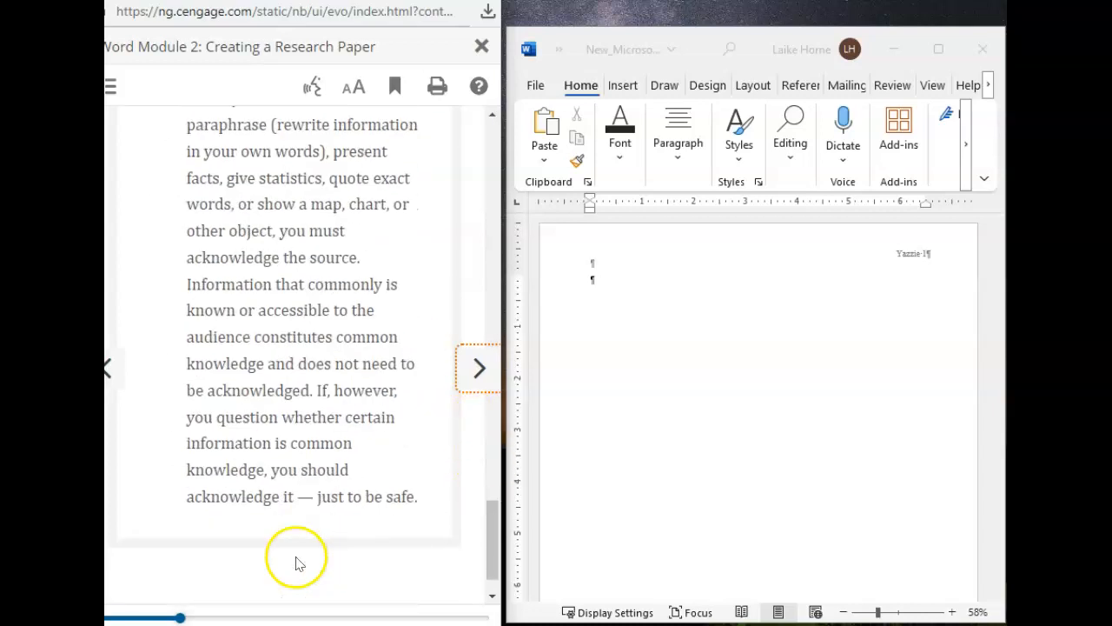
left_click(480, 372)
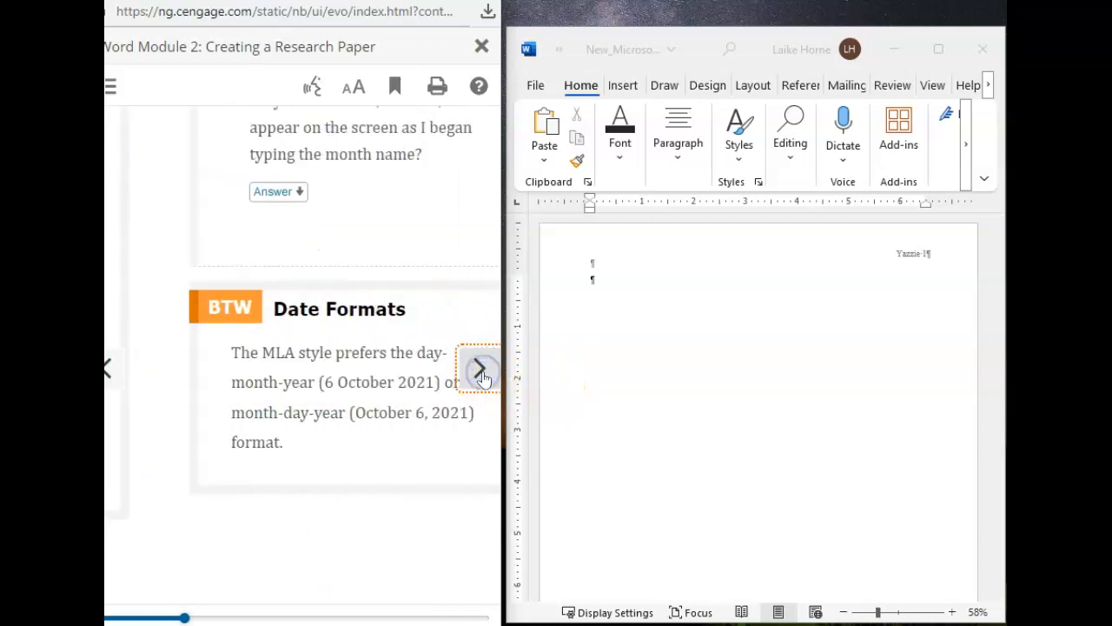
Step: Read the steps for entering name and course information, and check the insertion point location against Figure 2–13
scroll(412, 318, "down", 5)
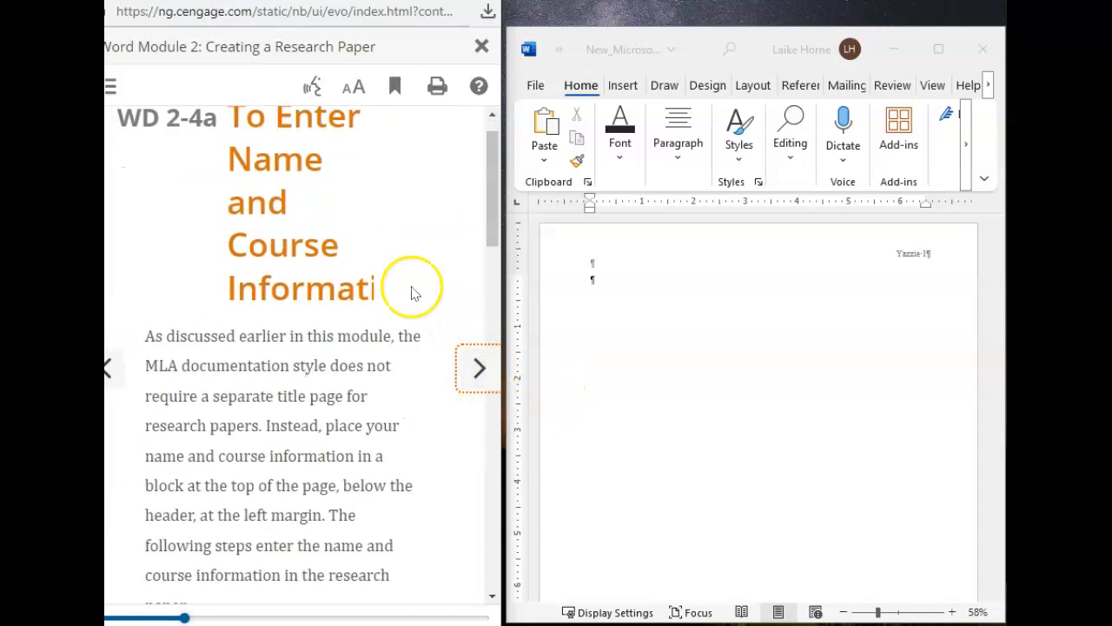
scroll(376, 151, "down", 1)
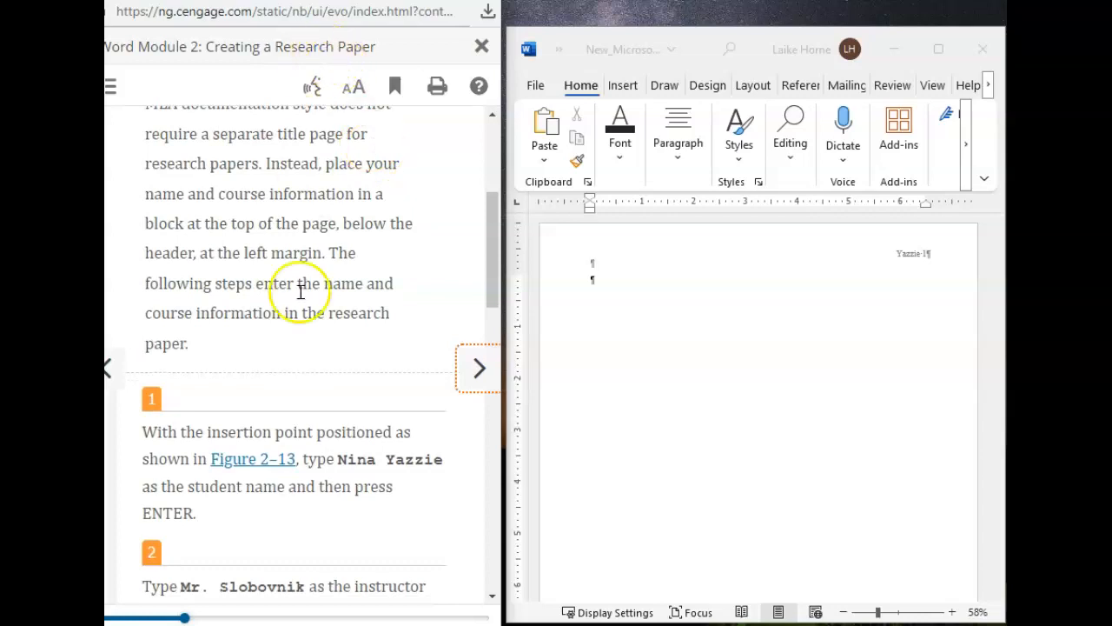
scroll(361, 450, "down", 4)
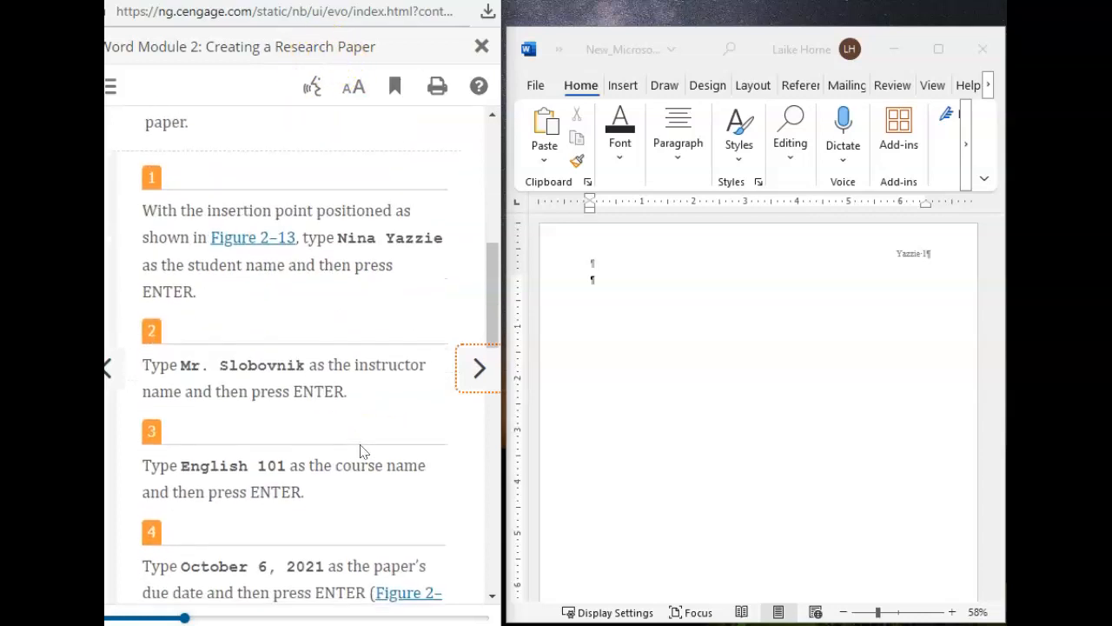
left_click(243, 232)
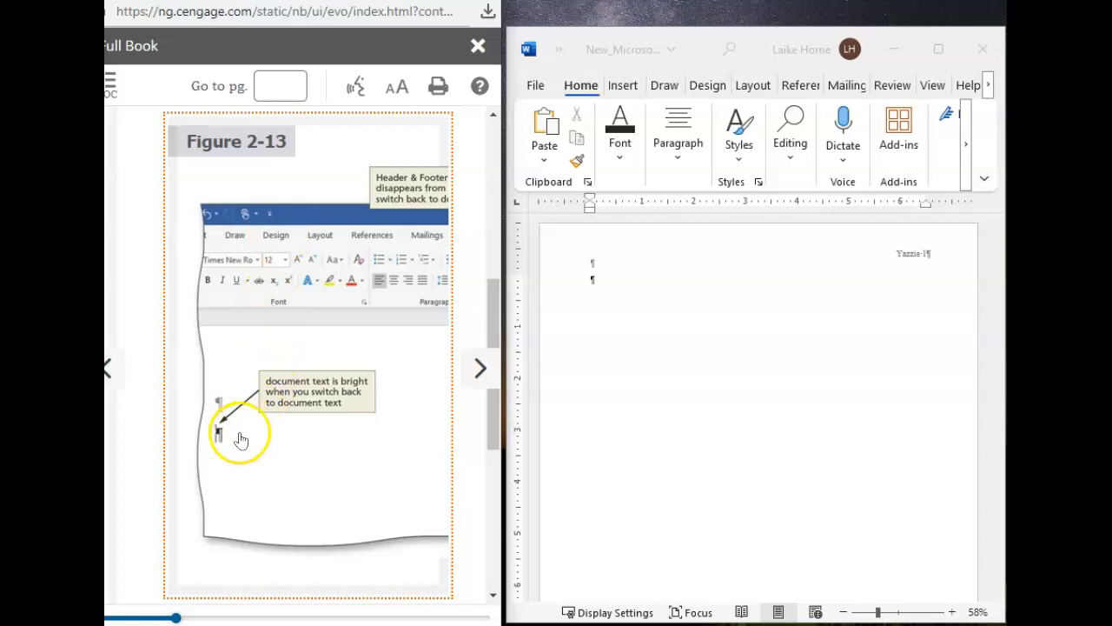
left_click(593, 282)
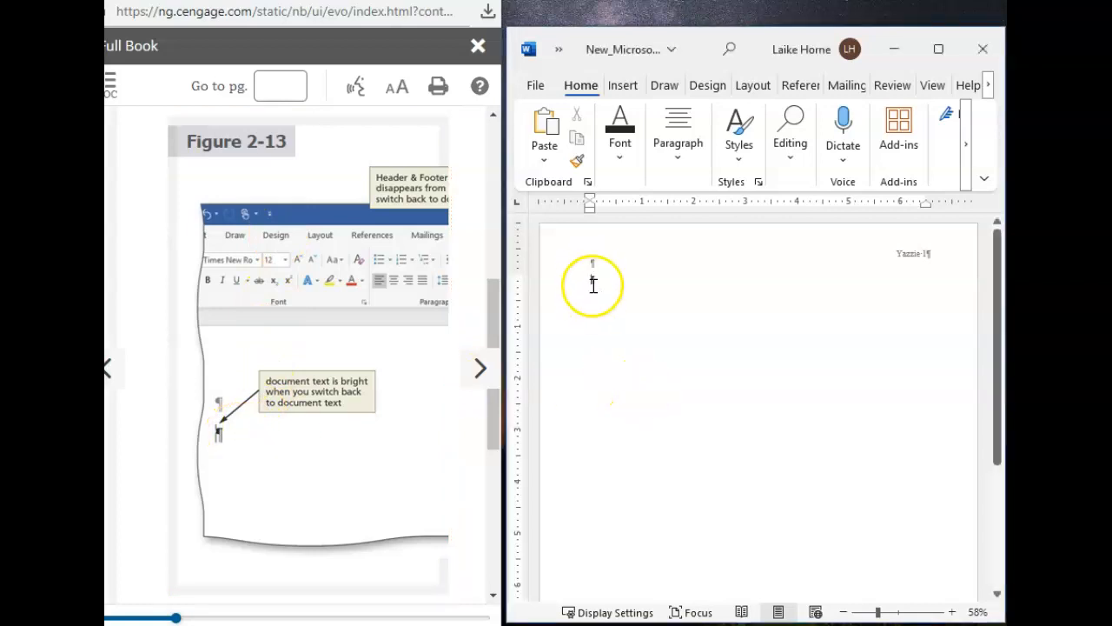
left_click(479, 50)
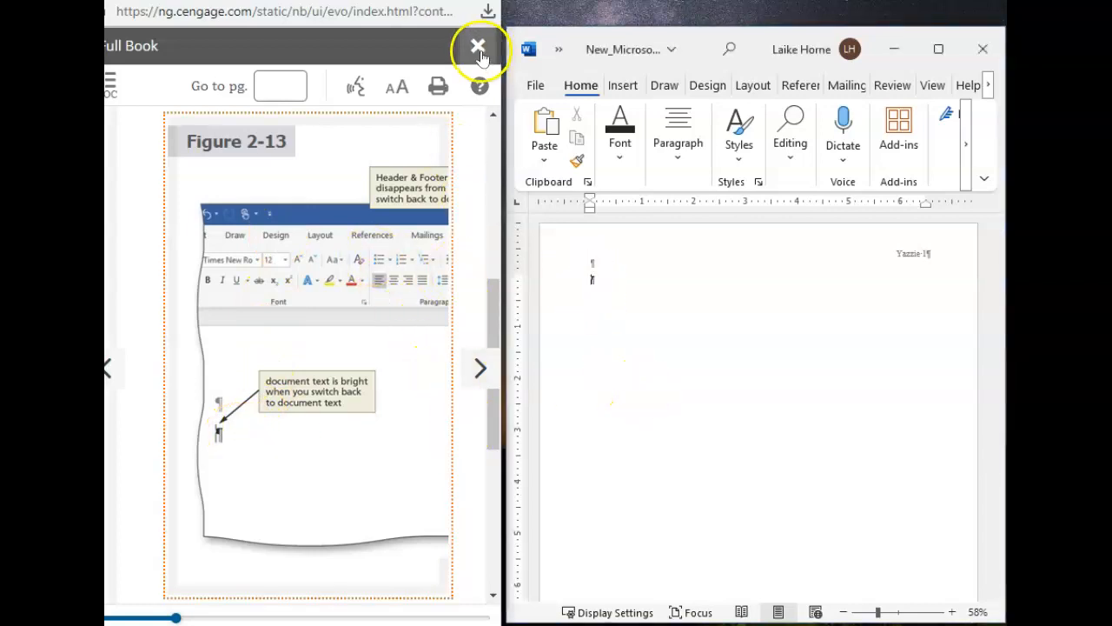
left_click(478, 48)
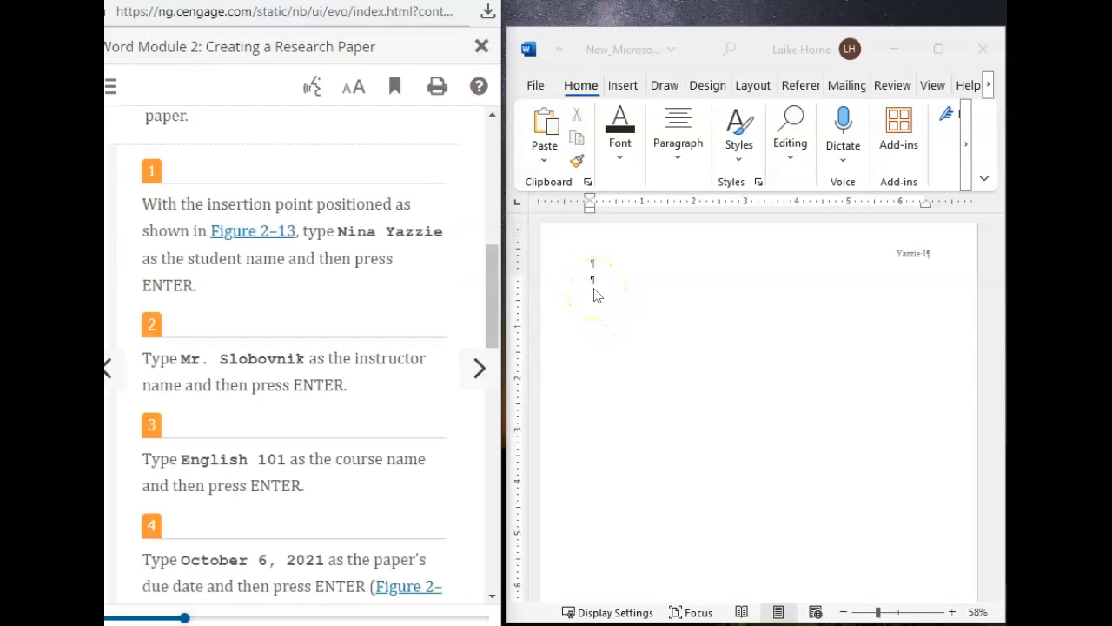
Step: Starting at the second paragraph mark, enter the student's name, the instructor's name, English 101 and October 6, 2021 on separate lines
left_click(594, 281)
type("Nina Yazzie")
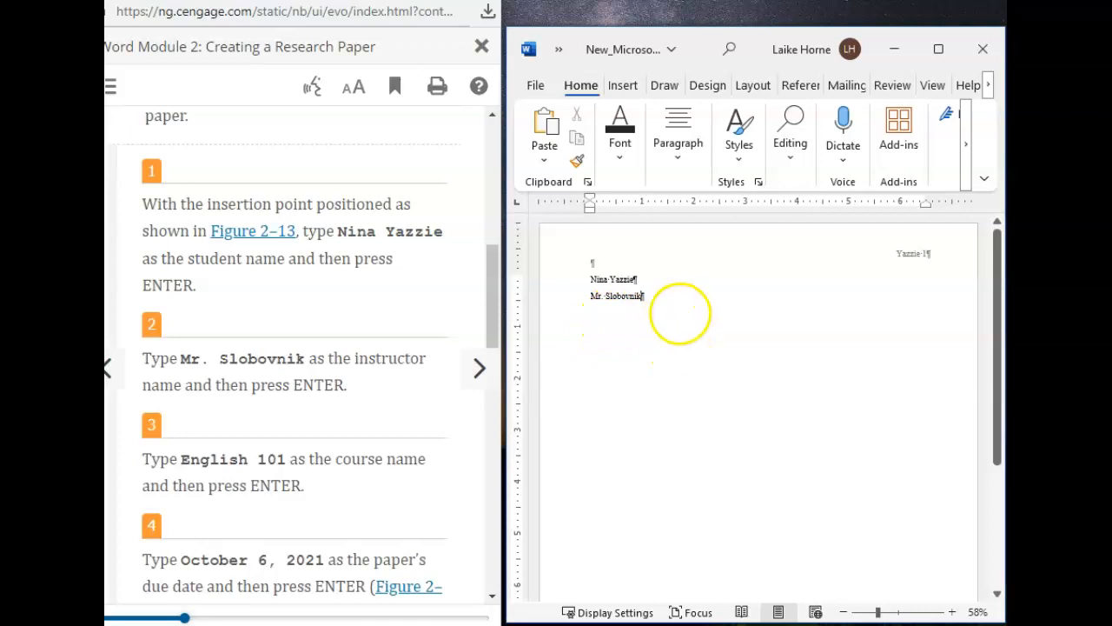
key("Return")
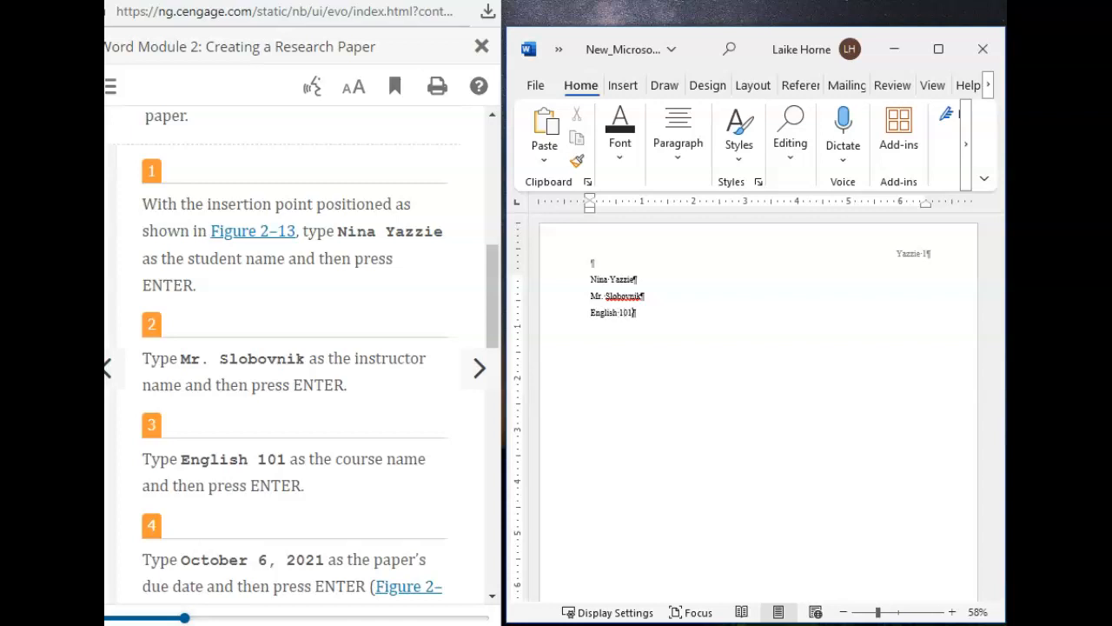
scroll(400, 440, "down", 1)
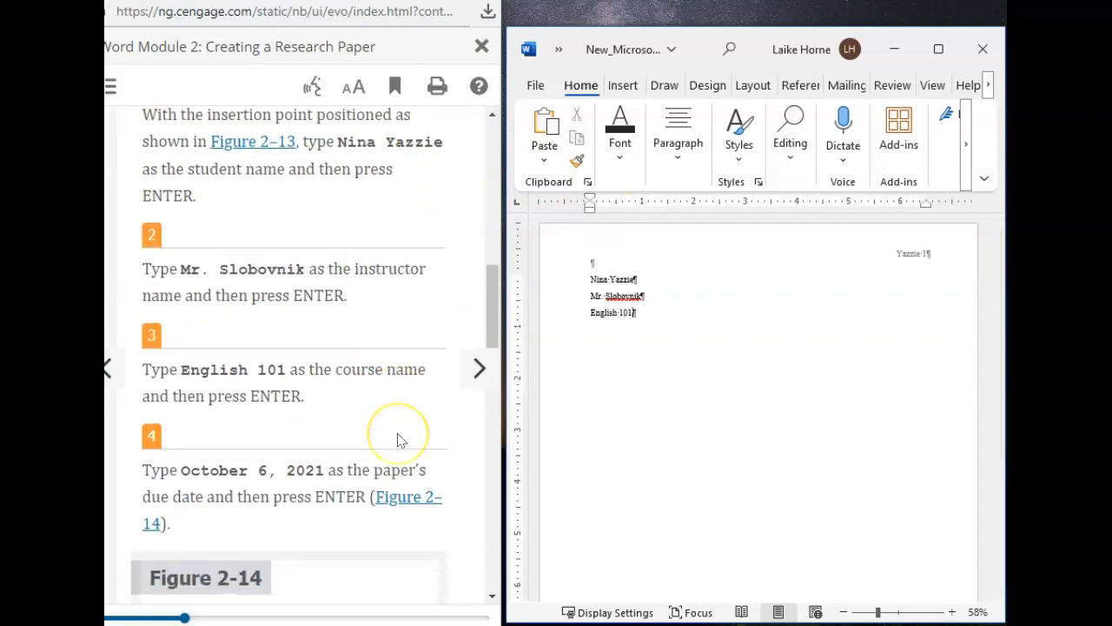
scroll(400, 440, "down", 1)
key("Return")
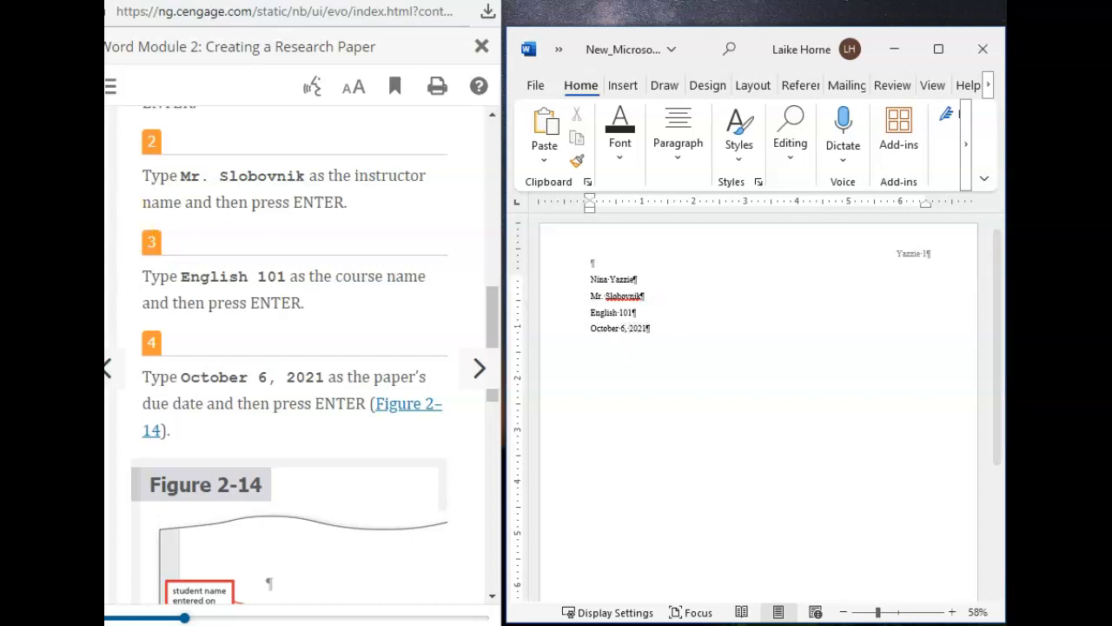
Step: Compare the name and course block with Figure 2-14 and go to the next textbook section, on Click and Type
scroll(290, 472, "down", 3)
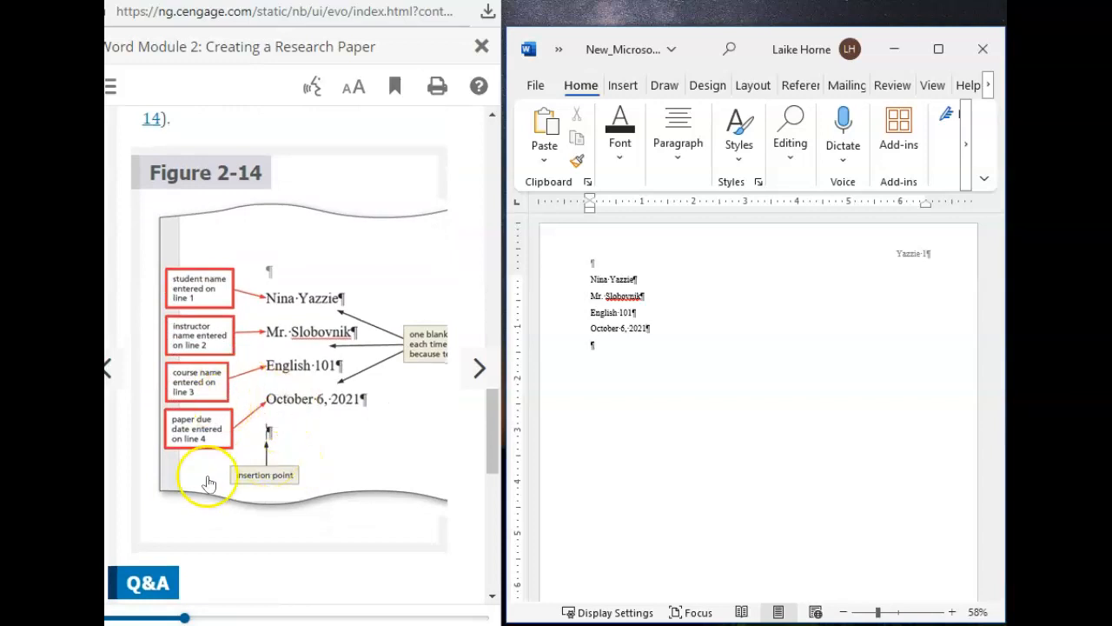
scroll(204, 482, "down", 5)
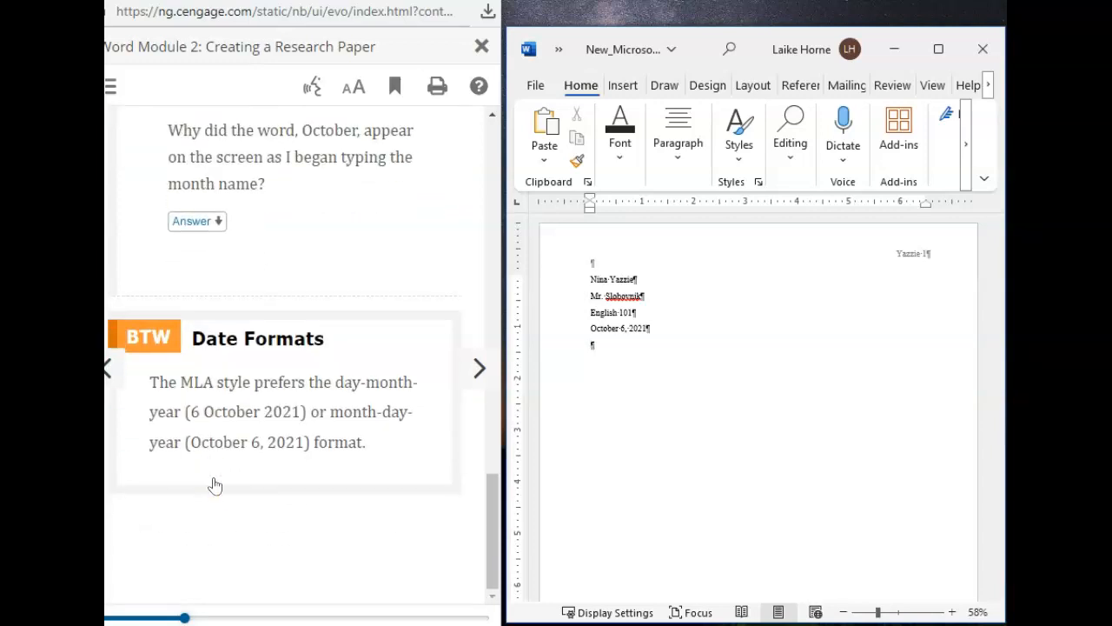
left_click(478, 370)
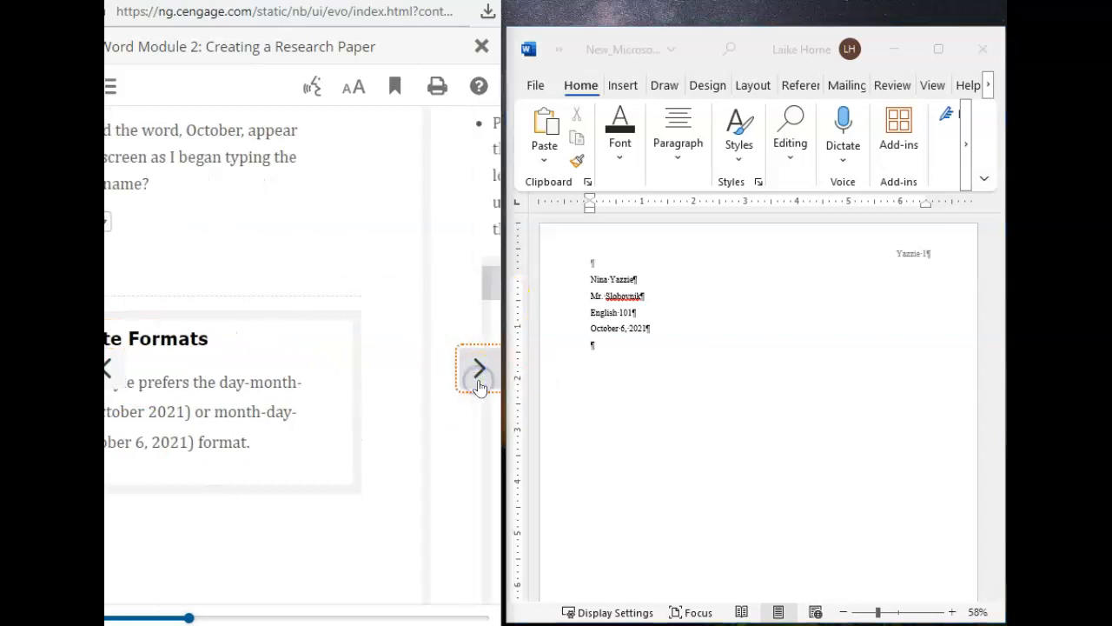
Step: Read step 1 of the Click and Type section on positioning the pointer for the centered title, and examine Figure 2-15
scroll(332, 335, "down", 6)
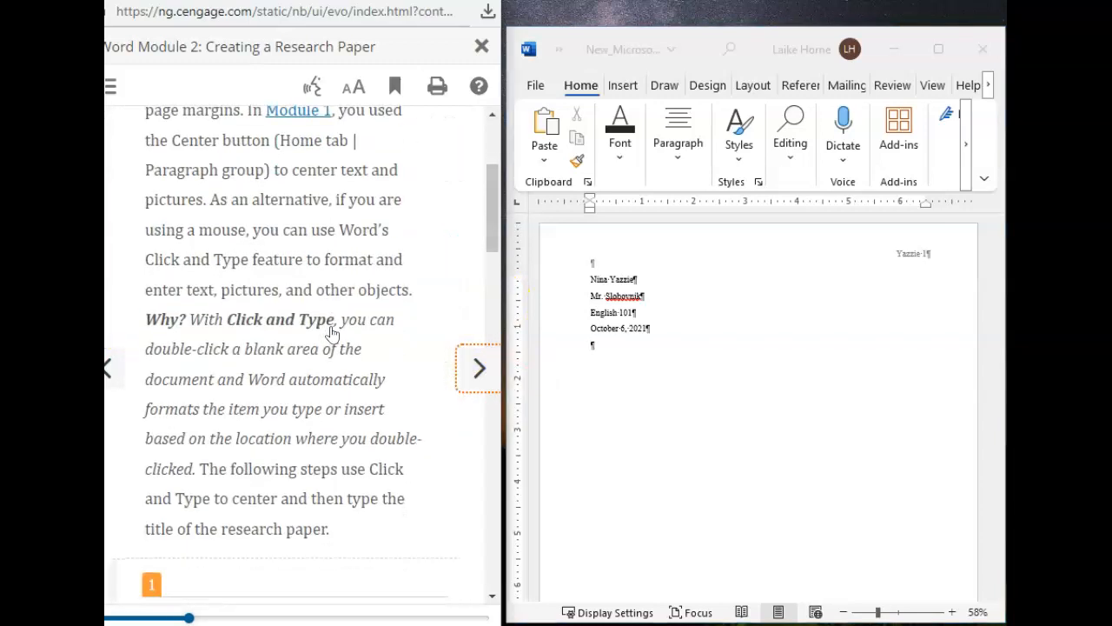
scroll(333, 335, "down", 3)
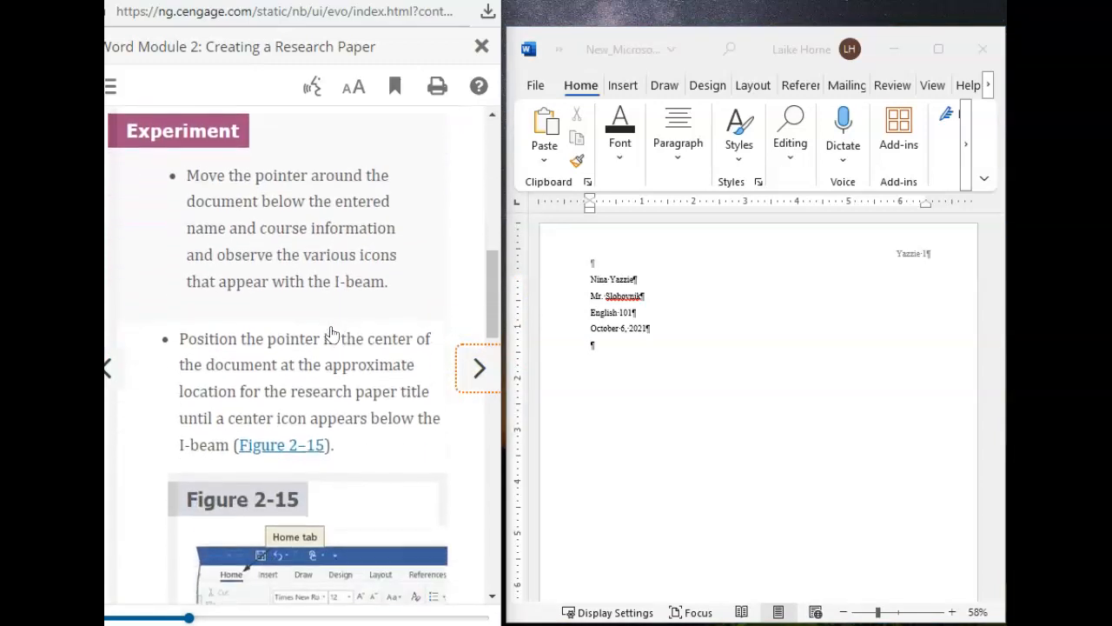
scroll(331, 334, "down", 1)
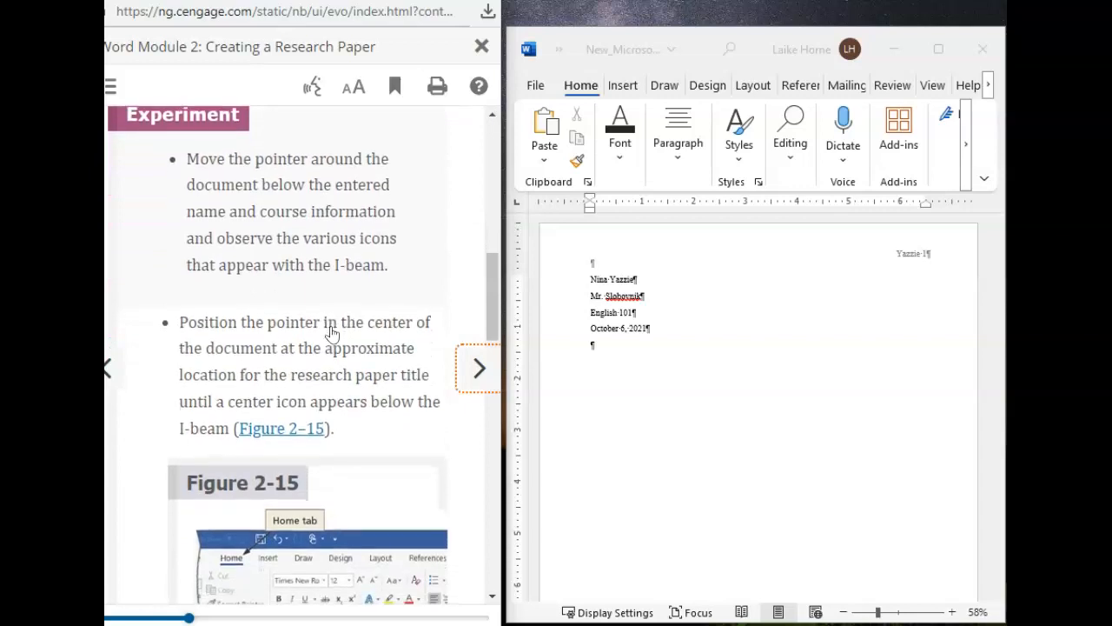
scroll(359, 305, "down", 2)
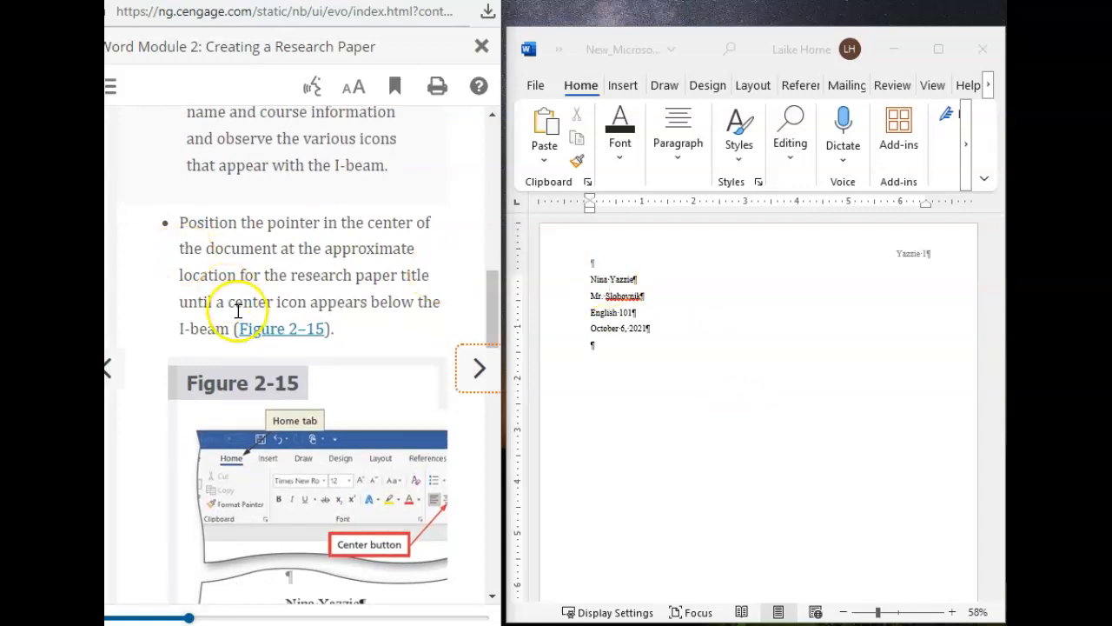
scroll(186, 281, "down", 2)
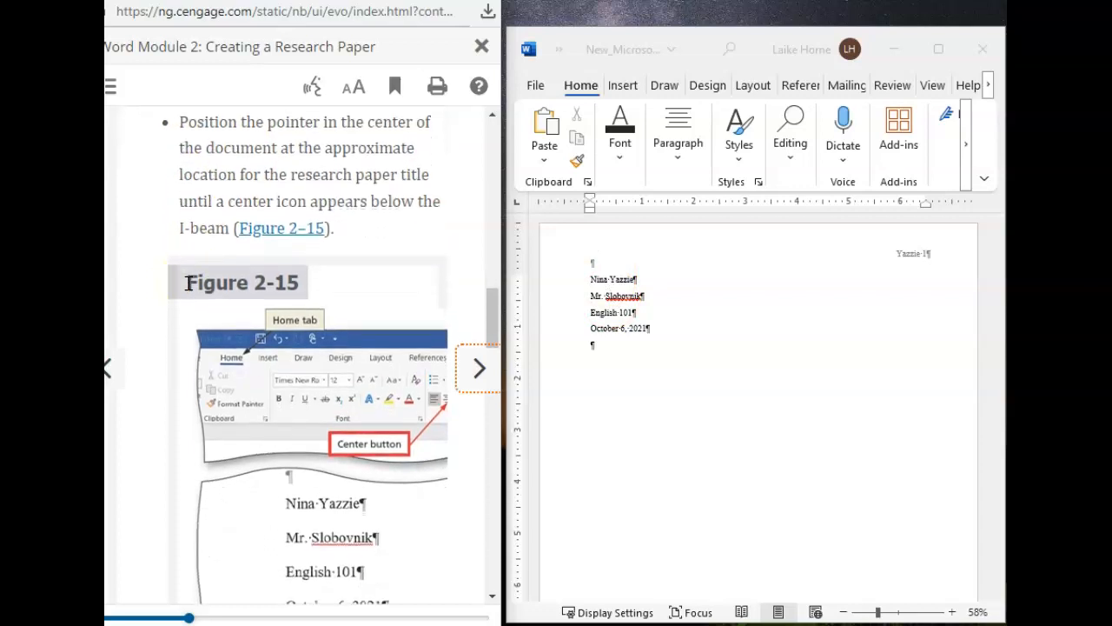
scroll(188, 282, "down", 1)
scroll(329, 377, "down", 1)
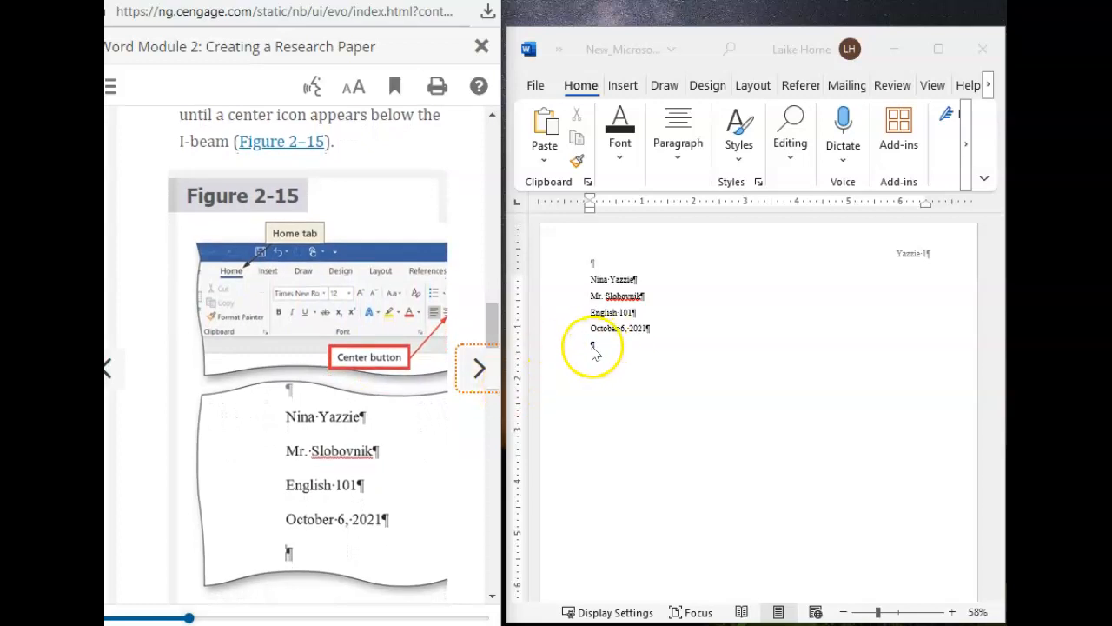
scroll(256, 306, "down", 3)
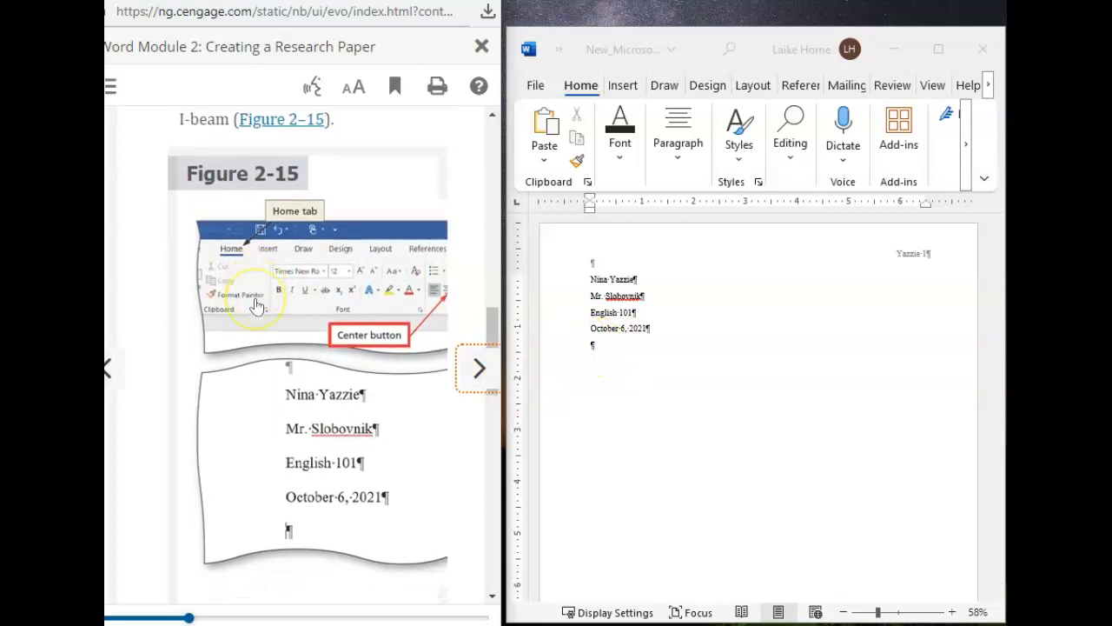
scroll(256, 306, "up", 3)
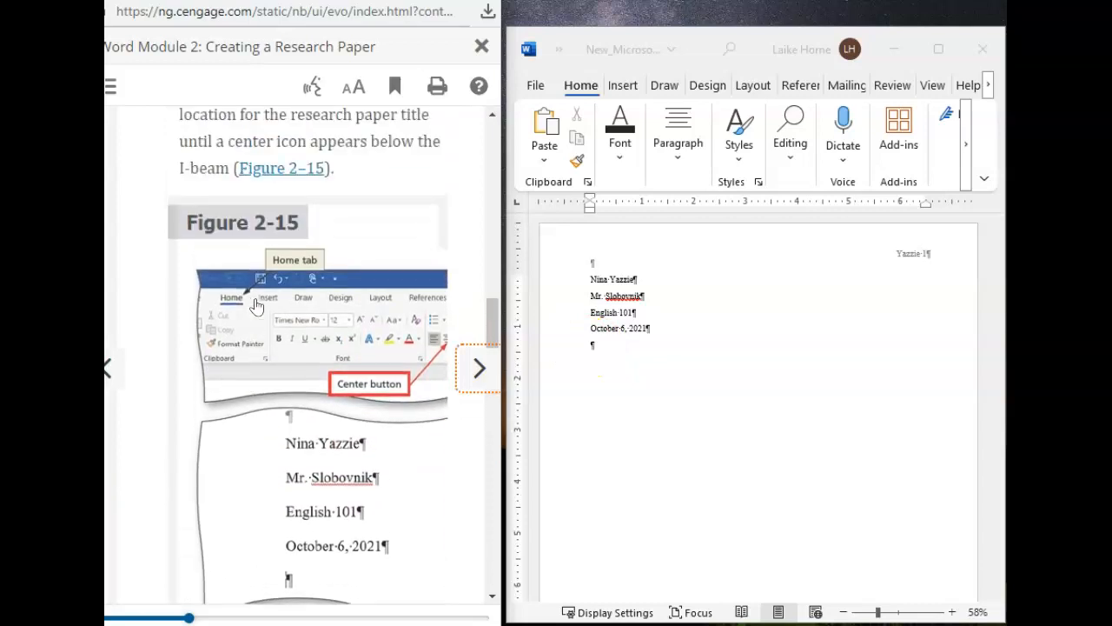
scroll(256, 306, "up", 1)
left_click(284, 227)
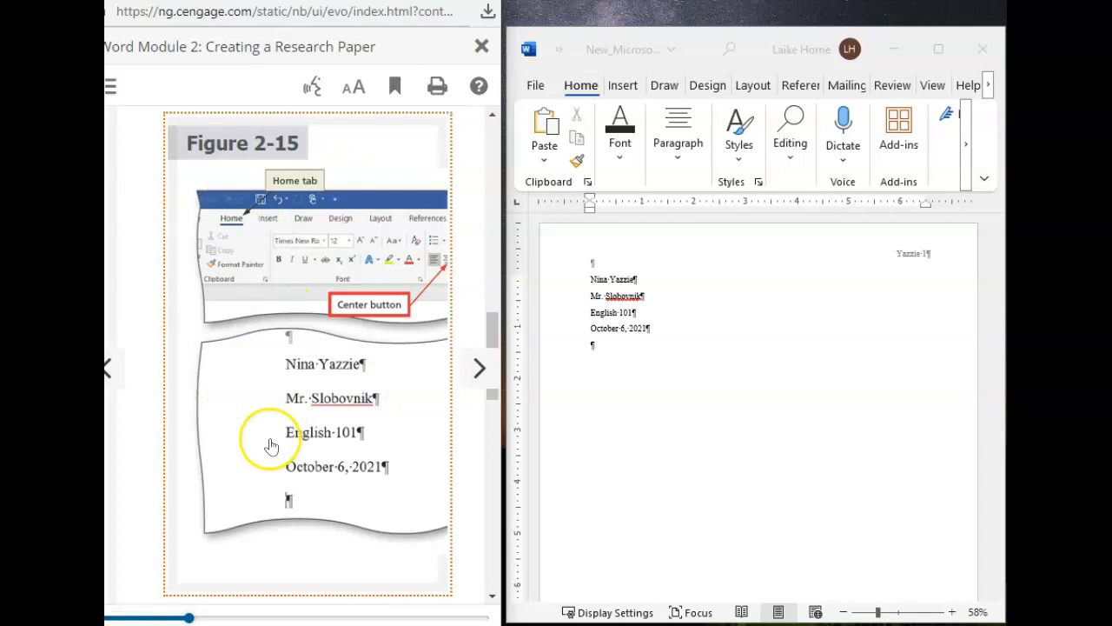
scroll(272, 446, "down", 1)
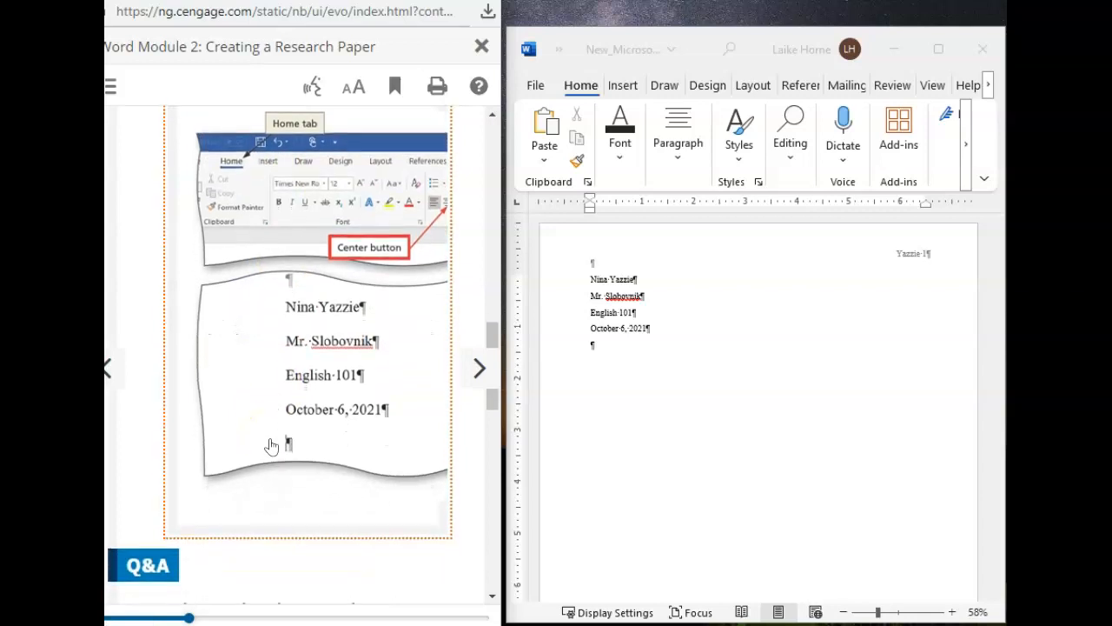
Step: Examine the enlarged Figure 2-15 and reread steps 1 to 3 of Click and Type, comparing the insertion point location in the document
left_click(375, 324)
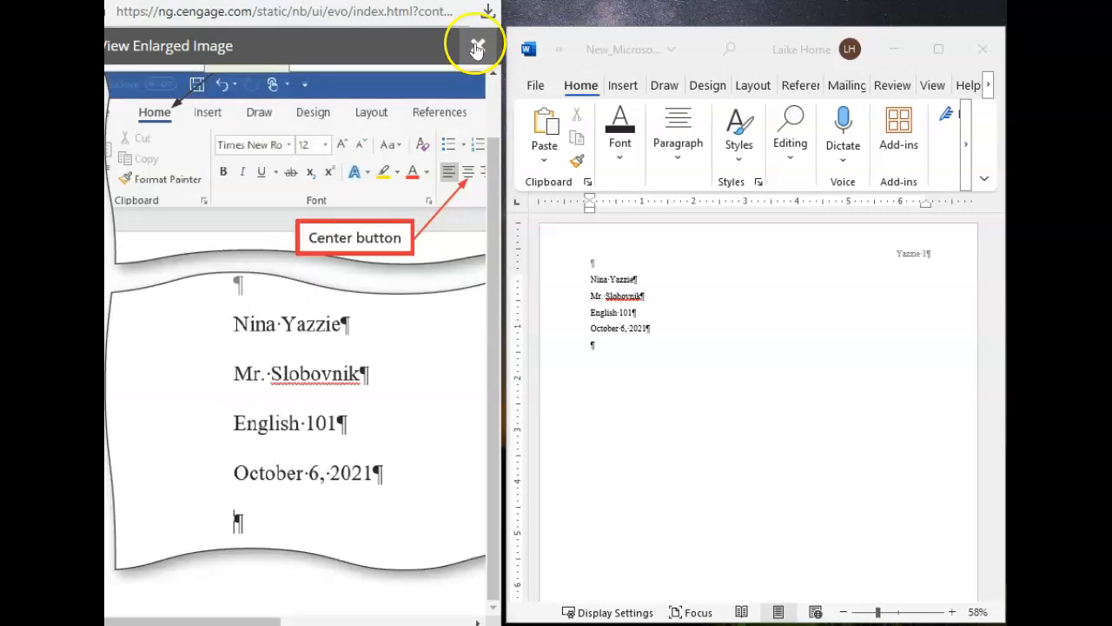
left_click(474, 47)
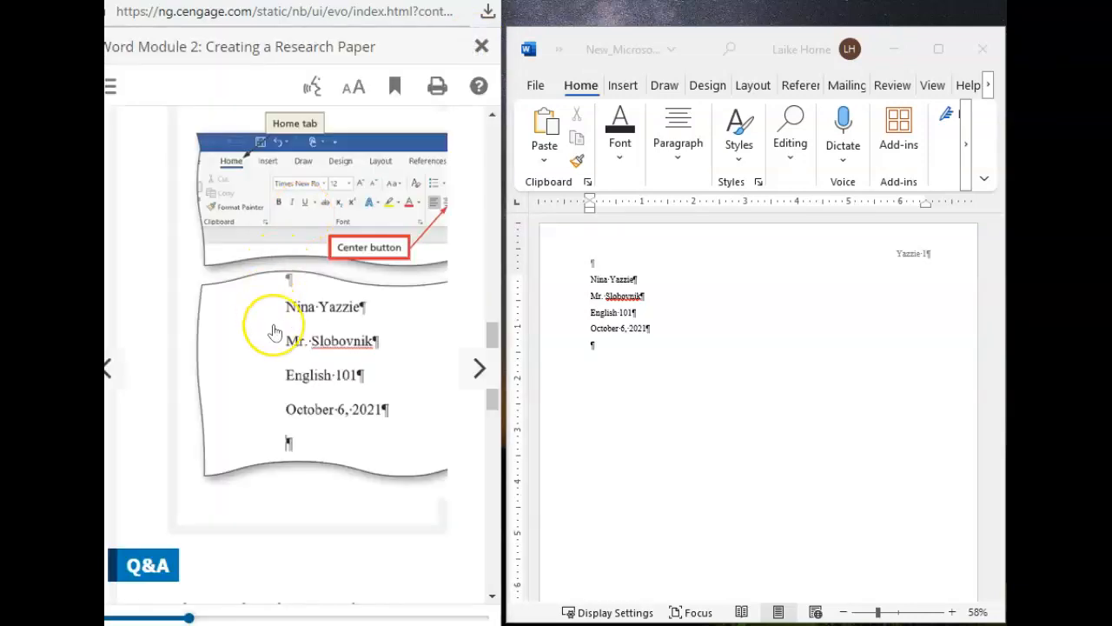
scroll(276, 328, "down", 4)
scroll(368, 489, "down", 5)
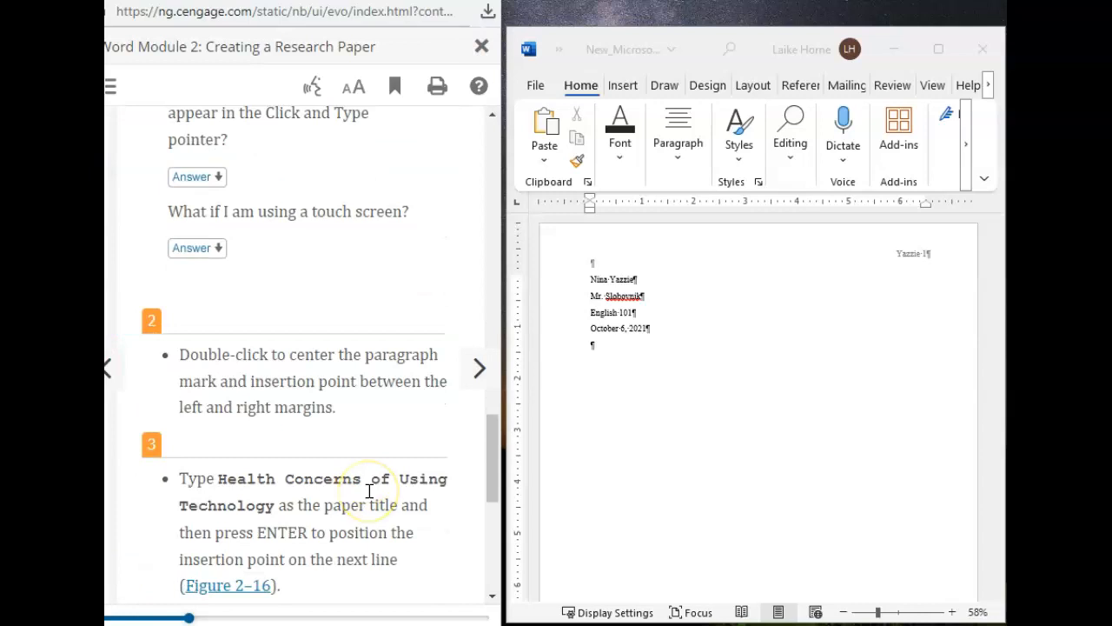
left_click(592, 348)
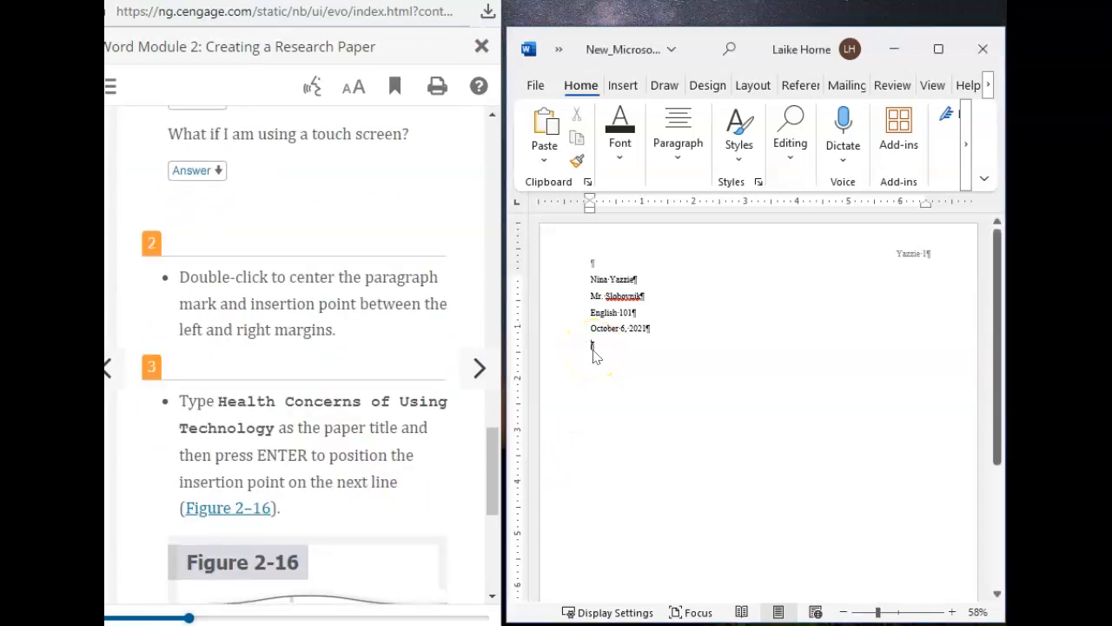
scroll(347, 330, "up", 10)
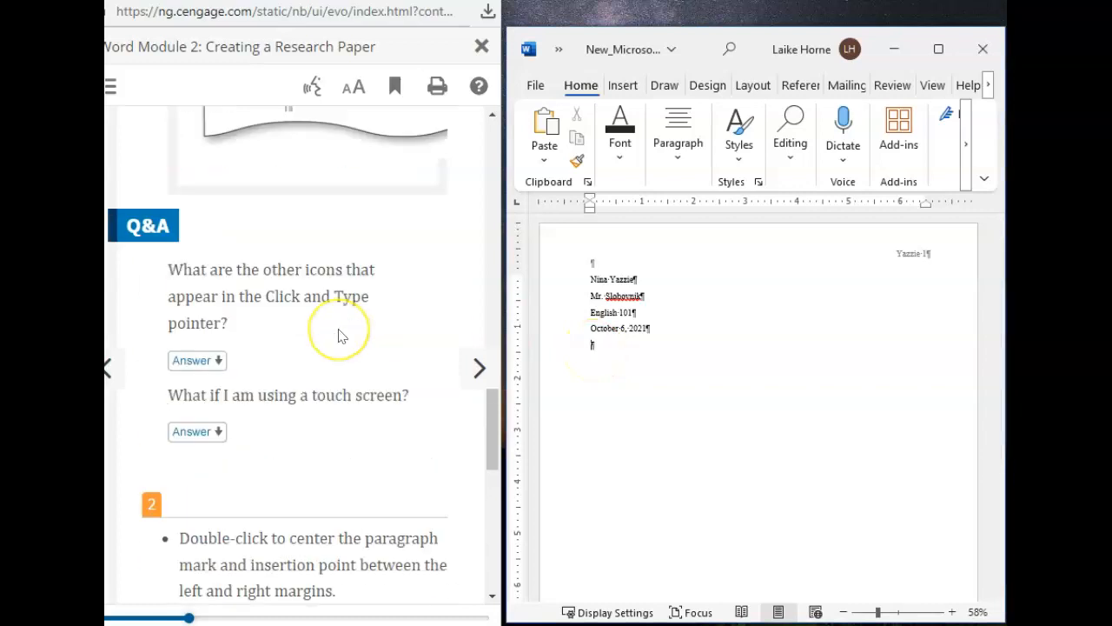
scroll(340, 336, "up", 6)
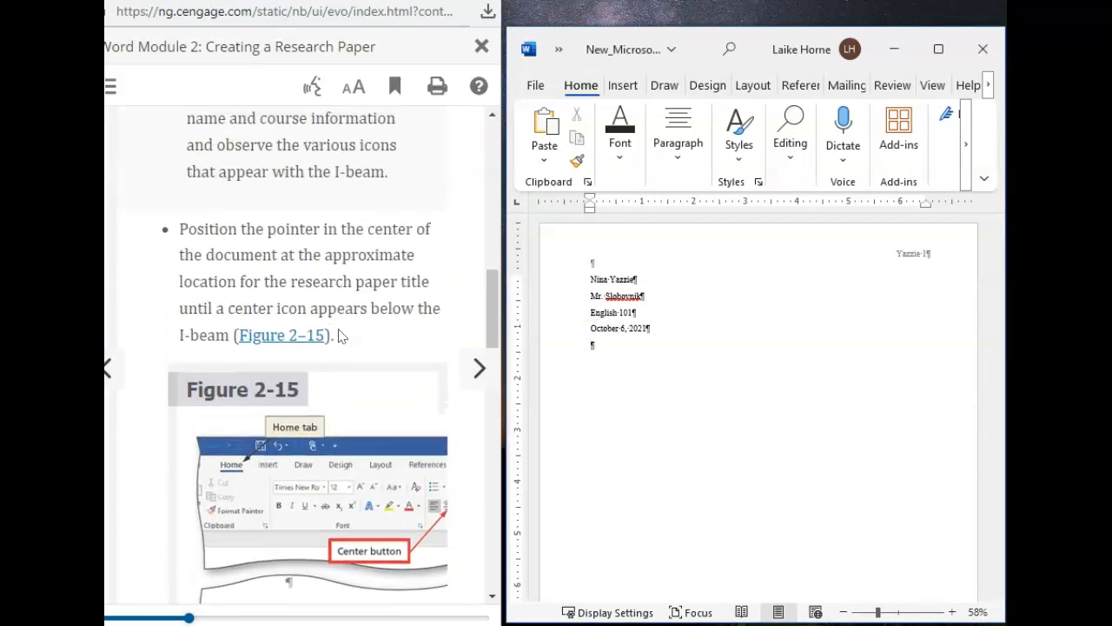
scroll(340, 332, "up", 3)
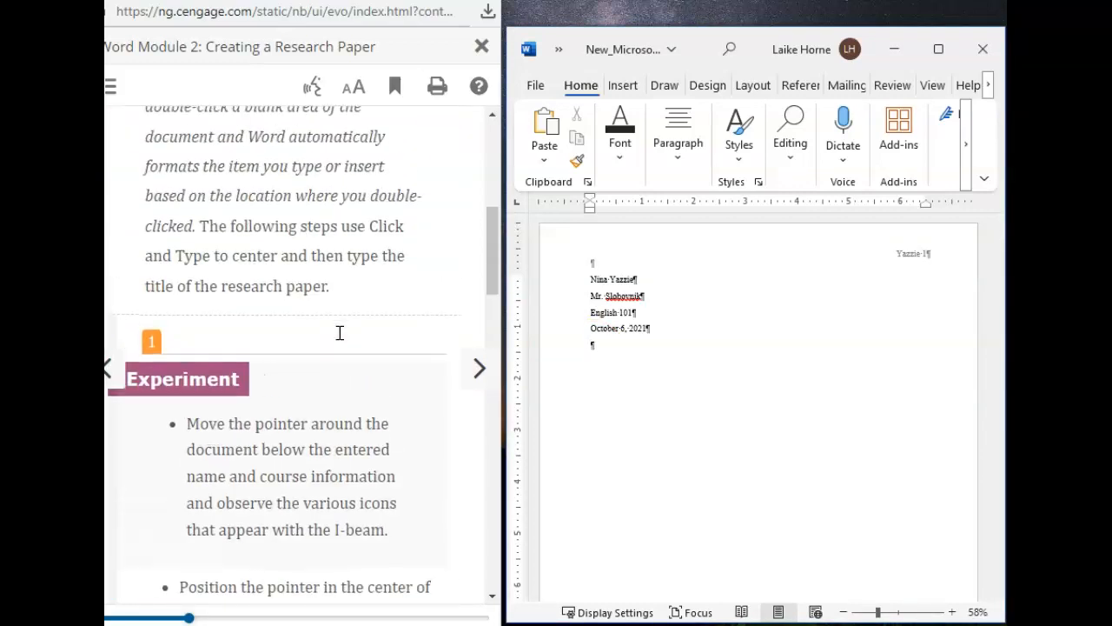
scroll(294, 464, "down", 5)
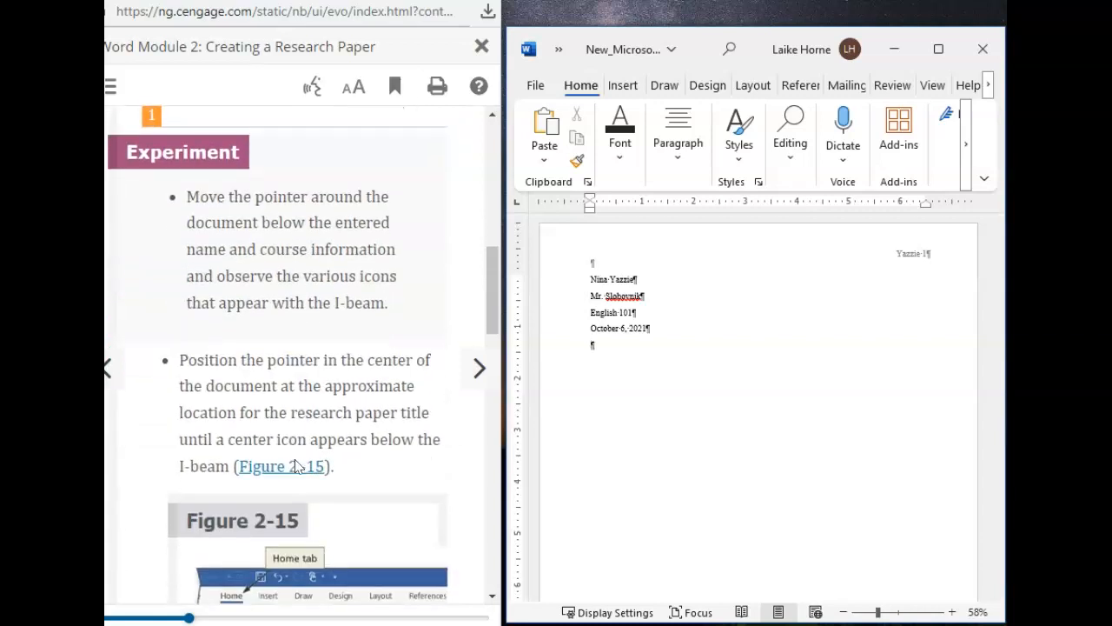
scroll(294, 466, "down", 10)
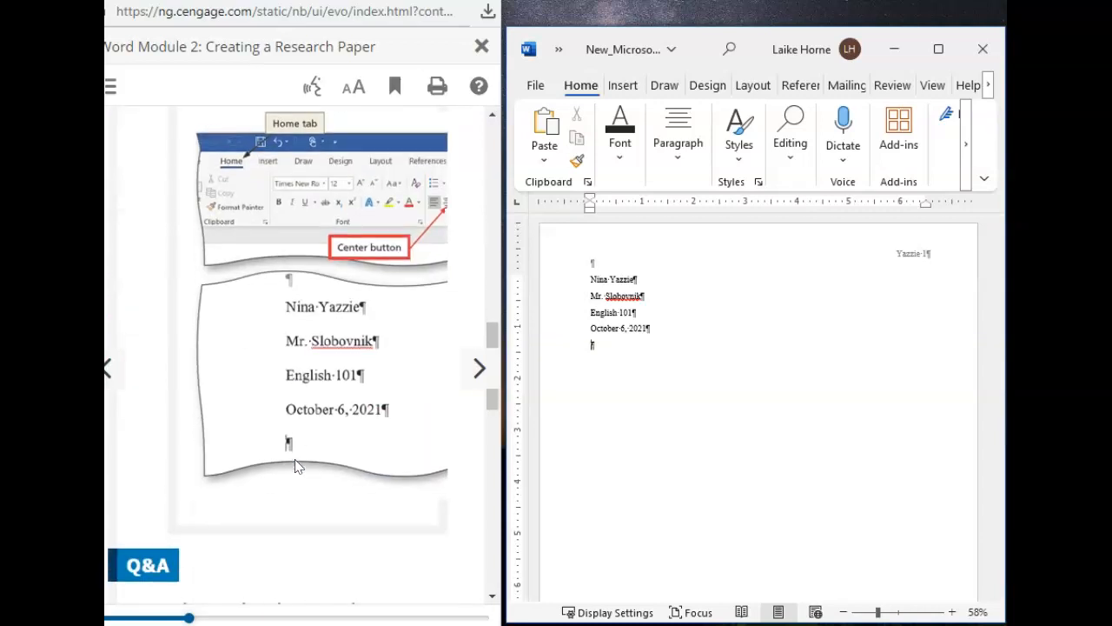
scroll(294, 466, "down", 8)
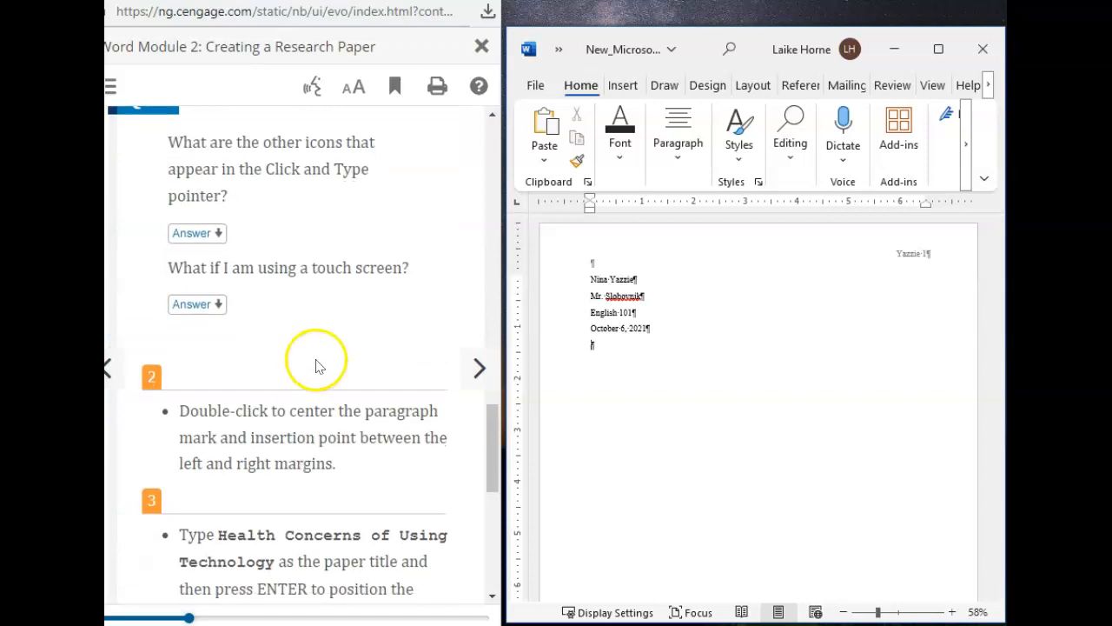
Step: Center the empty paragraph below the date line for the paper title
right_click(595, 349)
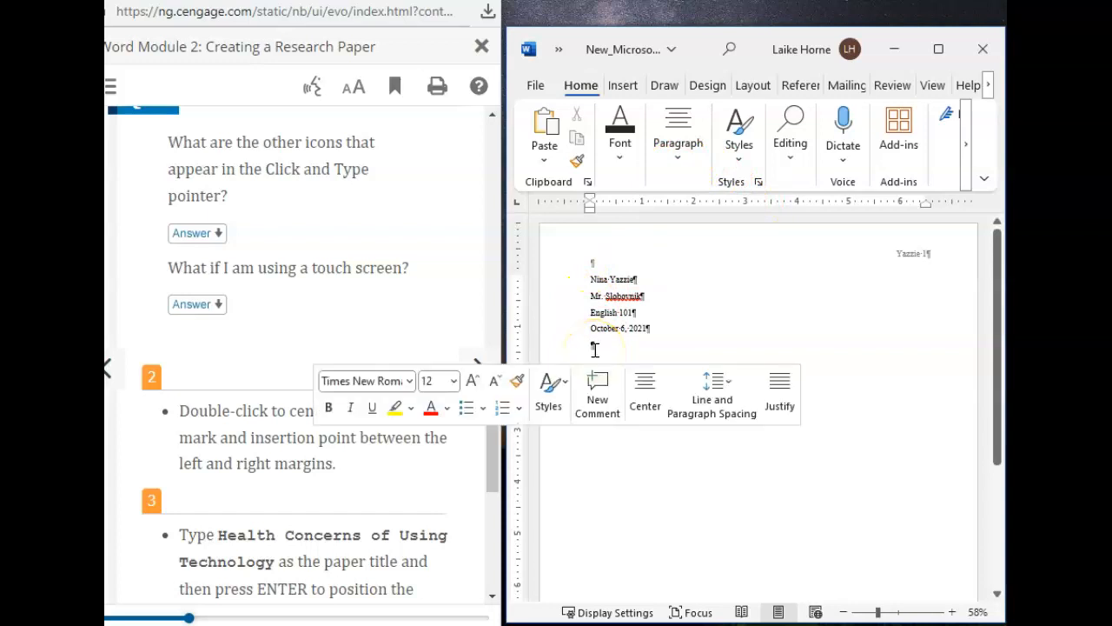
left_click(653, 406)
left_click(305, 318)
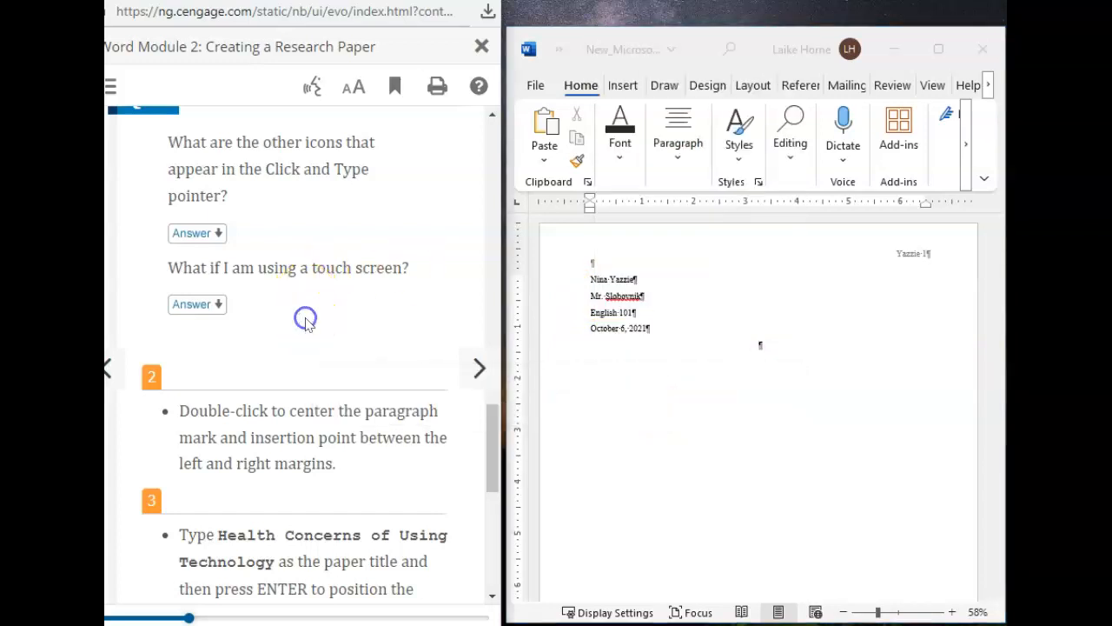
Step: Following step 3 in the textbook, enter the centered title Health Concerns of Using Technology and start a new line below it
scroll(306, 325, "down", 1)
scroll(287, 439, "down", 3)
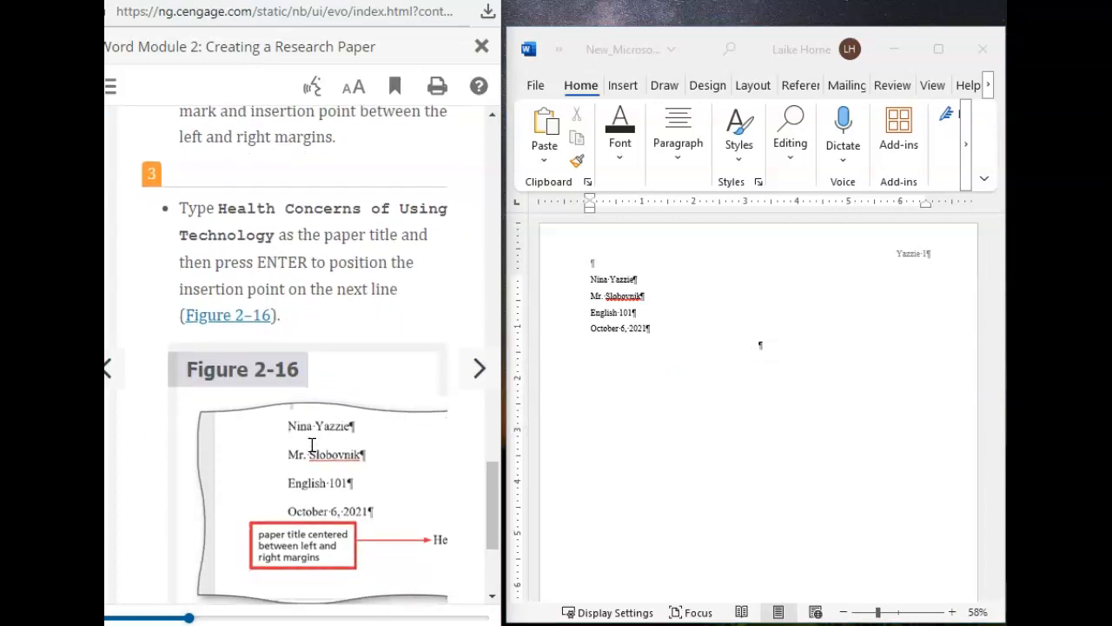
scroll(311, 444, "down", 1)
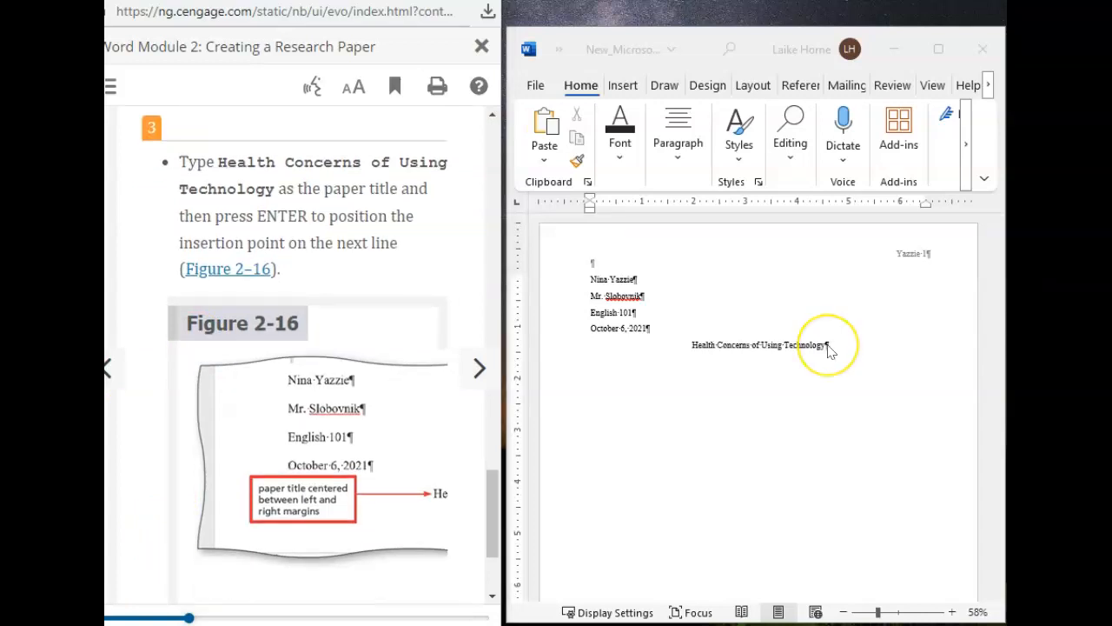
left_click(828, 348)
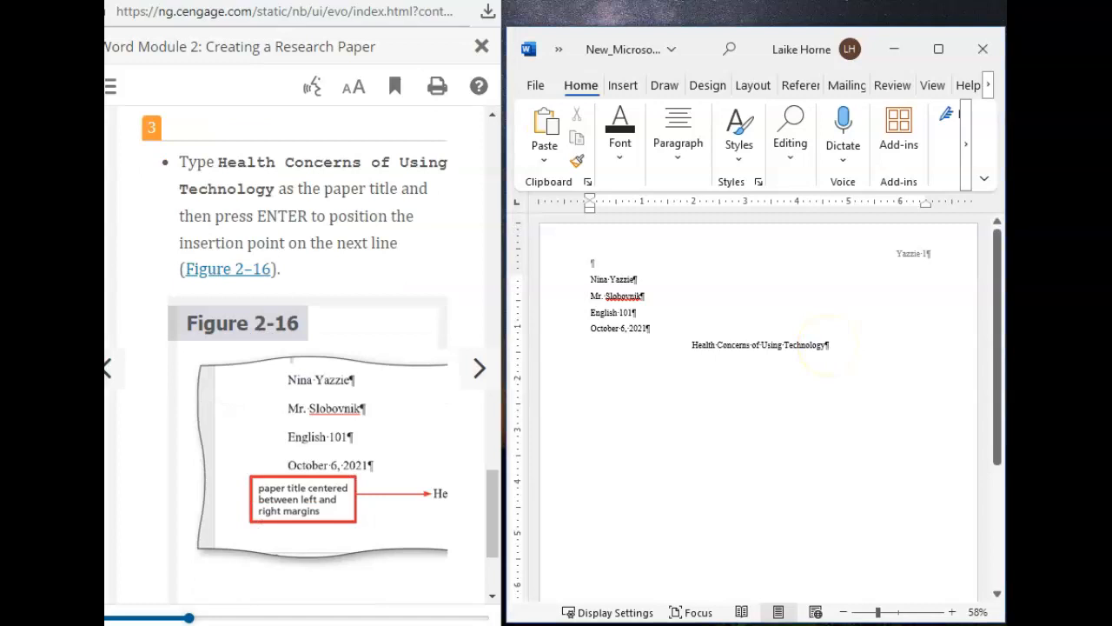
key("Return")
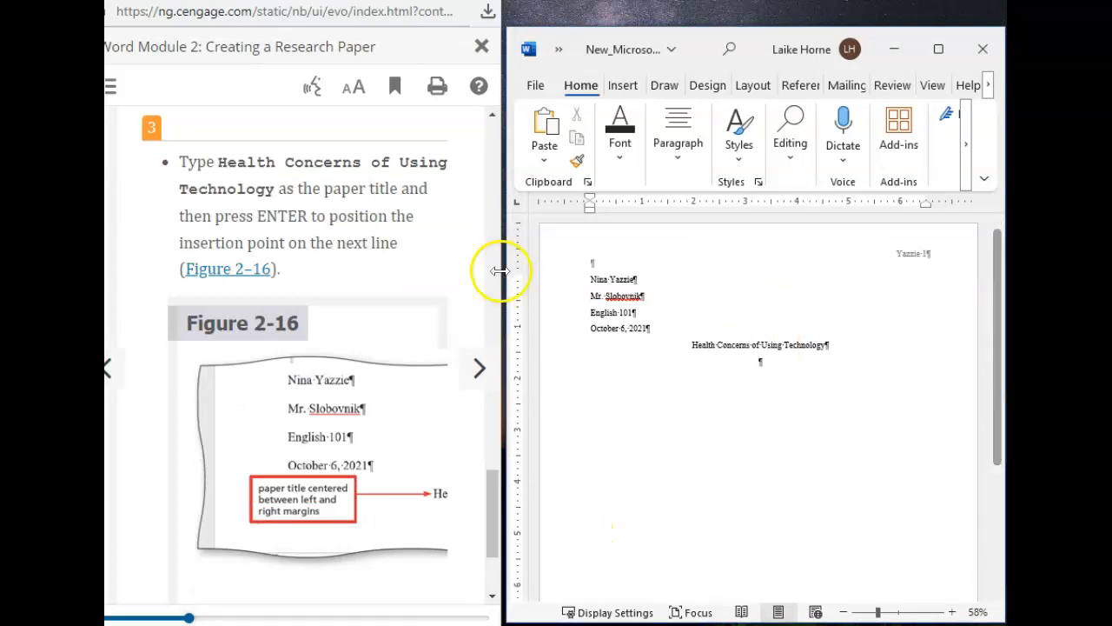
Step: Advance the textbook to the step shown in Figure 2-17 and left-align the empty paragraph below the title
left_click(469, 379)
scroll(397, 359, "down", 10)
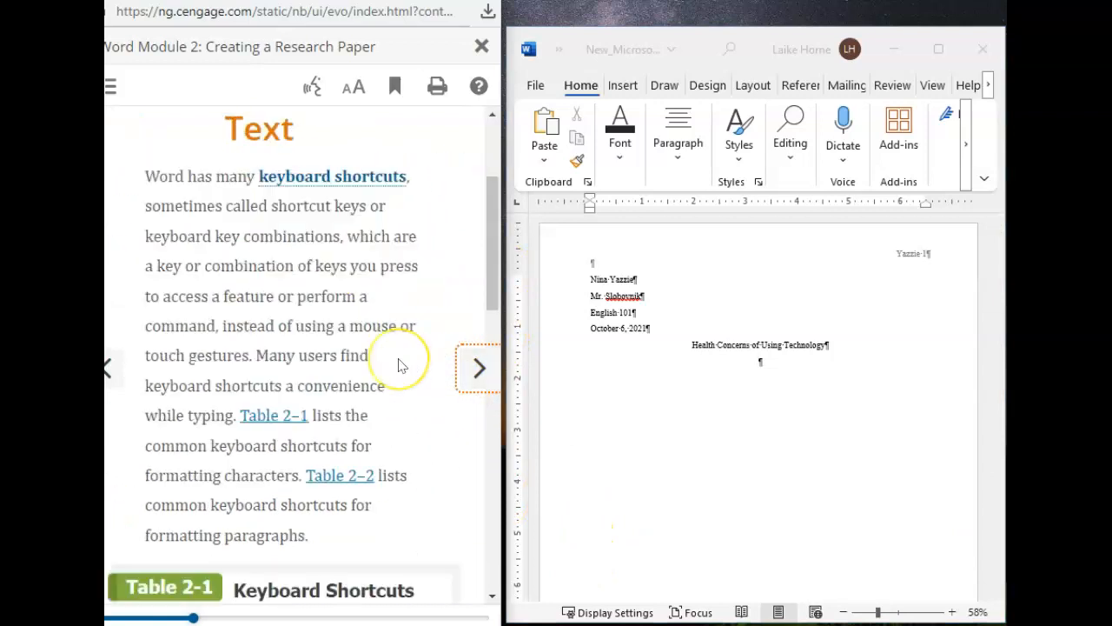
left_click(478, 357)
scroll(365, 434, "up", 4)
scroll(365, 434, "down", 10)
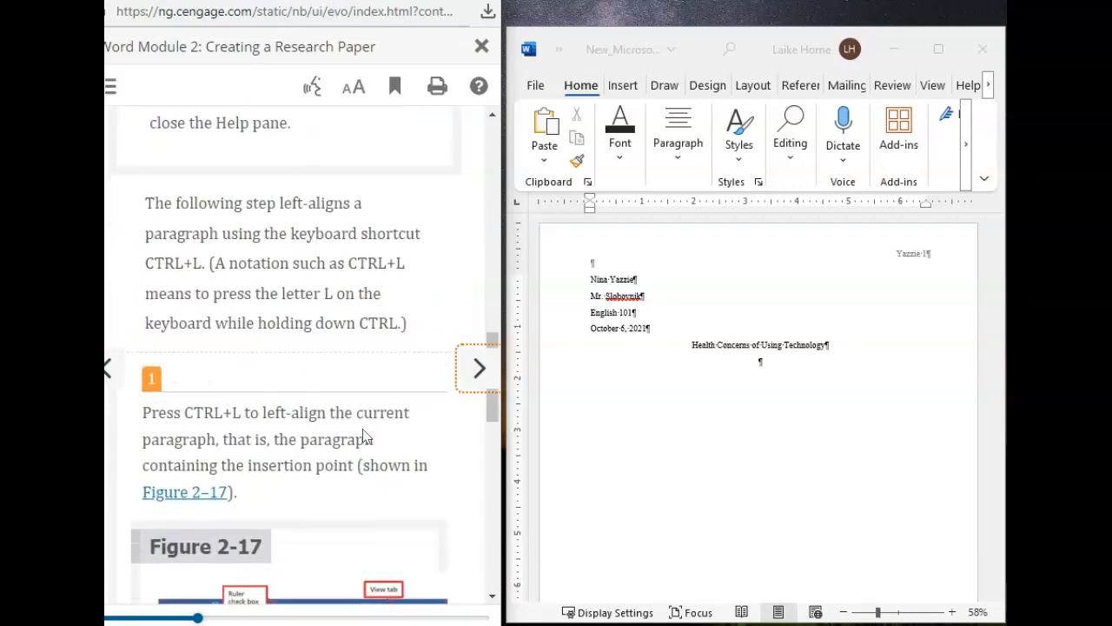
scroll(365, 437, "down", 3)
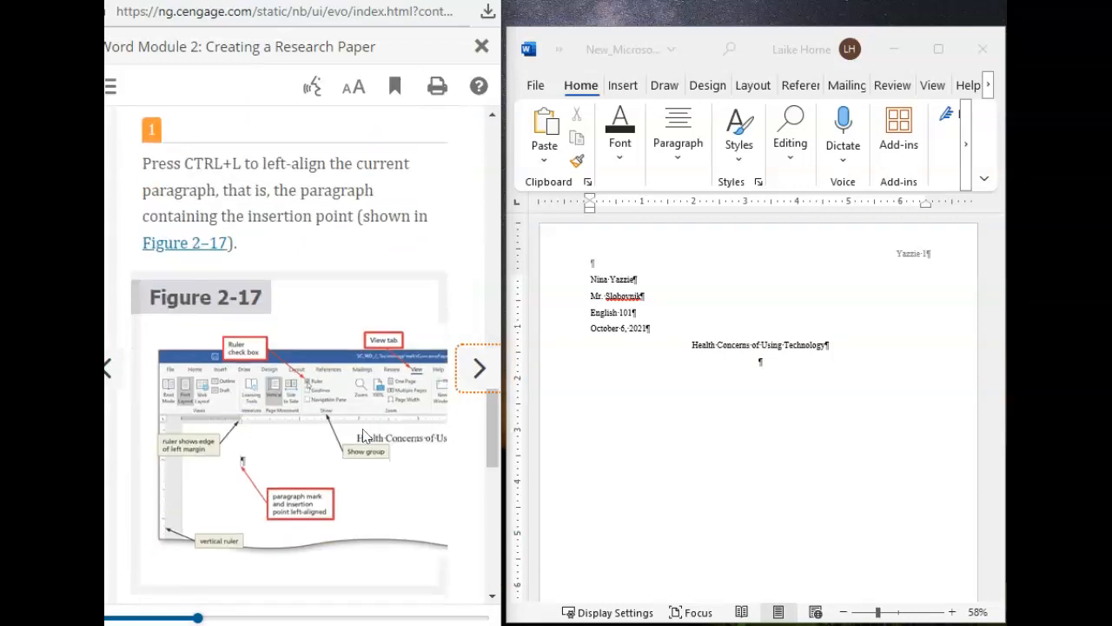
key("ctrl+l")
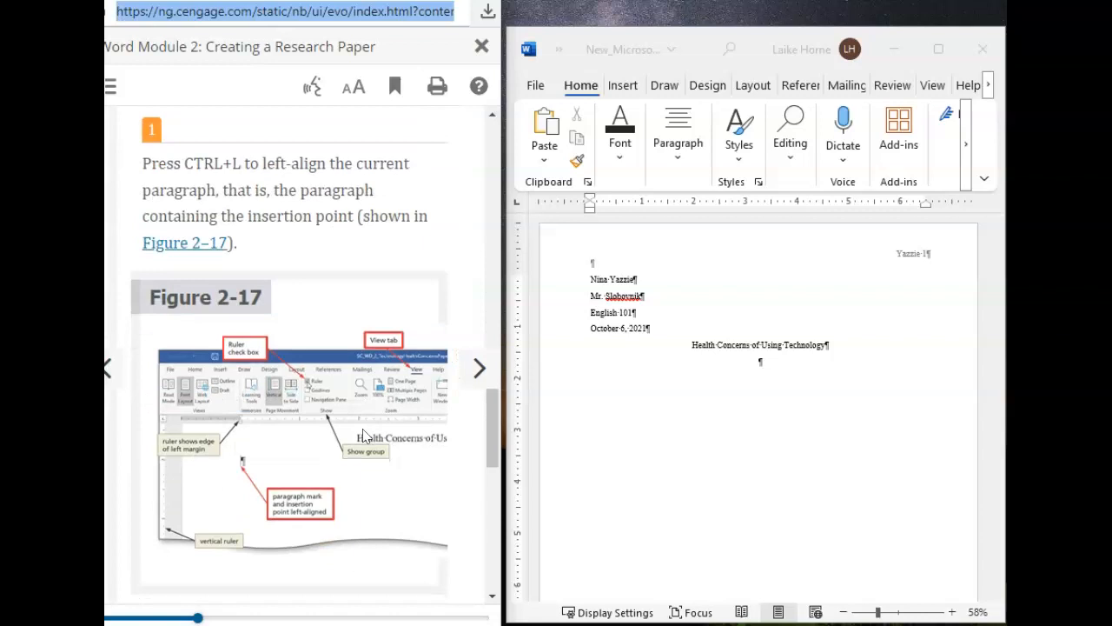
left_click(720, 443)
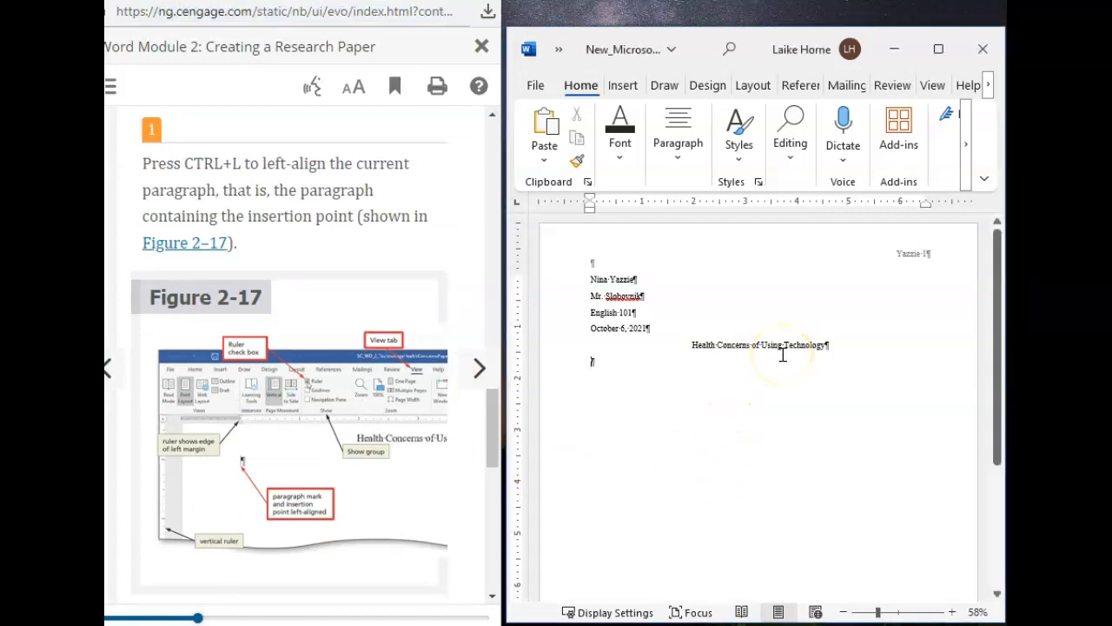
Step: Read textbook step 2 on saving the research paper and the Q&A that follows it
scroll(293, 446, "down", 5)
scroll(297, 449, "down", 3)
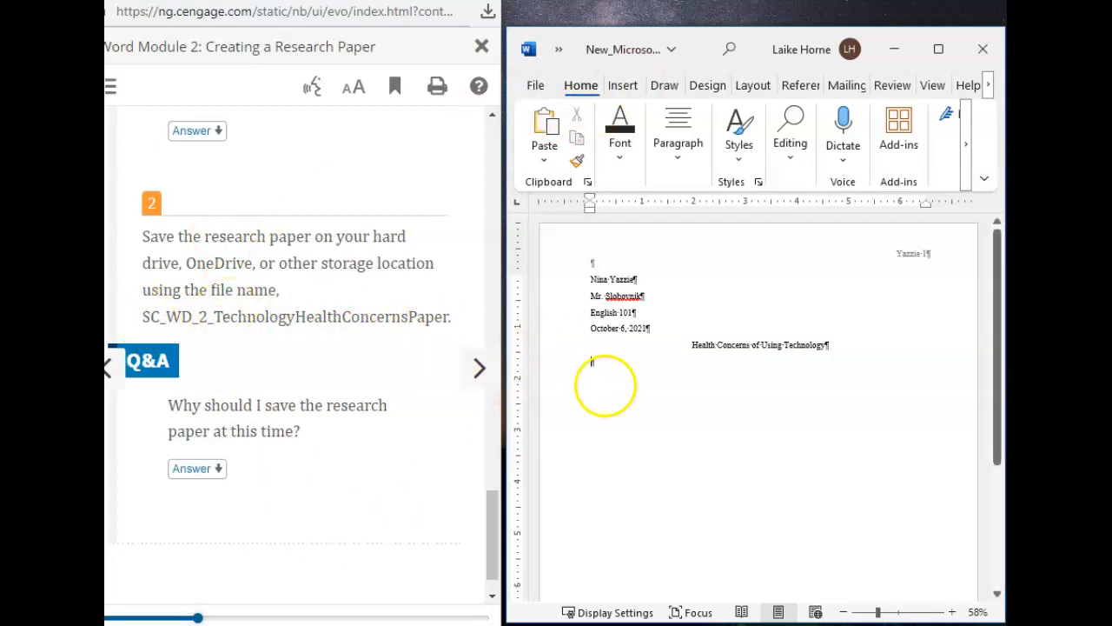
left_click_drag(488, 556, 481, 574)
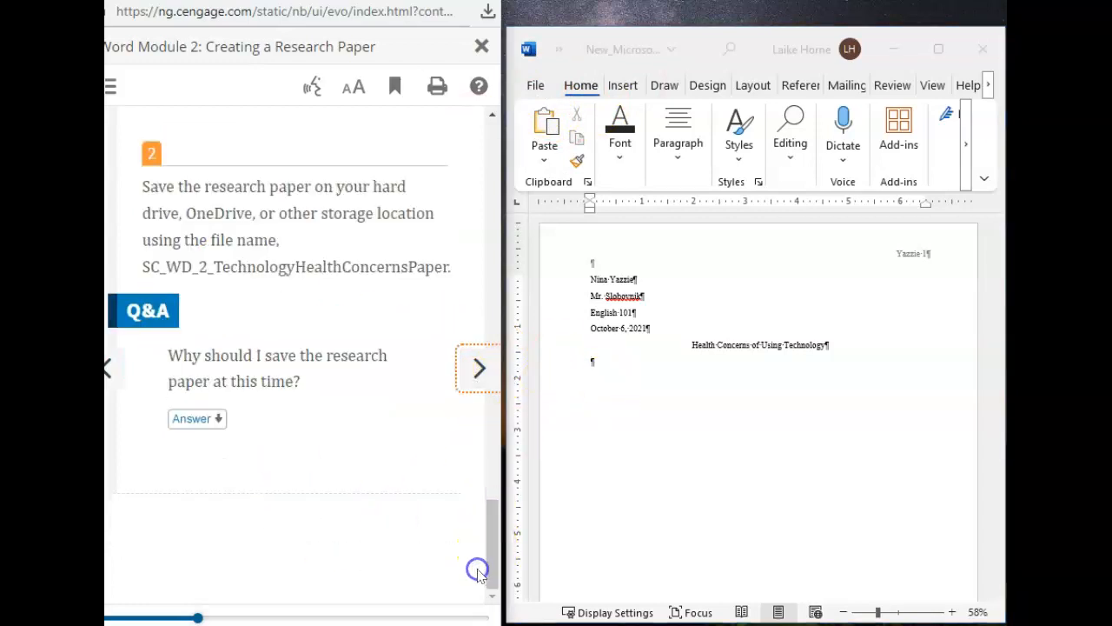